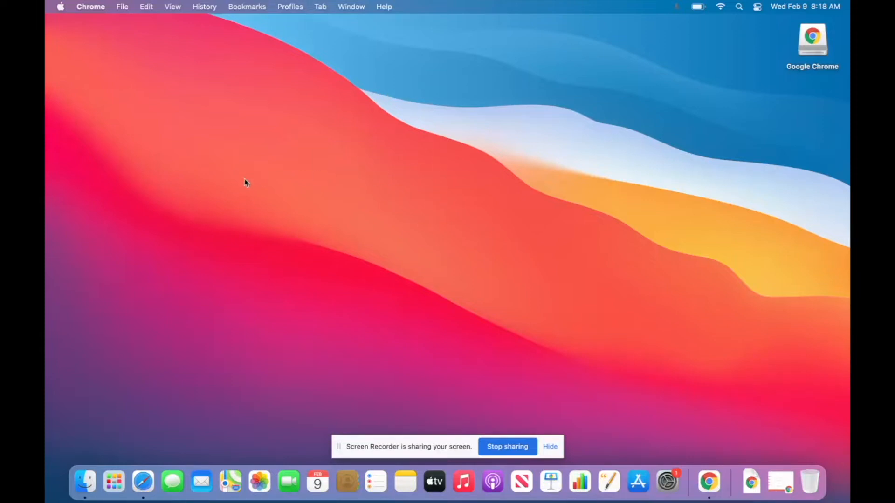
# Create a new desktop folder named 'Photo Pea' plus the owner's name, then launch Safari.
pyautogui.click(255, 135)
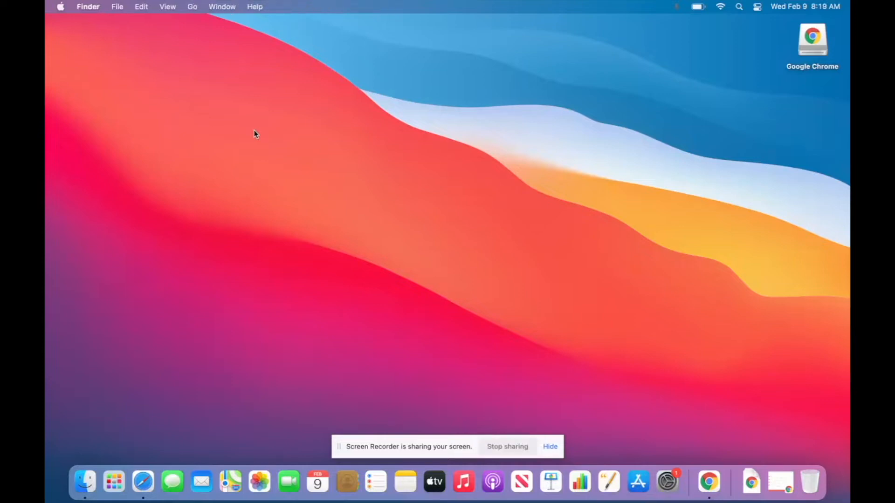
pyautogui.rightClick(276, 135)
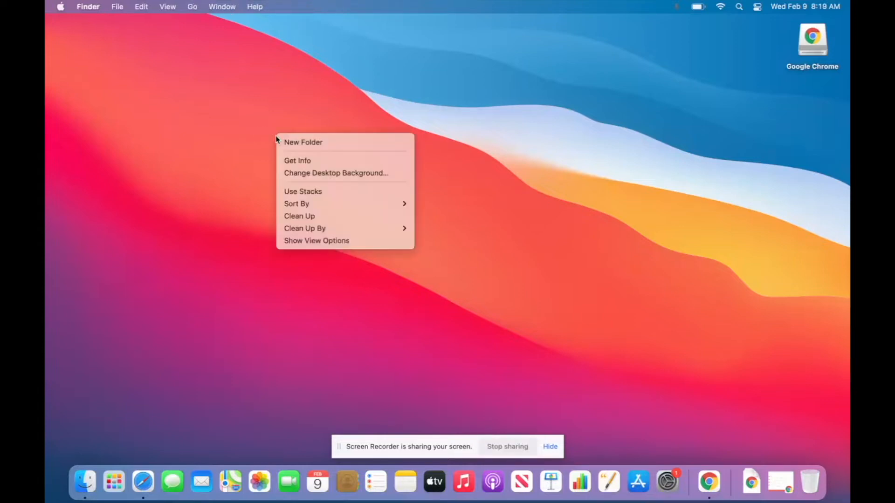
pyautogui.click(304, 142)
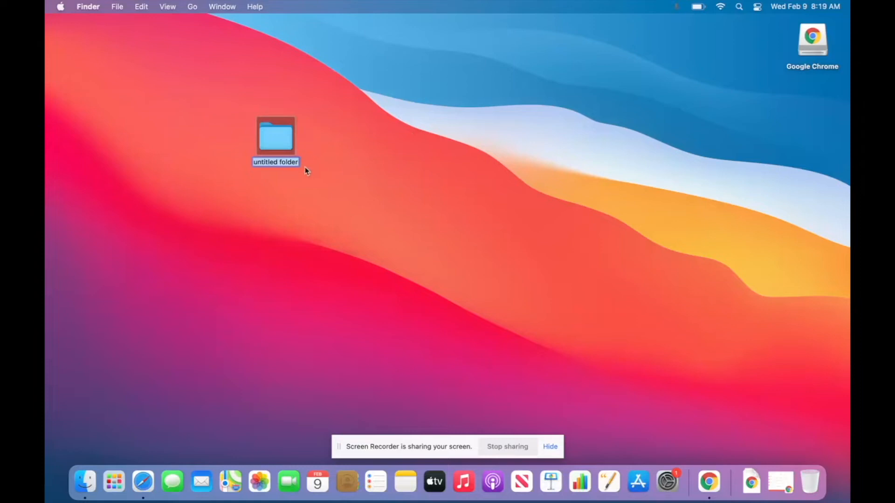
pyautogui.press('BackSpace')
pyautogui.press('Return')
pyautogui.click(379, 127)
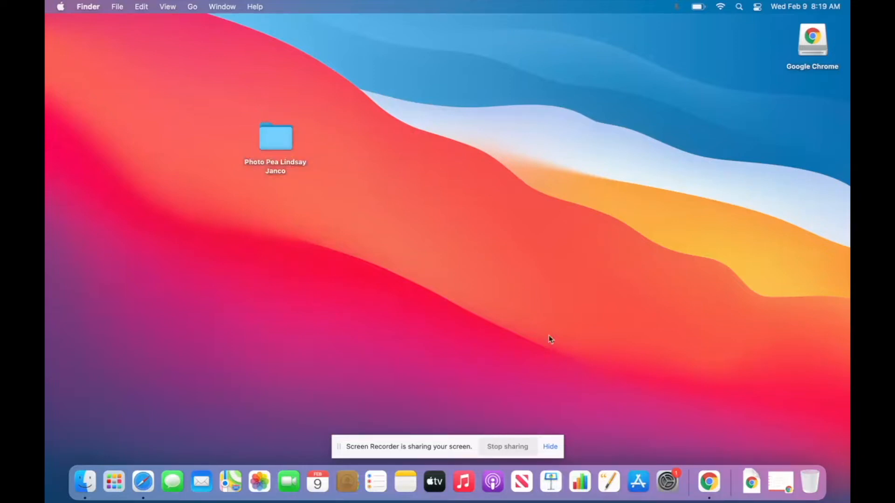
pyautogui.click(142, 481)
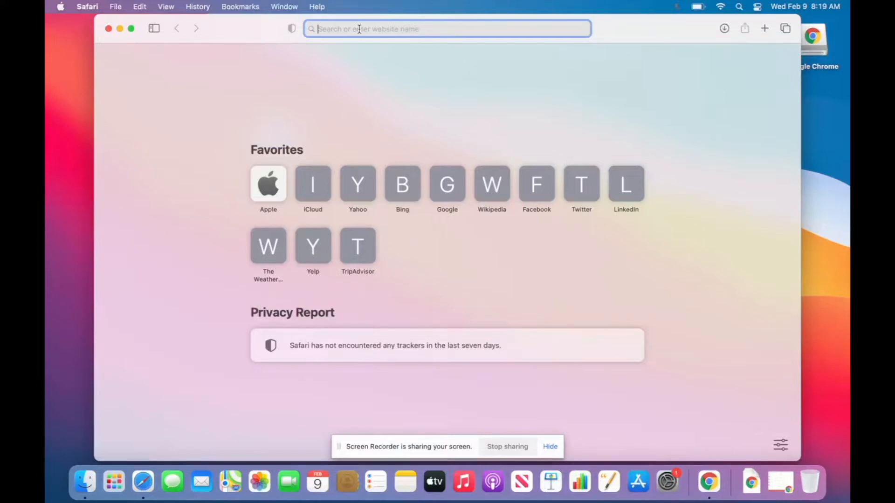
# Search 'google classroom' and open the Classroom result to reach its sign-in.
pyautogui.write('google classroo')
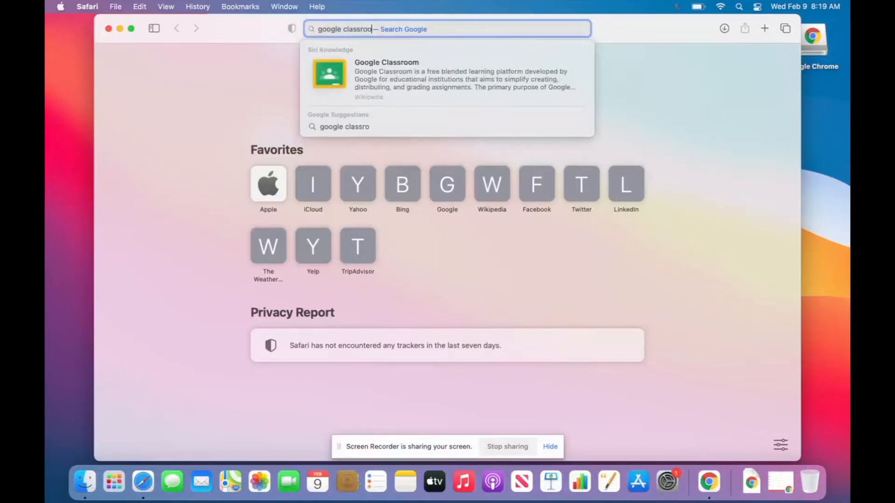
pyautogui.write('m')
pyautogui.press('Return')
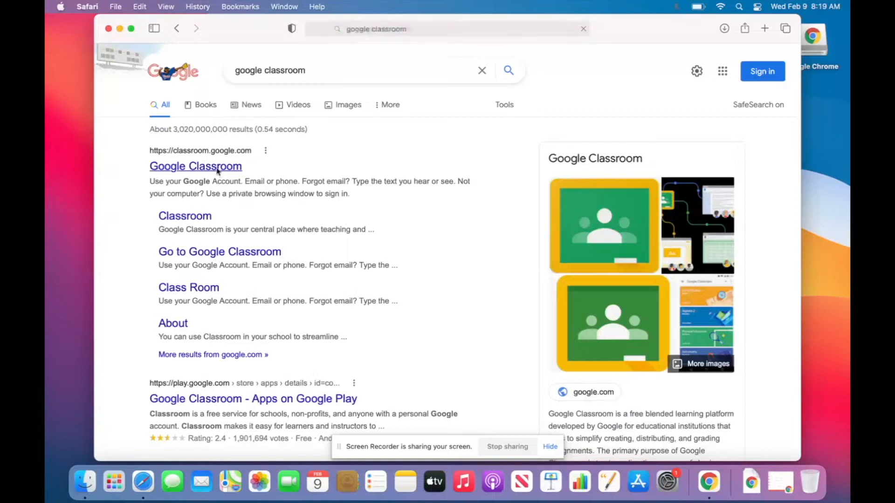
pyautogui.click(217, 168)
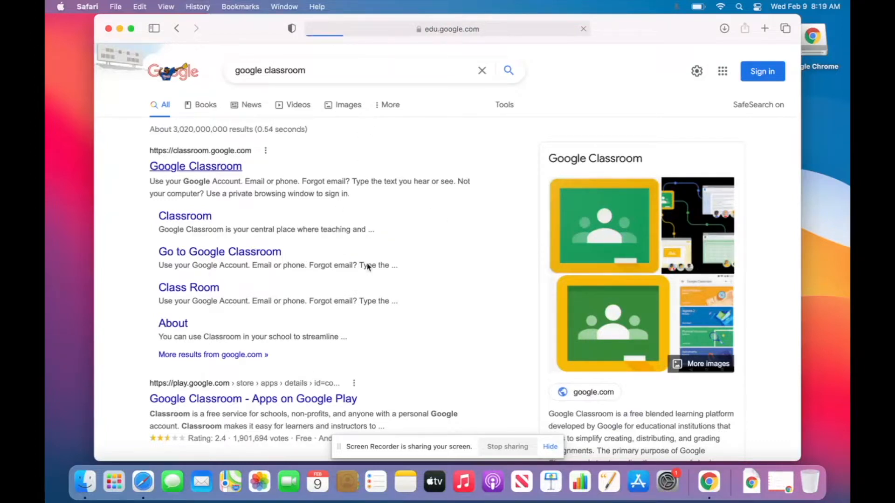
pyautogui.click(515, 357)
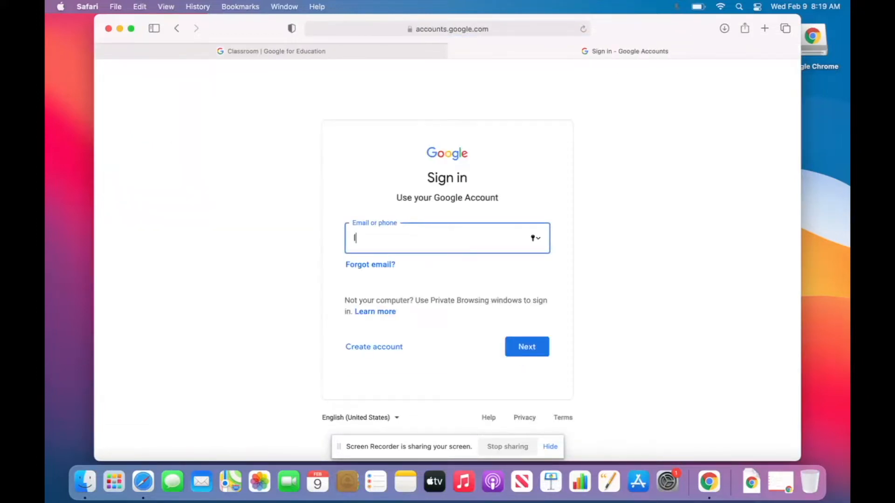
# Sign in with the school account e-mail and password, and save the password.
pyautogui.press('Return')
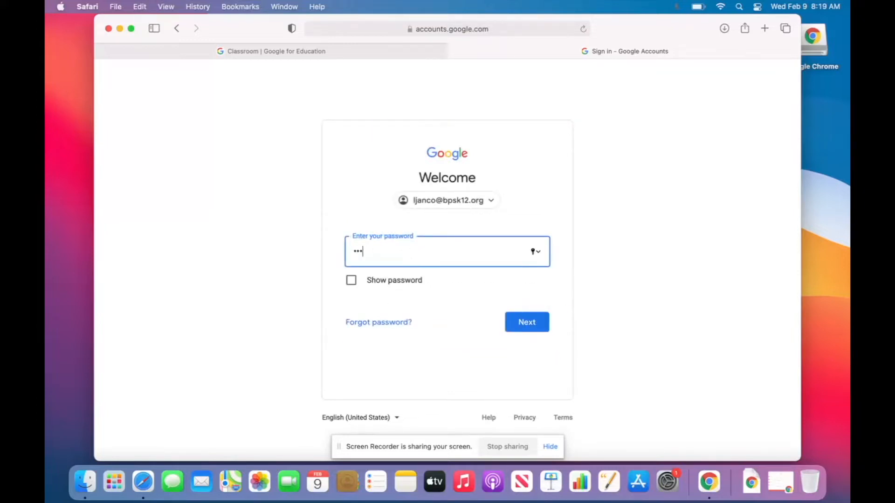
pyautogui.write('••')
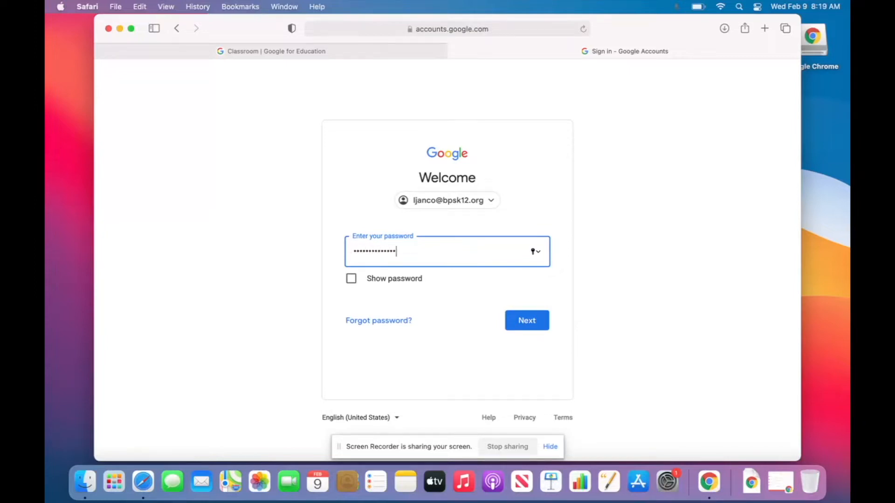
pyautogui.press('Return')
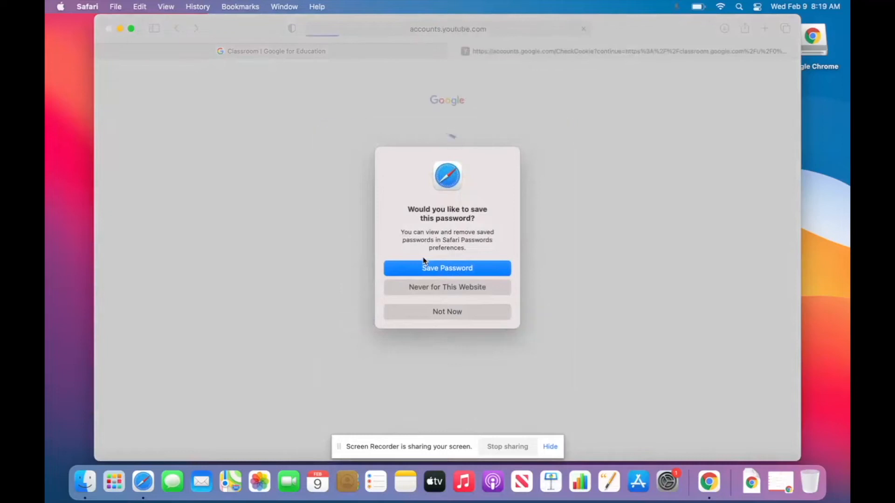
pyautogui.click(426, 270)
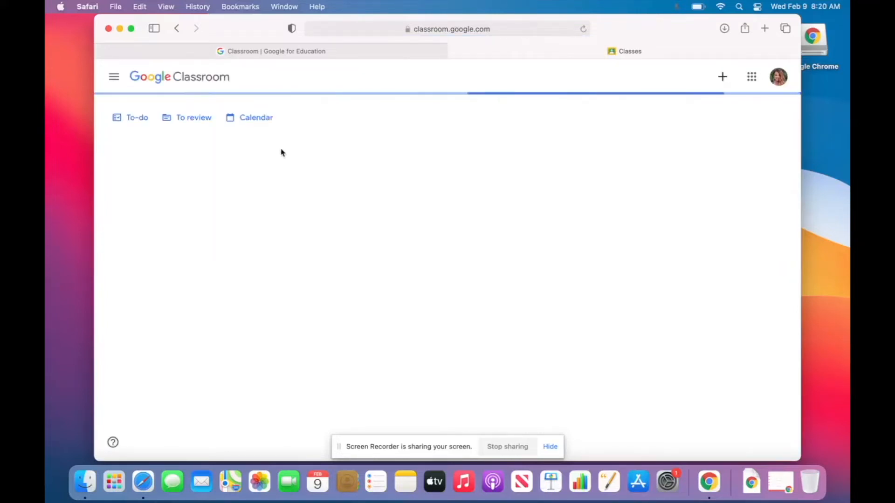
# Go to 7th Grade Art's Classwork and open the Photopea Tutorial Folder from the Digital Art Tutorial post.
pyautogui.click(333, 160)
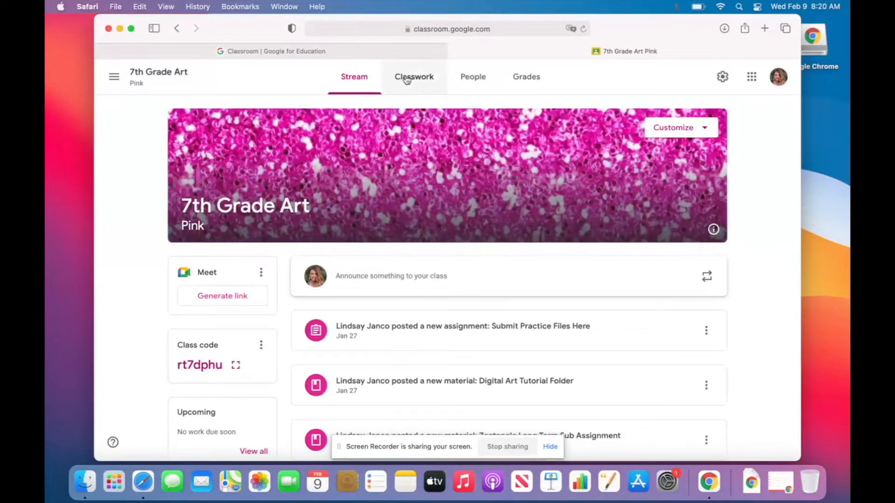
pyautogui.click(407, 78)
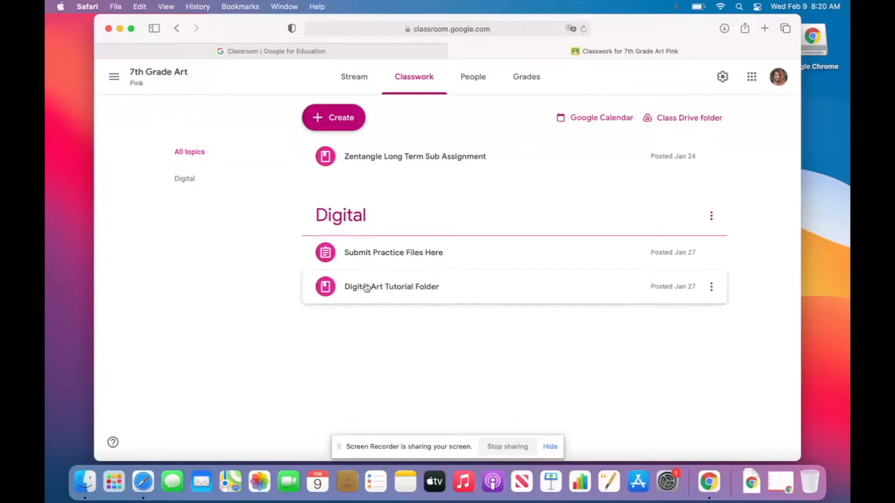
pyautogui.click(341, 296)
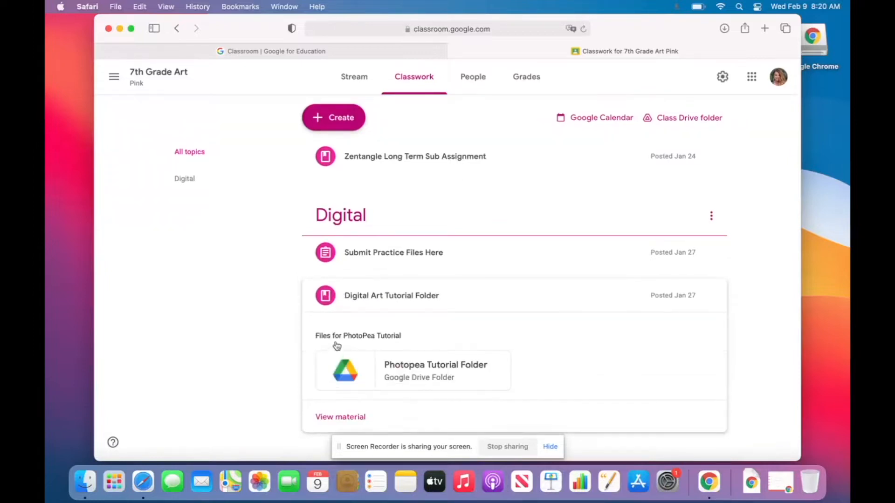
pyautogui.click(406, 376)
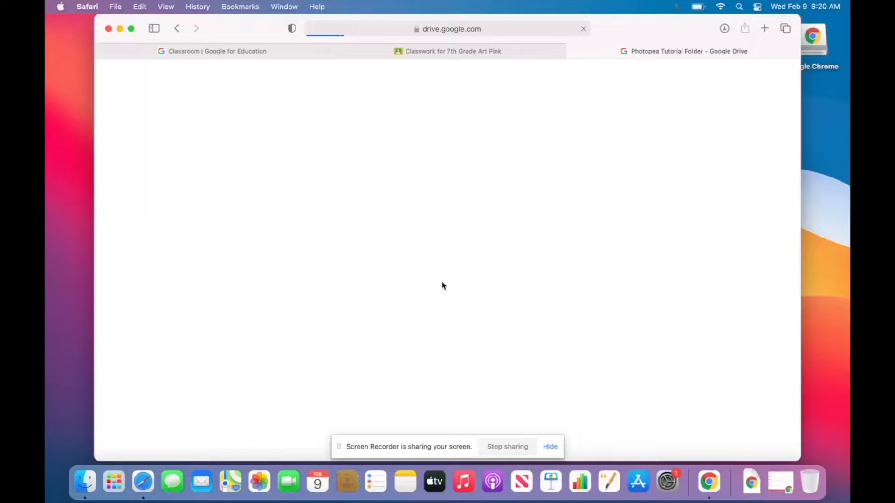
# Download 'Remove Background From this Butterfly.jpg', allowing Drive downloads, and close the viewer.
pyautogui.scroll(-2, 378, 288)
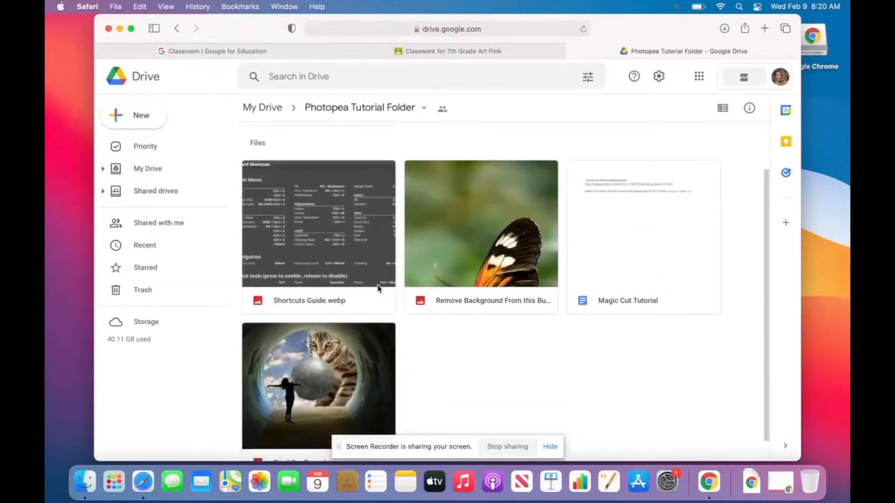
pyautogui.scroll(2, 377, 288)
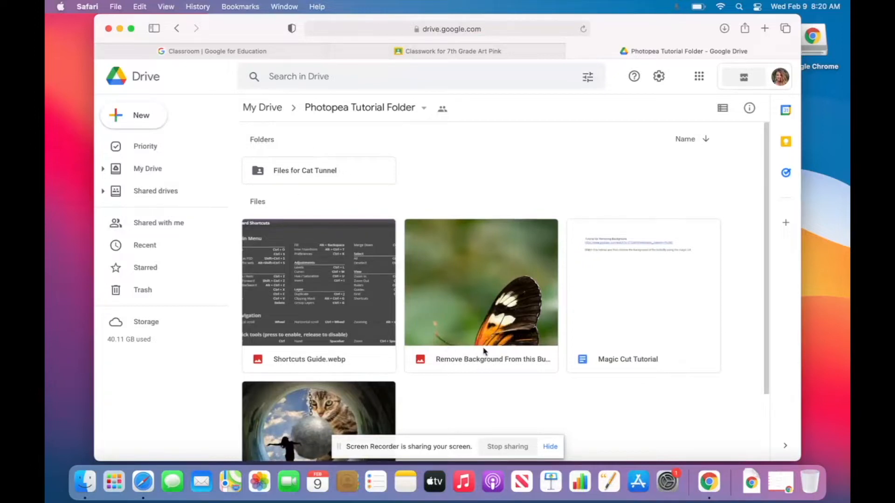
pyautogui.doubleClick(527, 350)
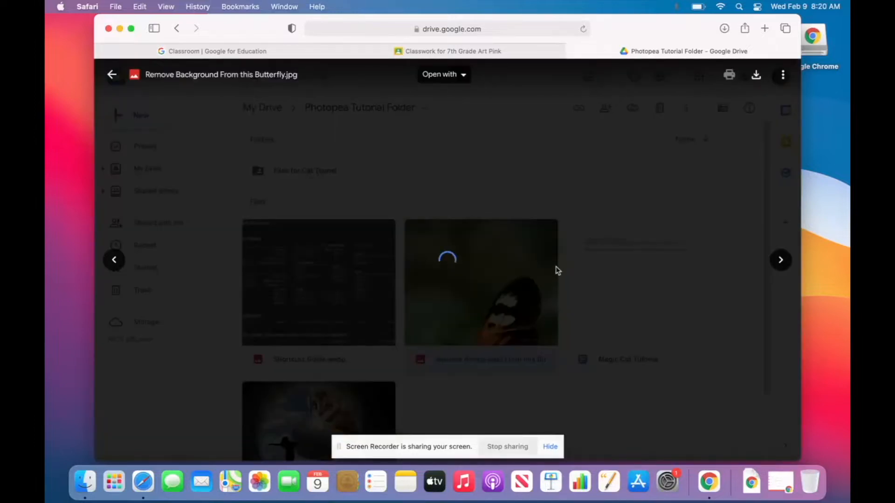
pyautogui.click(756, 79)
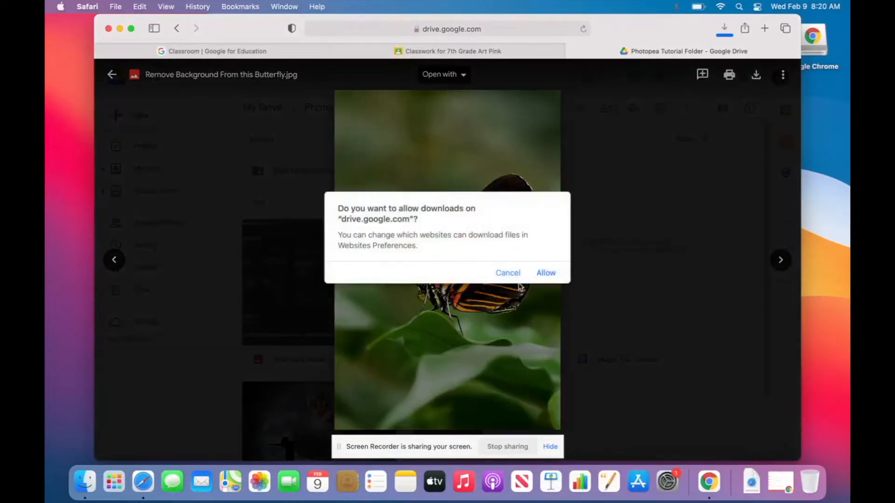
pyautogui.click(550, 275)
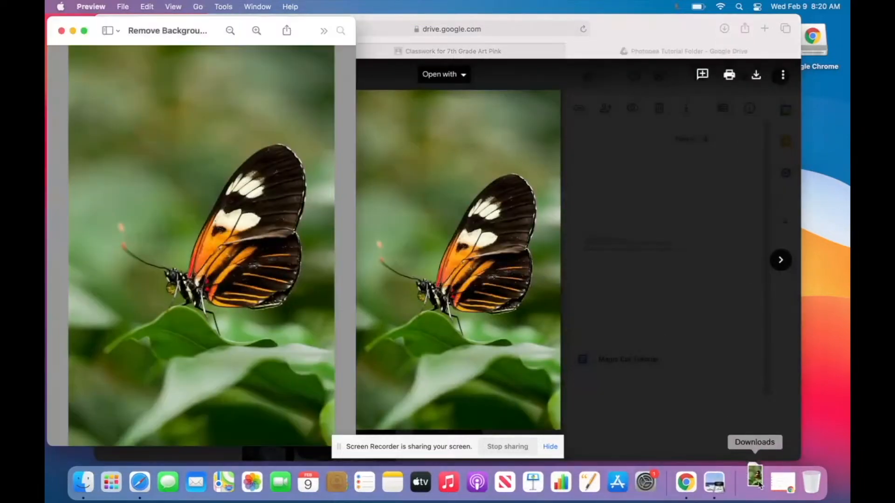
pyautogui.click(61, 31)
pyautogui.click(220, 219)
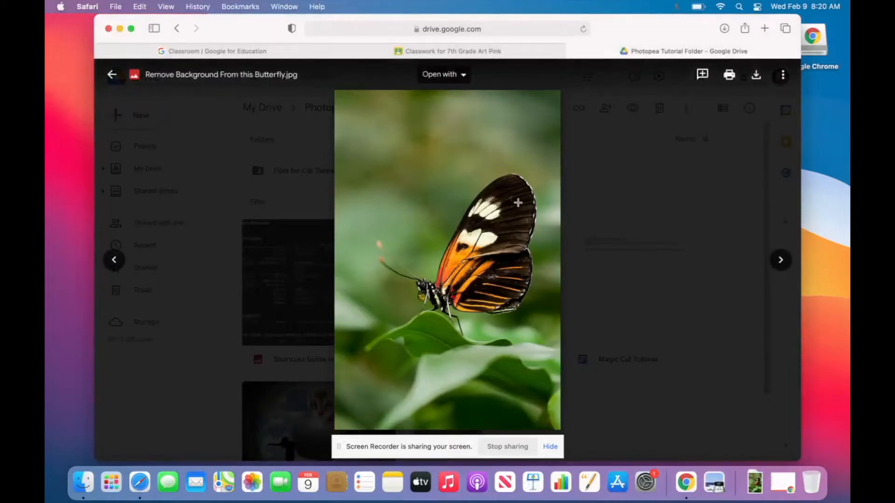
pyautogui.click(712, 174)
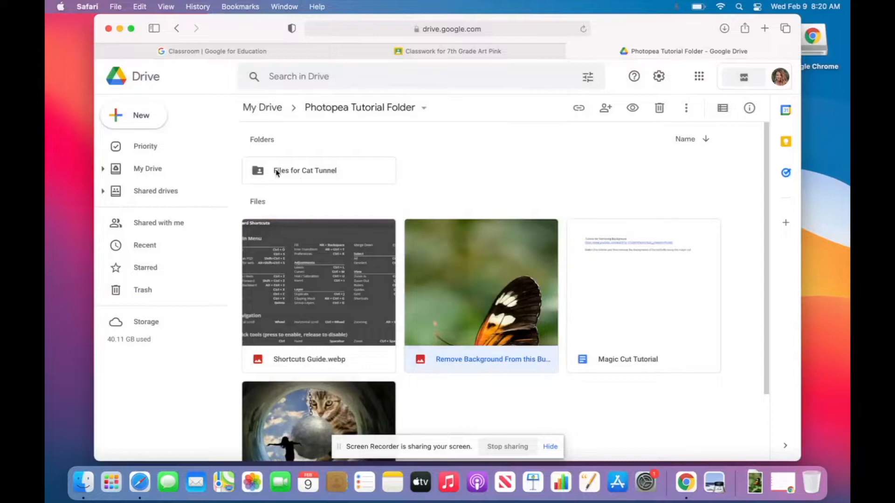
# In Files for Cat Tunnel, download the tunnel image and the wrecking ball image.
pyautogui.doubleClick(310, 177)
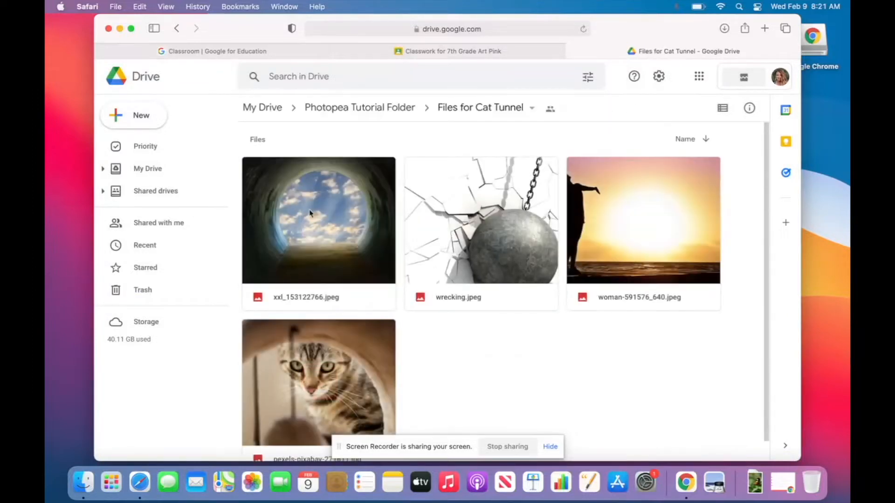
pyautogui.doubleClick(309, 241)
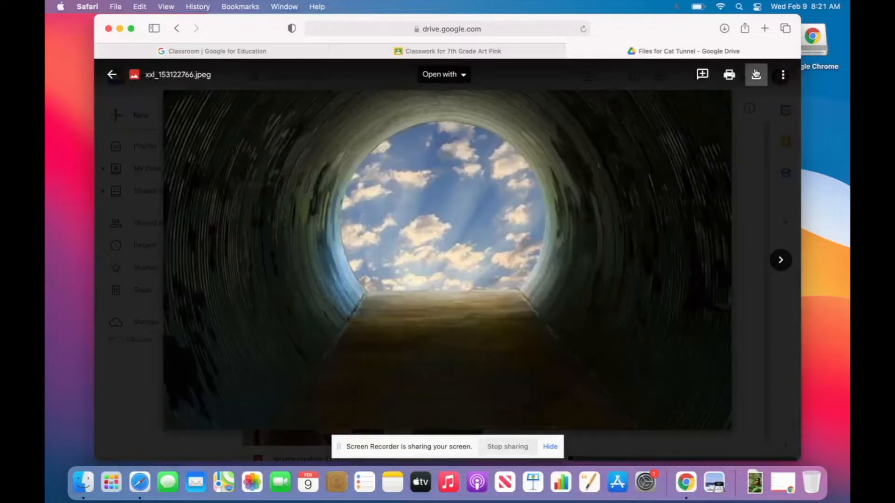
pyautogui.click(756, 77)
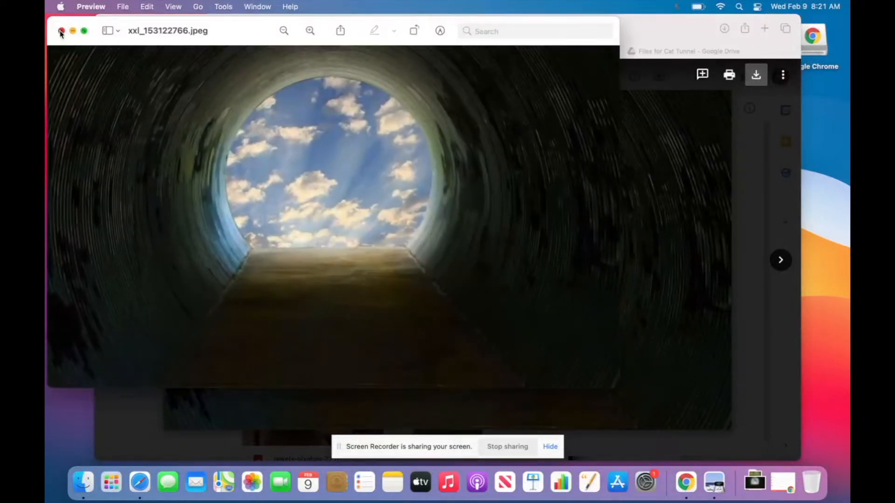
pyautogui.click(60, 31)
pyautogui.click(781, 262)
pyautogui.click(780, 260)
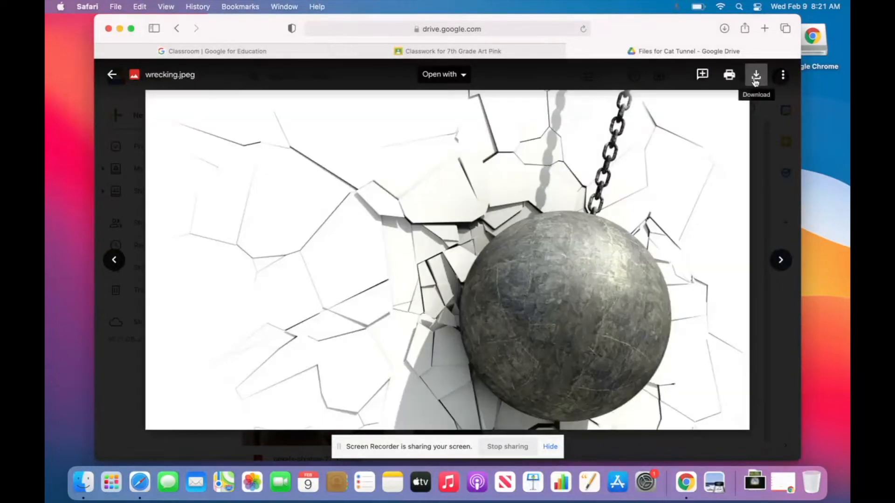
pyautogui.click(756, 75)
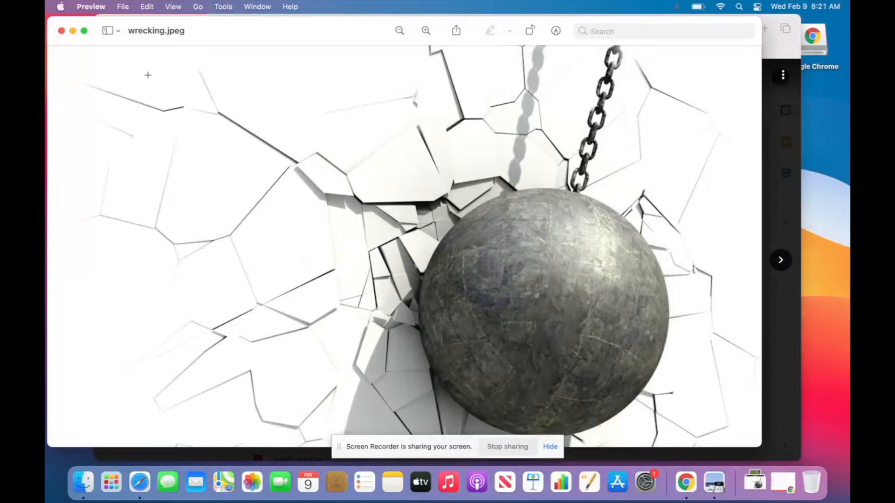
pyautogui.click(61, 30)
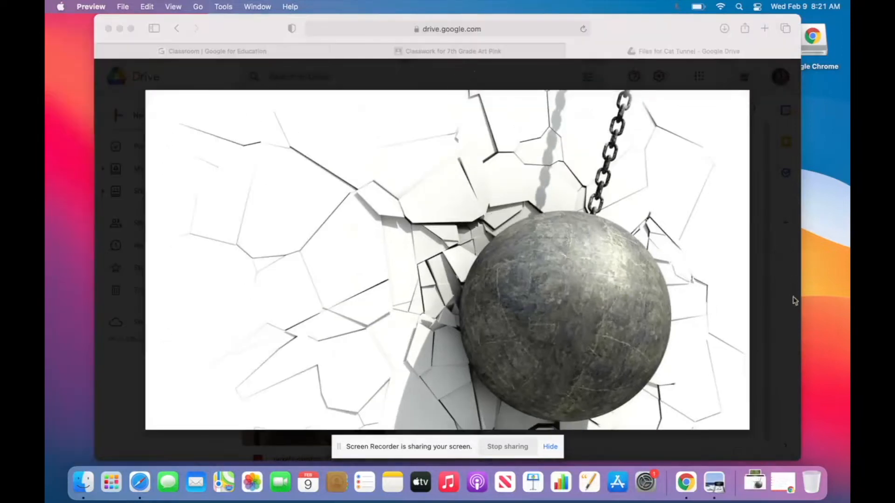
pyautogui.click(782, 291)
# Download the sunset silhouette and cat images, close the viewer, and minimize Safari.
pyautogui.click(781, 260)
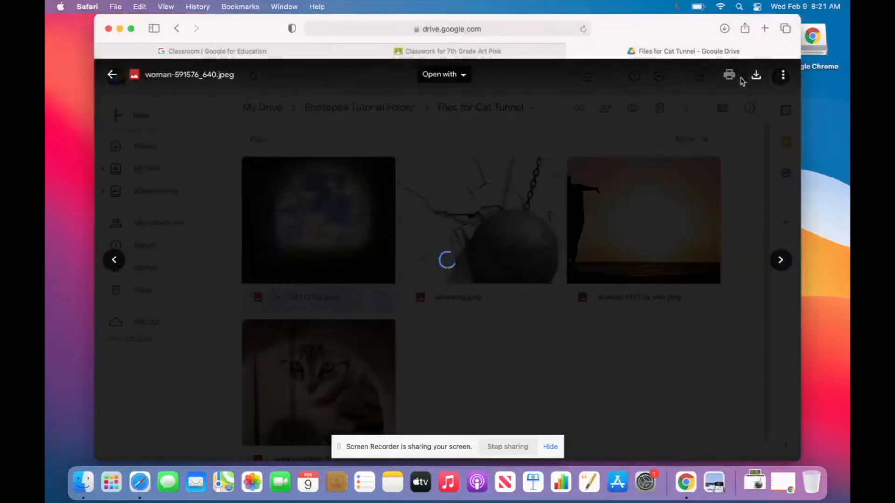
pyautogui.click(759, 82)
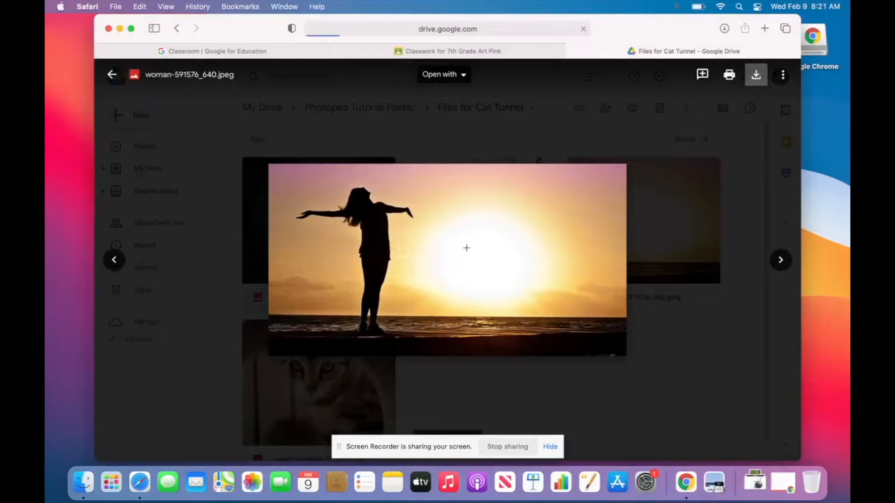
pyautogui.click(61, 30)
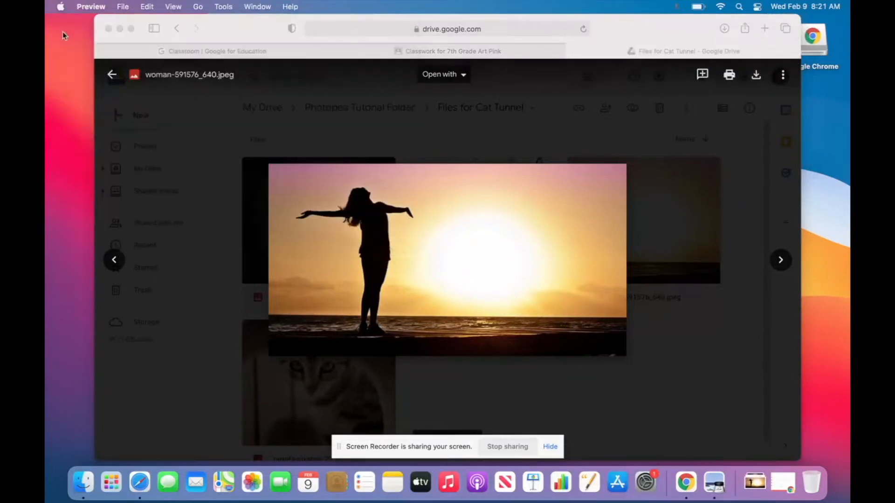
pyautogui.click(781, 264)
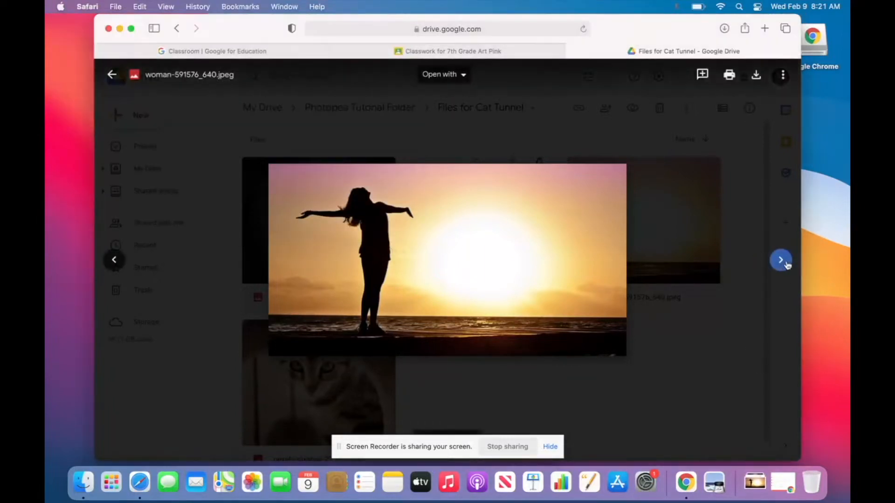
pyautogui.click(779, 260)
pyautogui.click(757, 77)
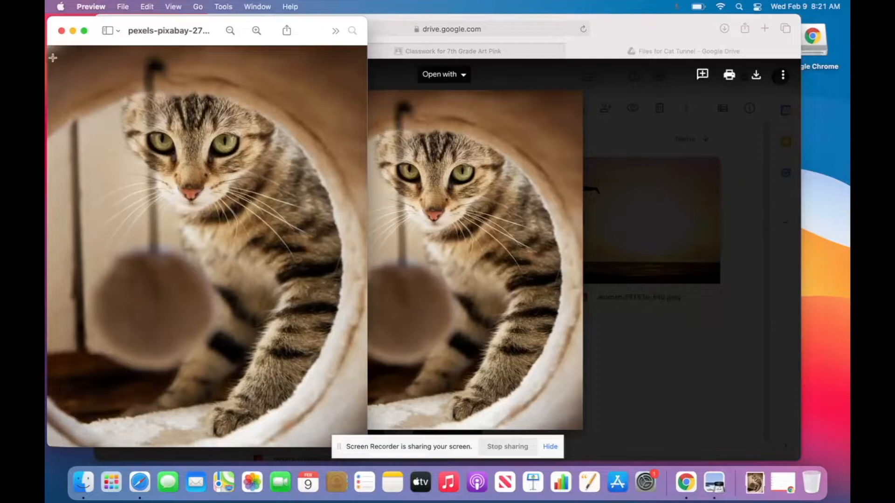
pyautogui.click(61, 30)
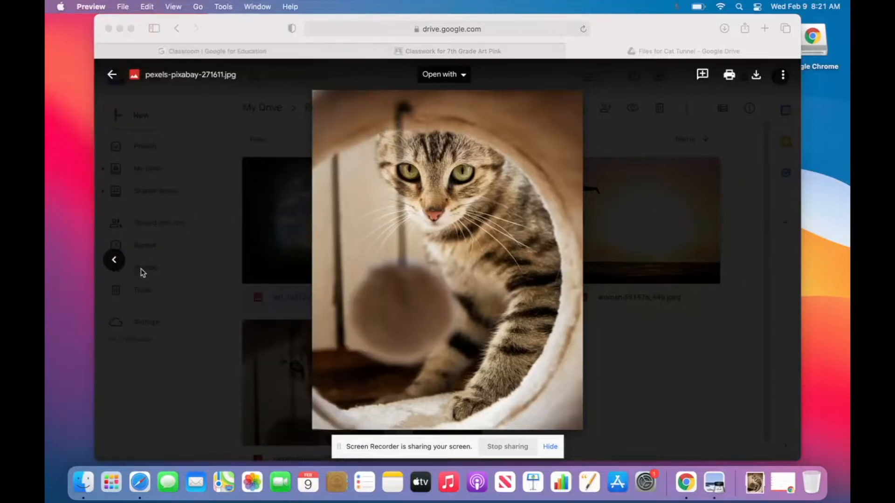
pyautogui.click(730, 312)
pyautogui.click(711, 331)
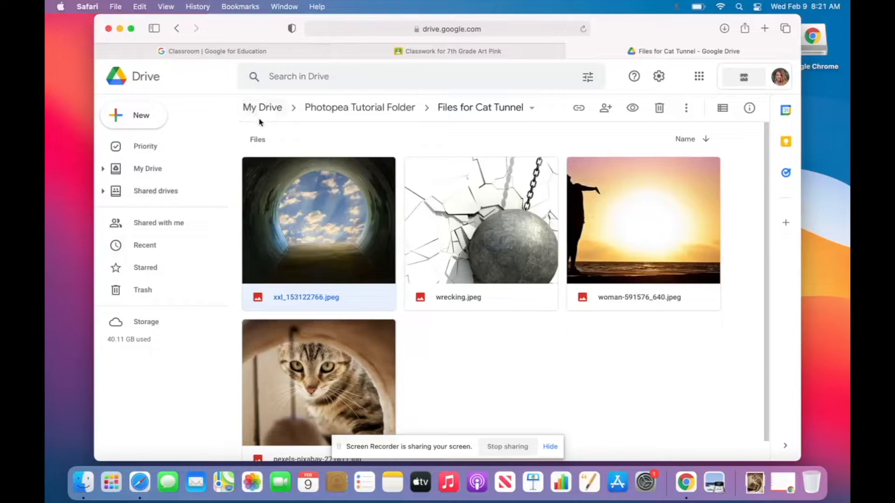
pyautogui.click(120, 28)
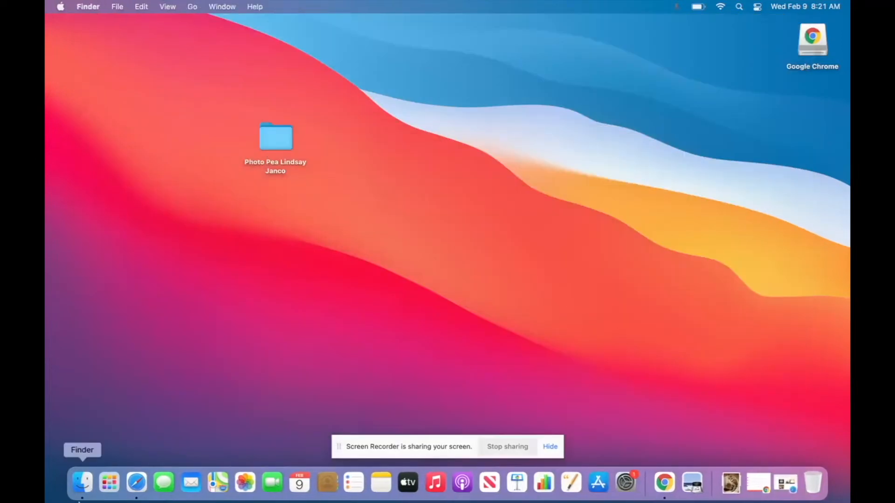
# Move the cat, woman, wrecking, tunnel and butterfly JPEGs from Downloads into the desktop project folder.
pyautogui.click(83, 481)
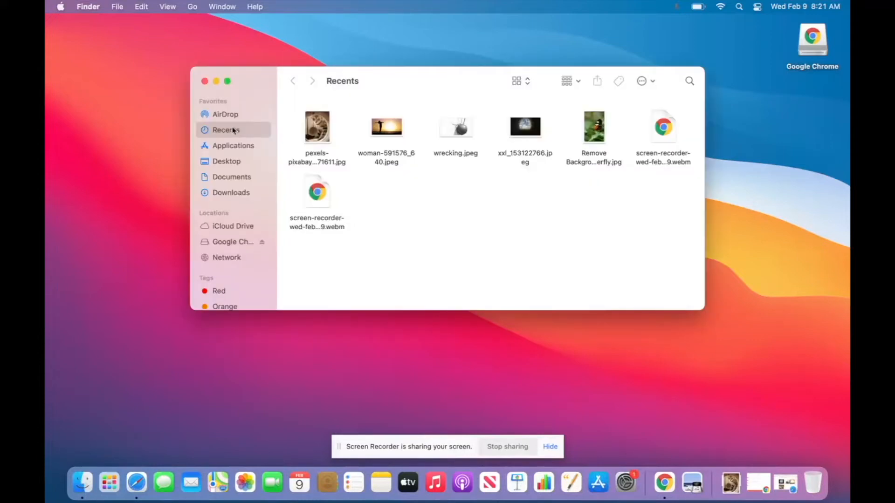
pyautogui.click(238, 194)
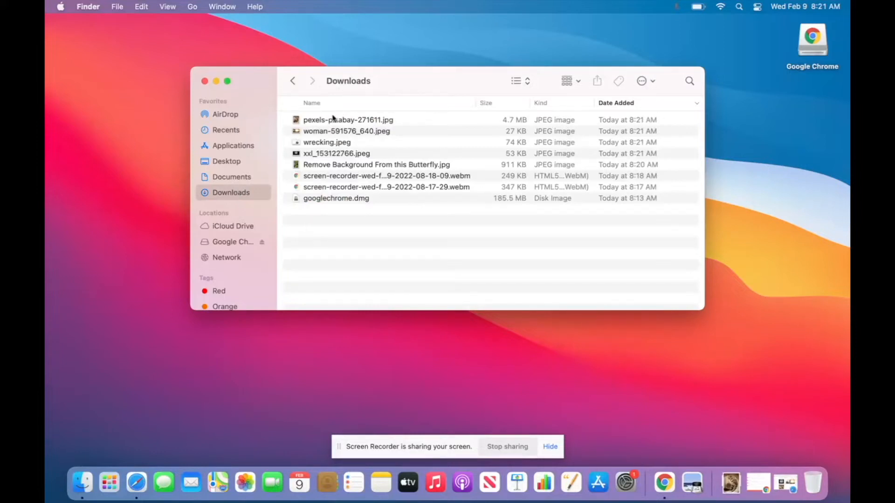
pyautogui.click(326, 122)
pyautogui.moveTo(353, 81); pyautogui.dragTo(529, 87)
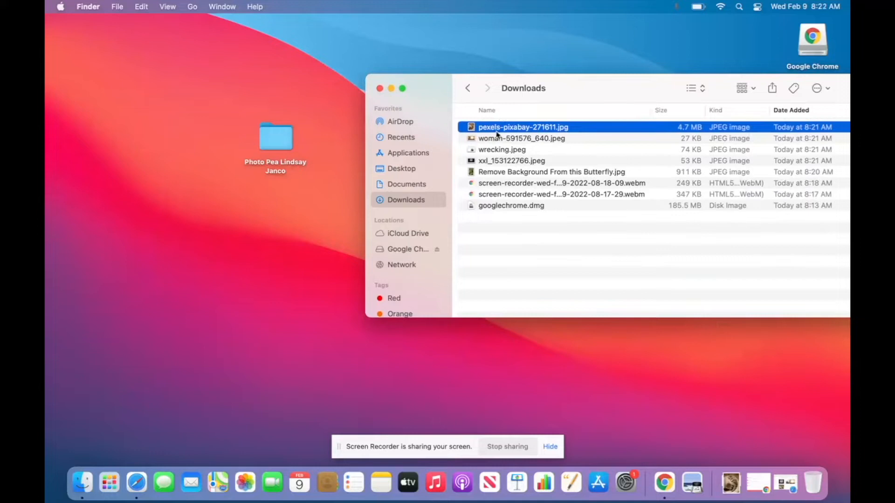
pyautogui.moveTo(503, 131); pyautogui.dragTo(264, 144)
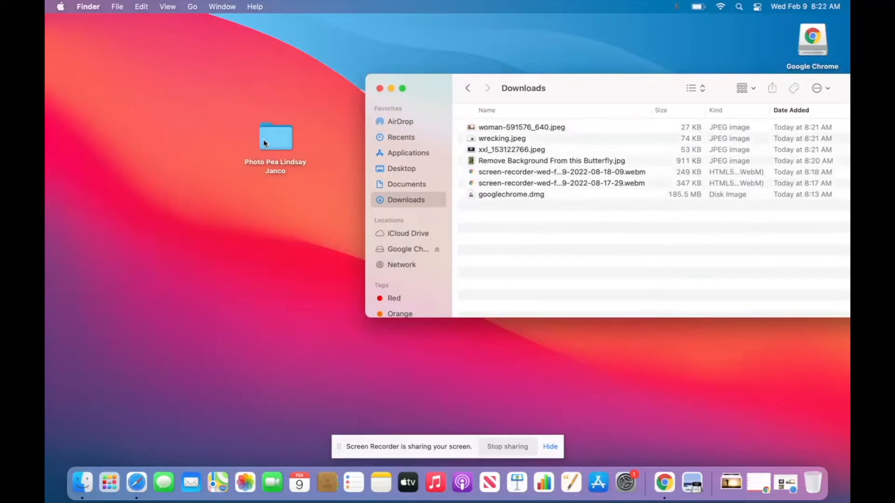
pyautogui.moveTo(507, 130); pyautogui.dragTo(275, 137)
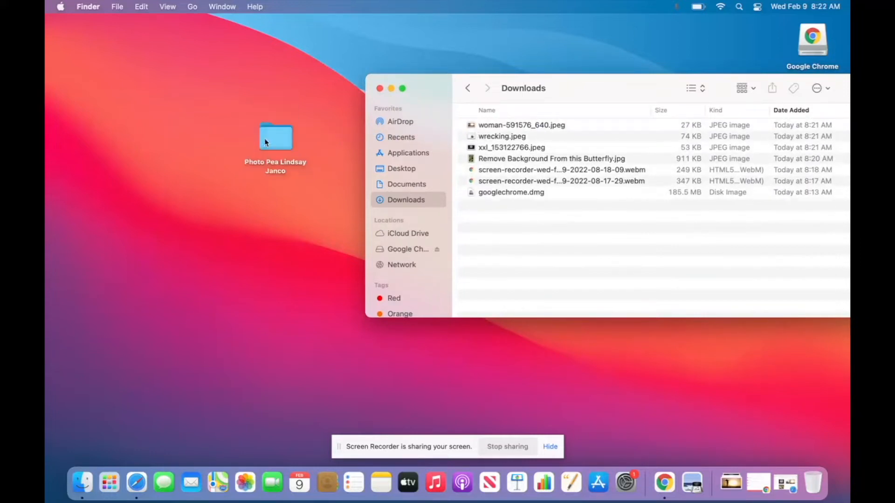
pyautogui.click(516, 131)
pyautogui.moveTo(516, 135); pyautogui.dragTo(275, 137)
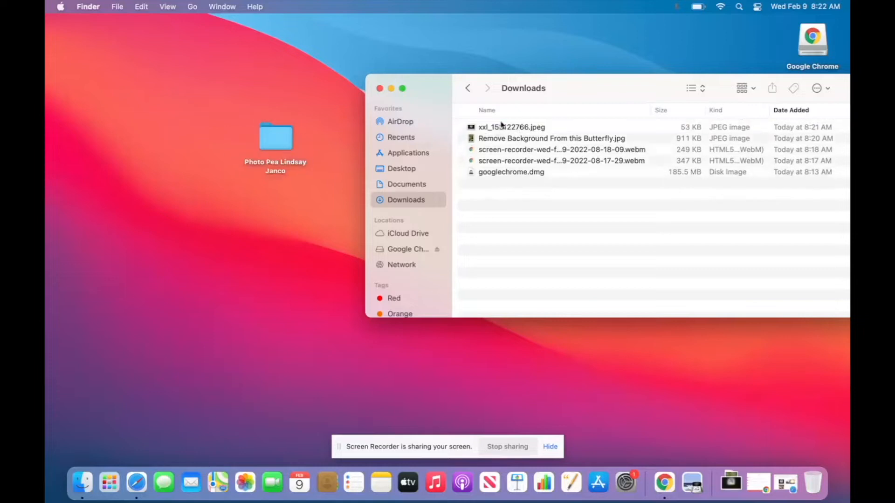
pyautogui.moveTo(501, 130); pyautogui.dragTo(288, 133)
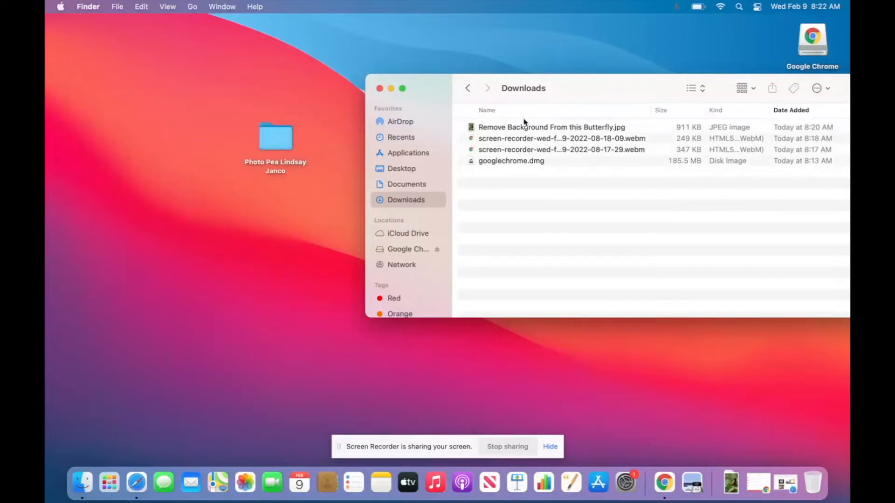
pyautogui.moveTo(520, 133); pyautogui.dragTo(276, 140)
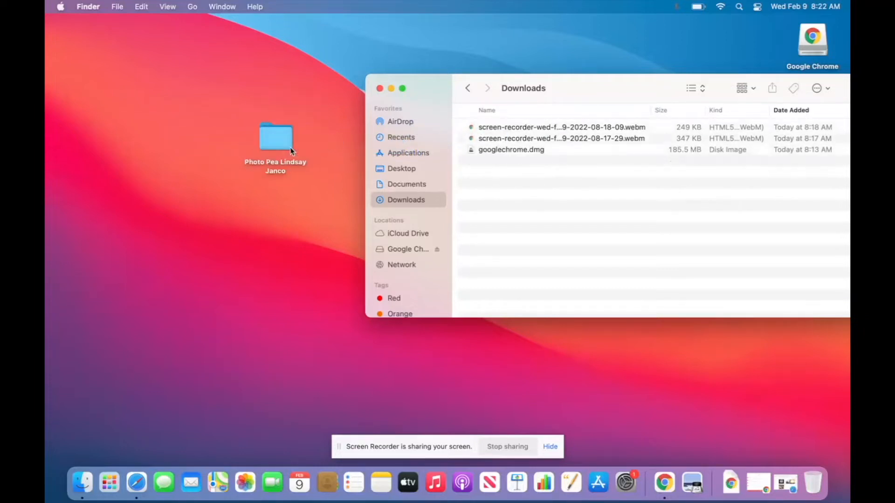
pyautogui.click(380, 88)
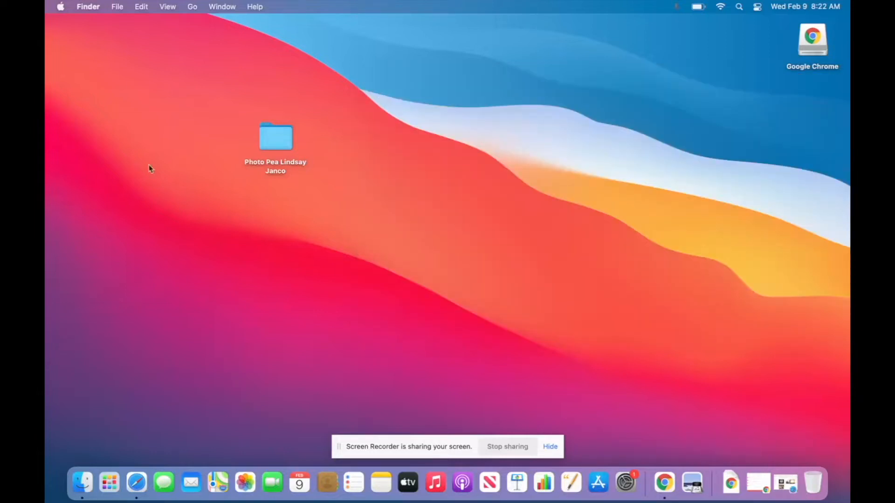
# Check the desktop Photo Pea folder's five images, then restore the Drive window from the Dock.
pyautogui.doubleClick(278, 149)
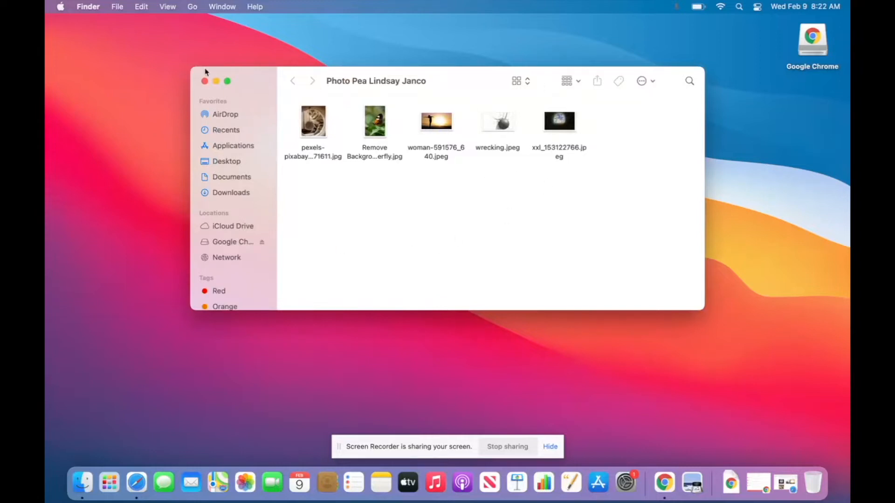
pyautogui.click(204, 82)
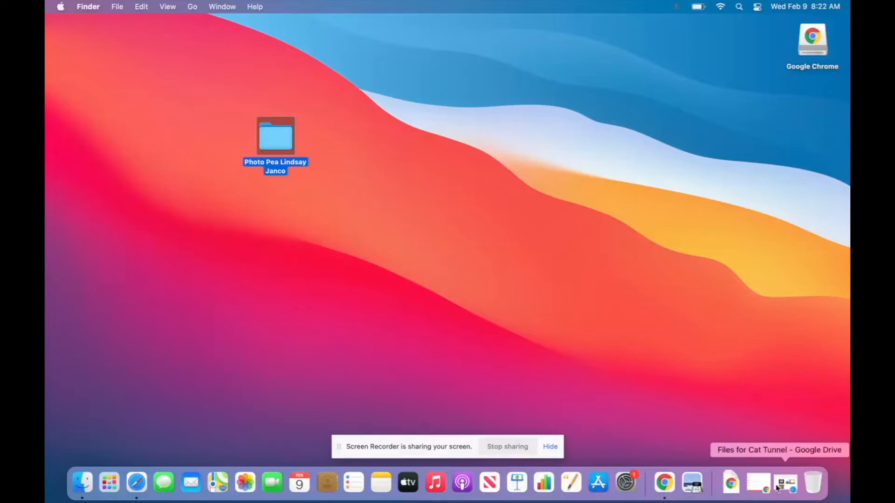
pyautogui.click(791, 493)
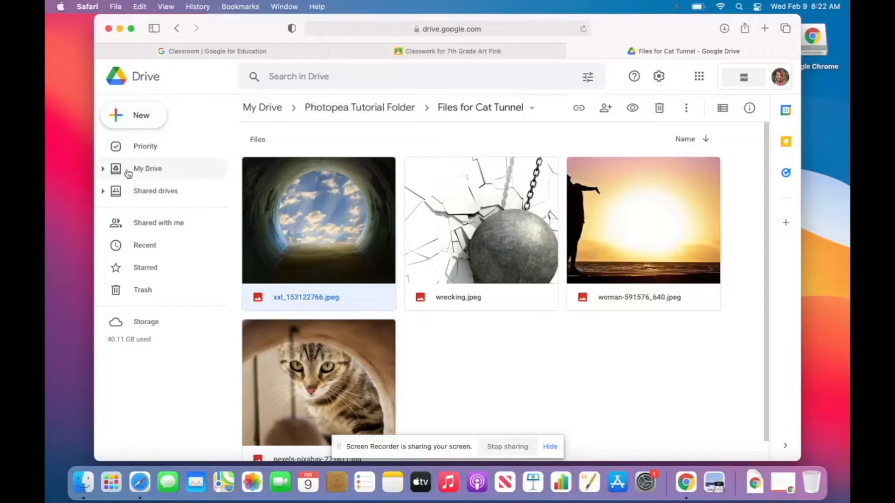
# From My Drive, use New > Folder upload to upload the desktop Photo Pea folder.
pyautogui.click(148, 174)
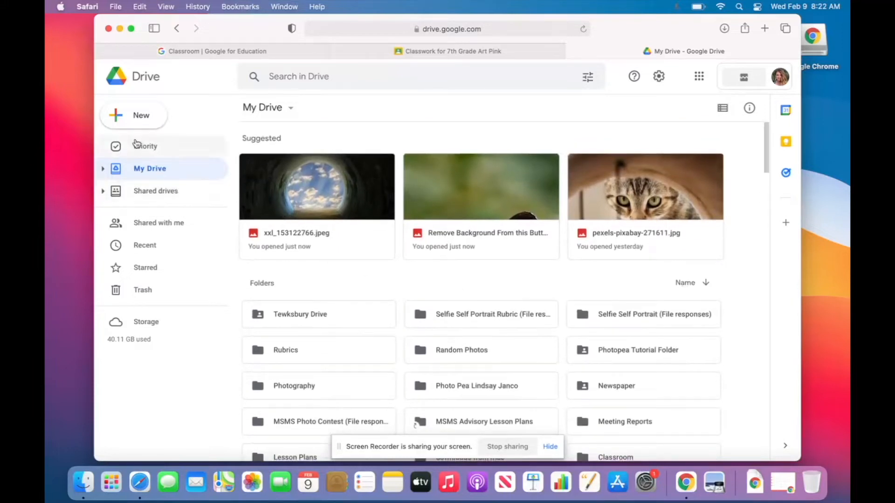
pyautogui.click(125, 114)
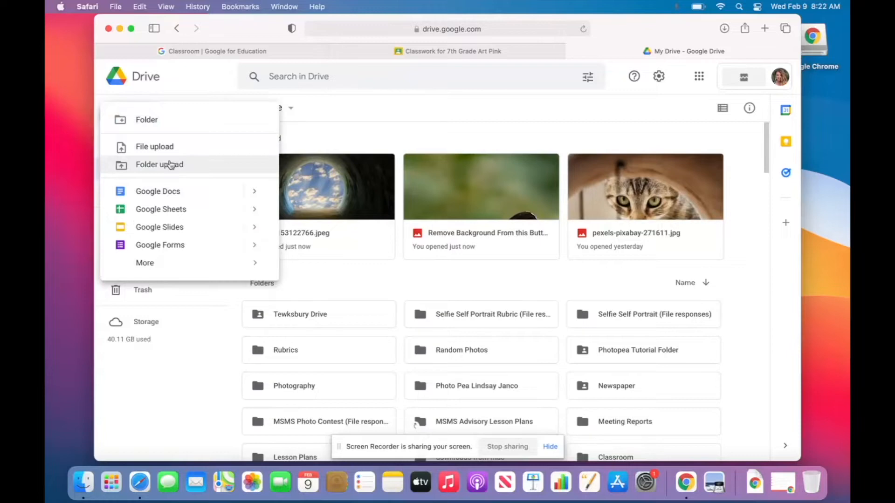
pyautogui.click(170, 165)
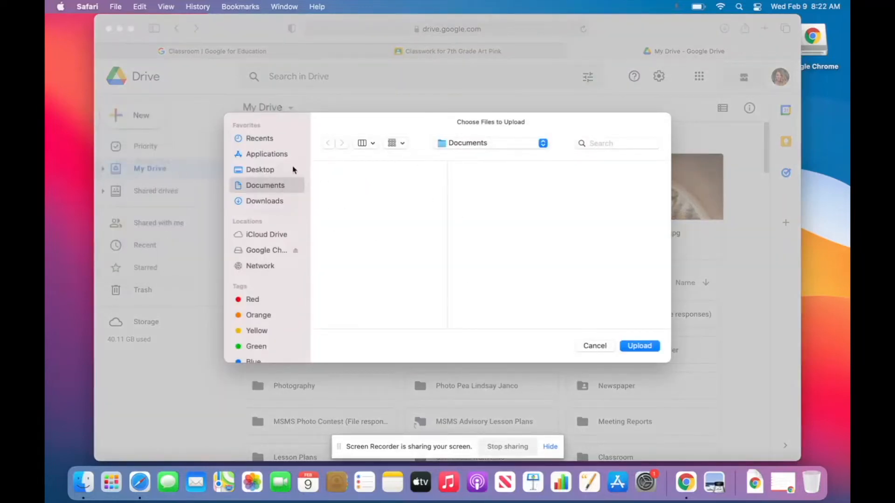
pyautogui.click(264, 171)
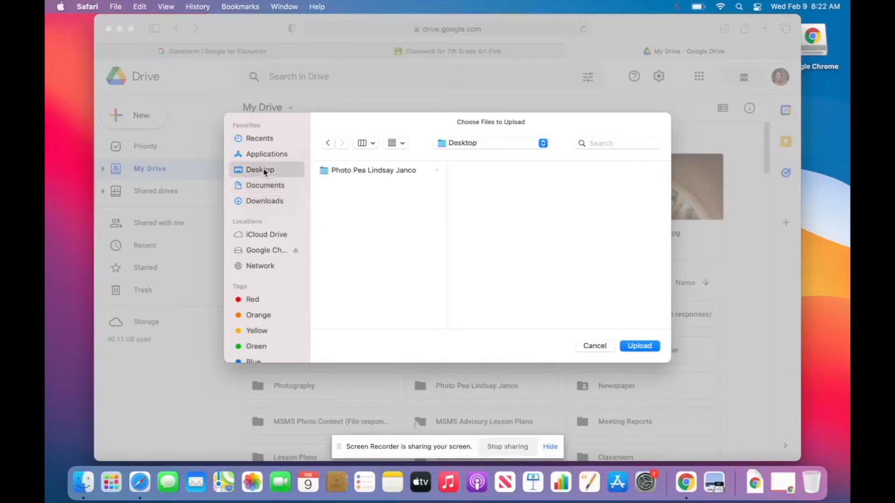
pyautogui.click(383, 172)
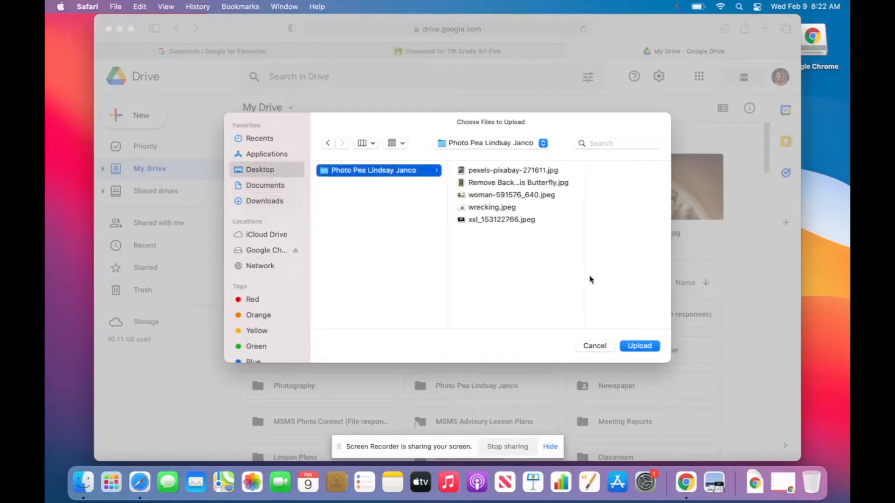
pyautogui.click(650, 346)
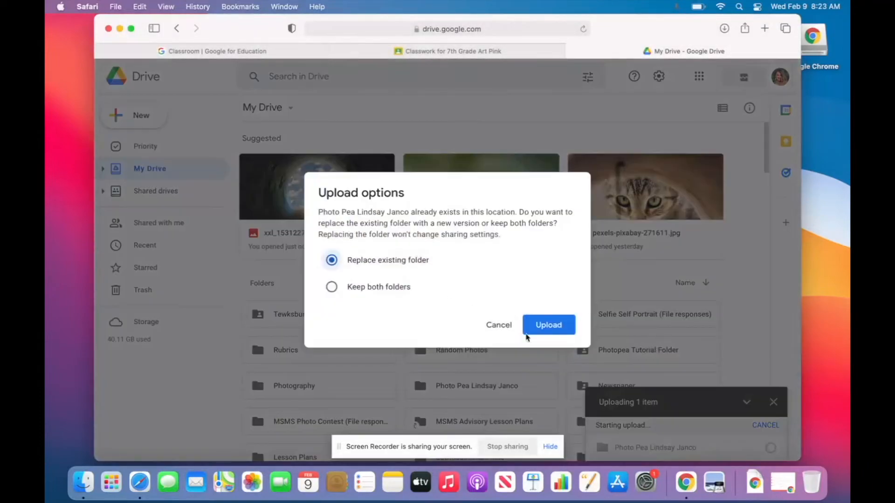
# Replace the existing folder and confirm all 5 images are in the uploaded Photo Pea folder.
pyautogui.click(541, 327)
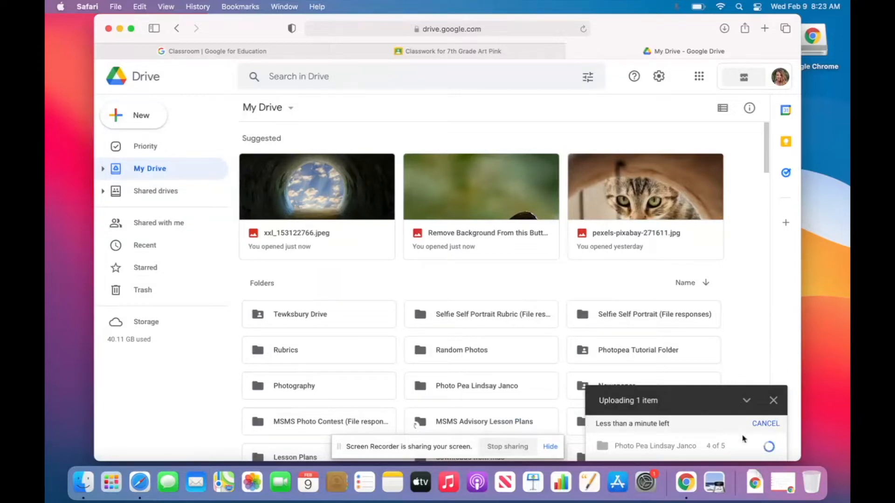
pyautogui.scroll(-4, 548, 256)
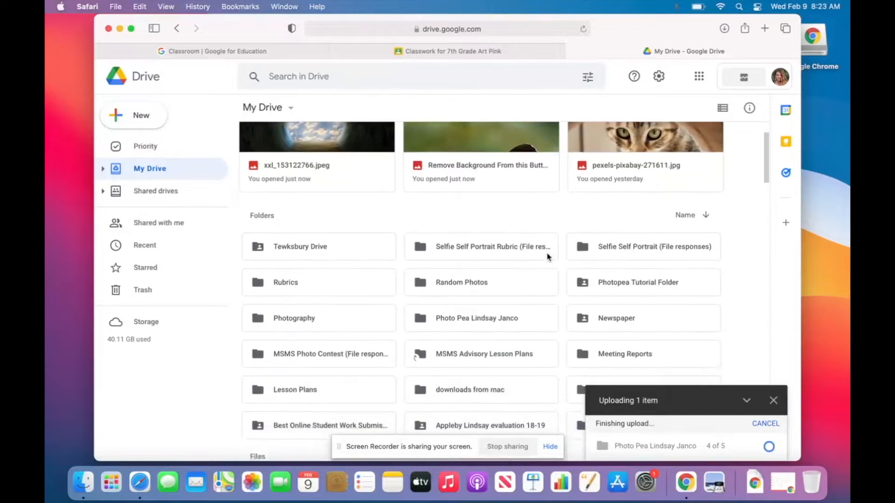
pyautogui.scroll(-1, 545, 308)
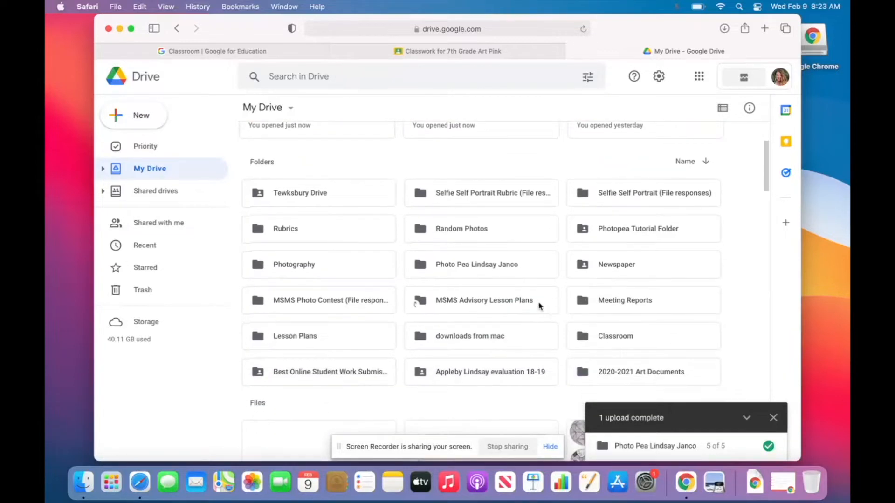
pyautogui.doubleClick(463, 265)
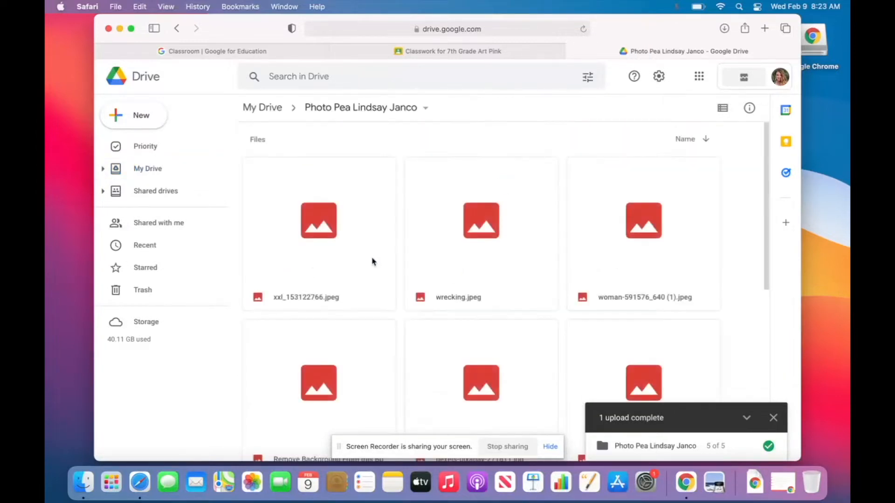
pyautogui.scroll(-5, 391, 248)
pyautogui.scroll(5, 391, 248)
pyautogui.scroll(-2, 390, 247)
pyautogui.scroll(2, 391, 248)
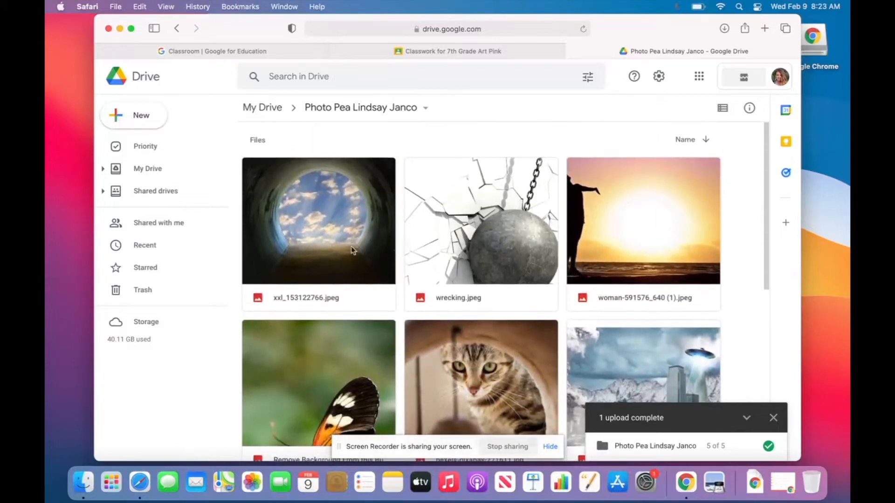
pyautogui.scroll(-1, 368, 298)
pyautogui.scroll(1, 368, 294)
# Return to My Drive and open a new browser tab.
pyautogui.click(145, 168)
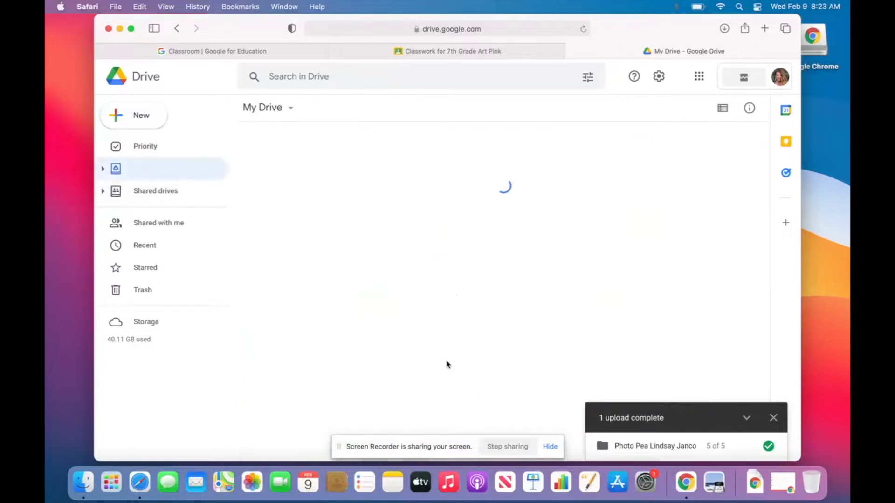
pyautogui.scroll(-1, 489, 334)
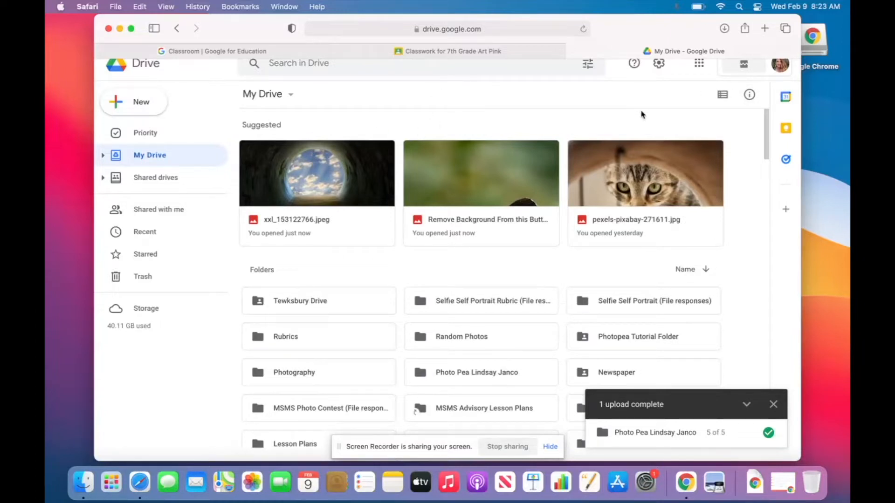
pyautogui.click(766, 29)
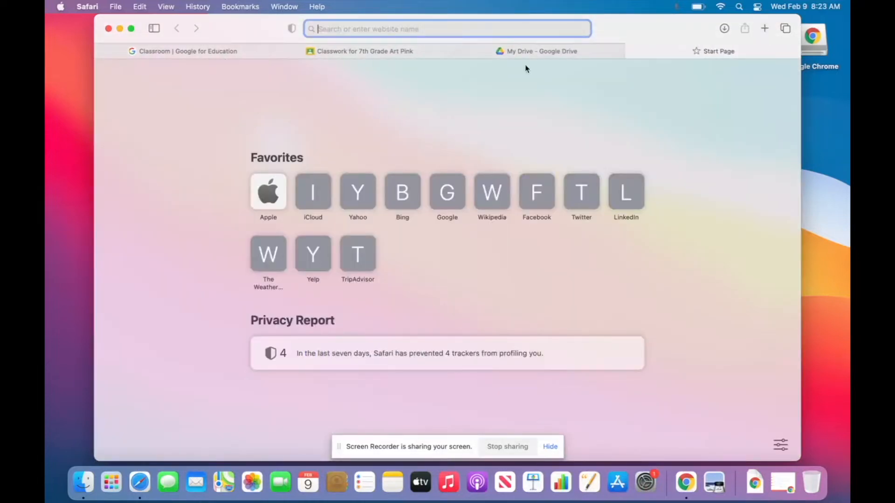
# Search 'photo pea' and open the Photopea Online Photo Editor at photopea.com.
pyautogui.write('photo pea')
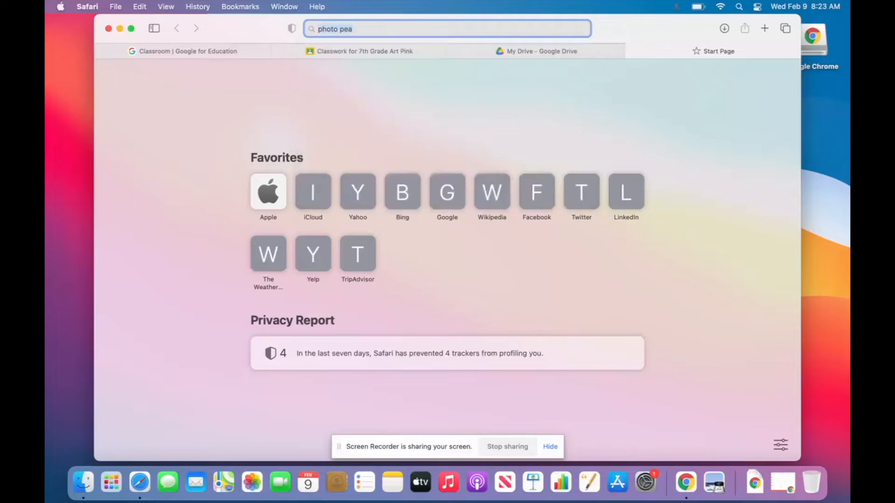
pyautogui.press('Return')
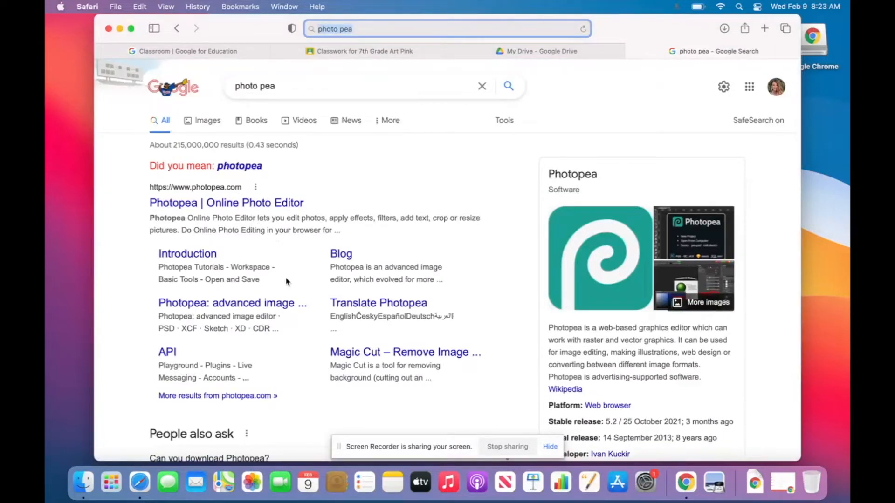
pyautogui.click(275, 208)
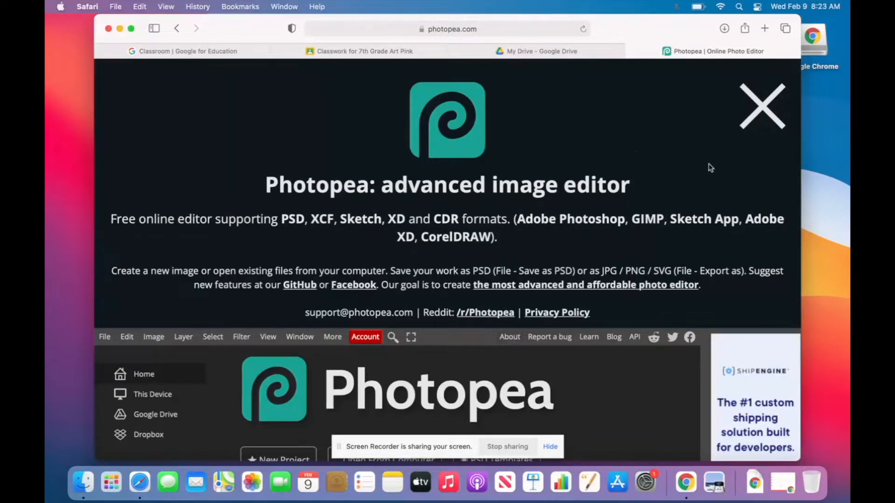
# Close the Photopea introduction overlay to reveal the start page.
pyautogui.click(763, 107)
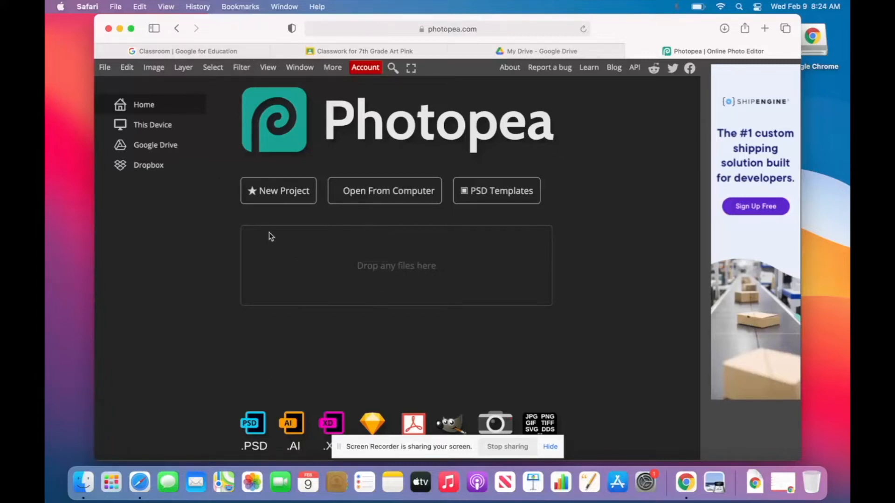
# Create a new white-background project named Butterfly, swapped to portrait 720 × 1280 pixels.
pyautogui.click(284, 191)
pyautogui.tripleClick(220, 118)
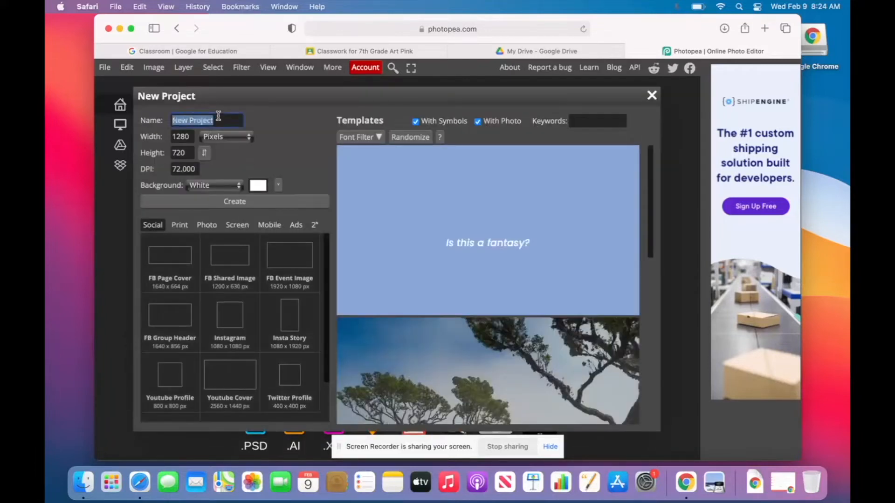
pyautogui.write('Butterfly')
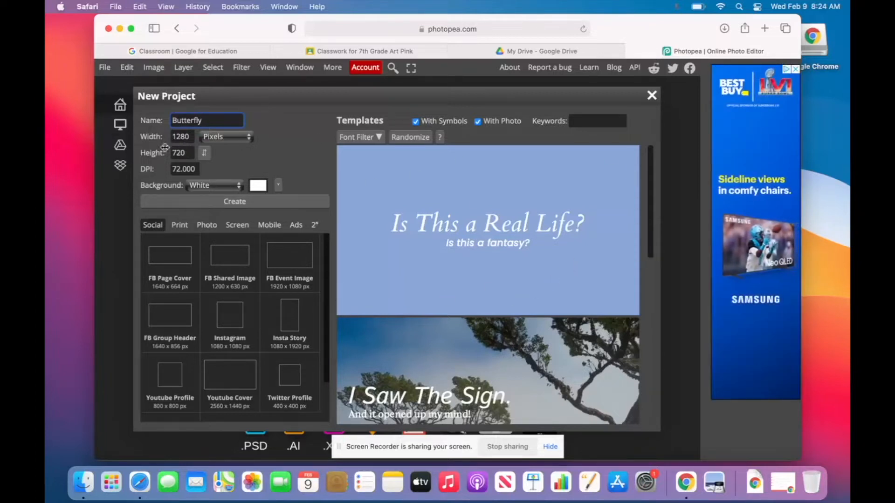
pyautogui.click(208, 155)
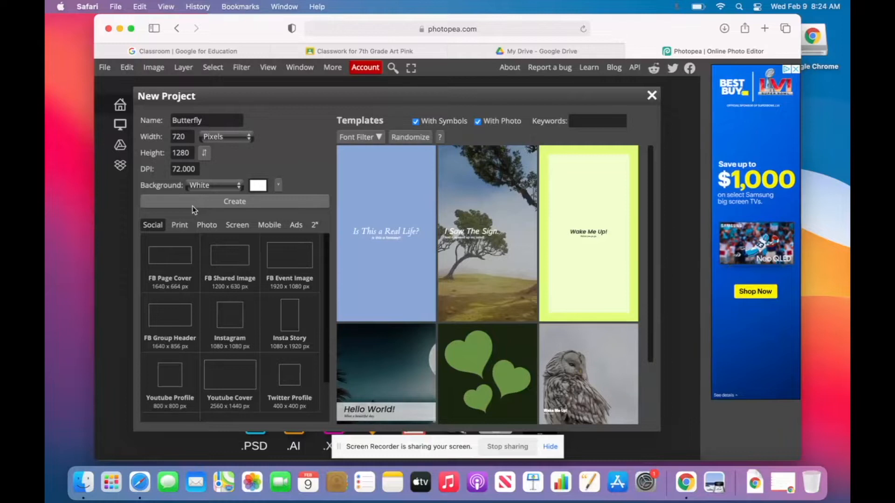
pyautogui.click(193, 205)
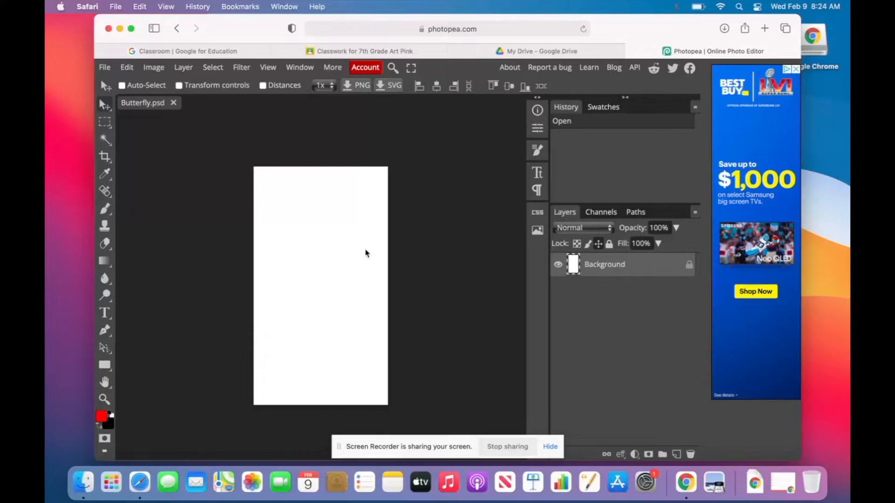
# Drag the Remove Background butterfly JPG from the Desktop's Photo Pea folder onto the Butterfly canvas.
pyautogui.moveTo(218, 28); pyautogui.dragTo(253, 21)
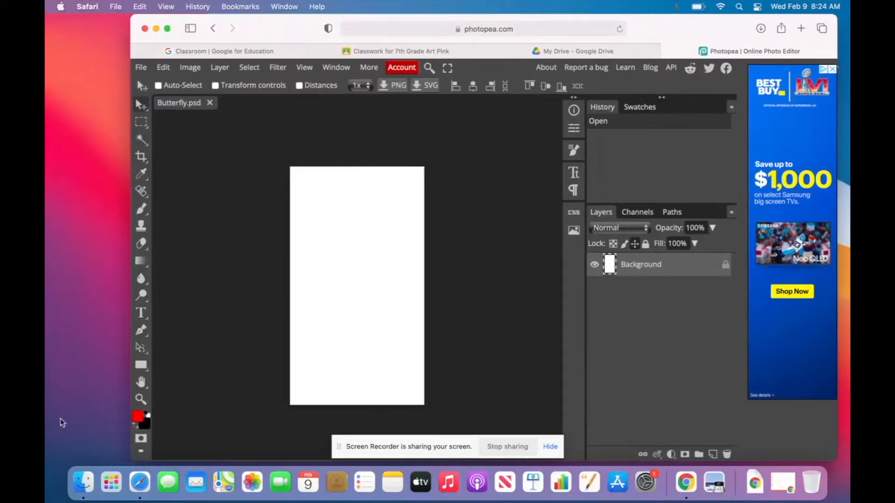
pyautogui.click(83, 483)
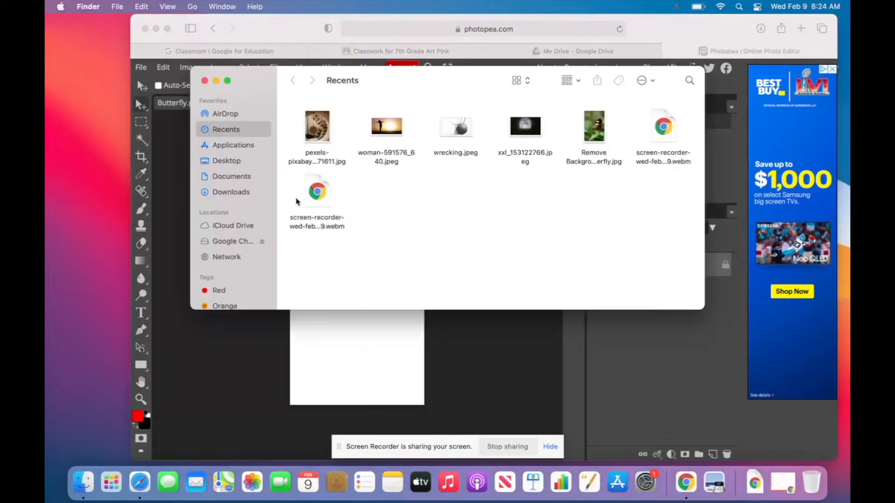
pyautogui.click(226, 160)
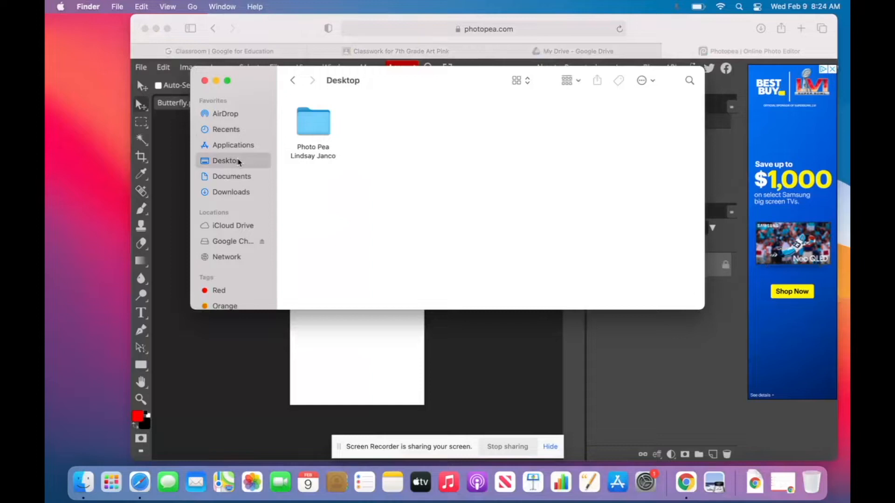
pyautogui.doubleClick(305, 124)
pyautogui.moveTo(474, 76); pyautogui.dragTo(475, 59)
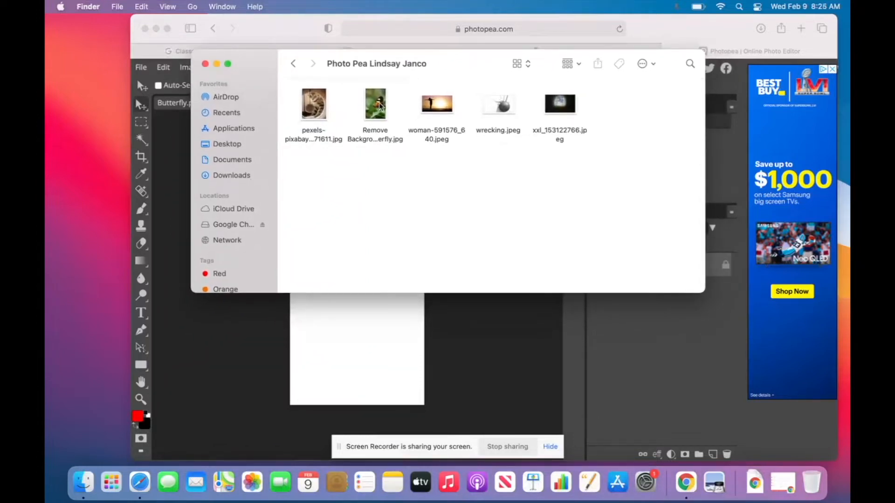
pyautogui.moveTo(375, 116); pyautogui.dragTo(344, 326)
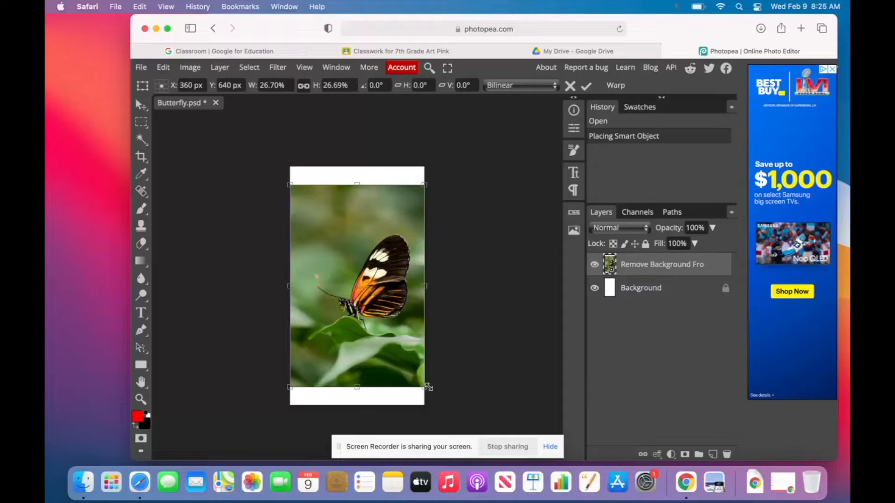
# Commit the placed butterfly photo's transform and nudge the layer slightly lower.
pyautogui.moveTo(350, 270)
pyautogui.mouseDown()
pyautogui.moveTo(375, 310)
pyautogui.moveTo(290, 259)
pyautogui.moveTo(377, 334)
pyautogui.moveTo(355, 254)
pyautogui.moveTo(335, 293)
pyautogui.moveTo(365, 265)
pyautogui.mouseUp()
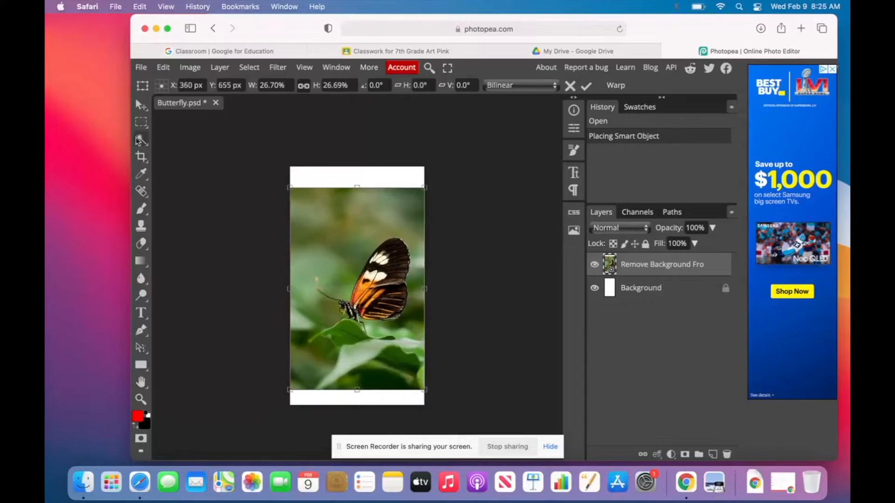
pyautogui.click(139, 107)
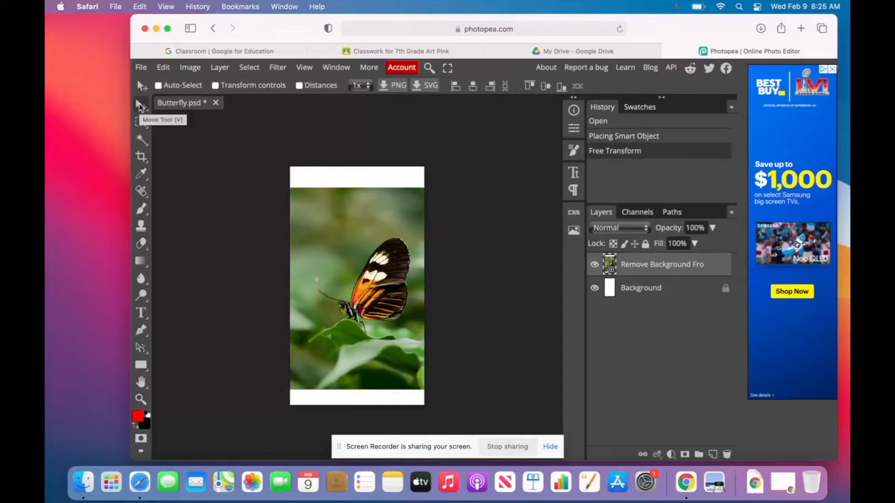
pyautogui.moveTo(333, 269)
pyautogui.mouseDown()
pyautogui.moveTo(304, 247)
pyautogui.moveTo(336, 268)
pyautogui.mouseUp()
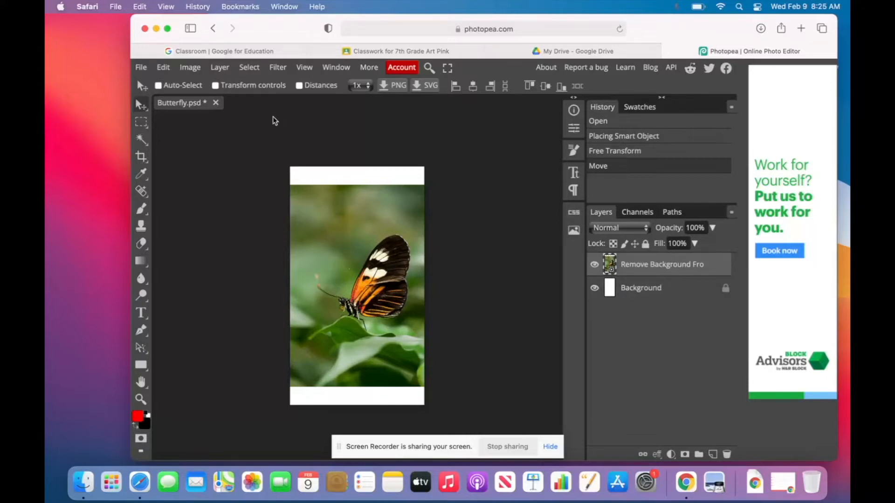
# Turn on Transform controls so handles show around the butterfly layer.
pyautogui.click(215, 86)
pyautogui.click(216, 86)
pyautogui.click(216, 86)
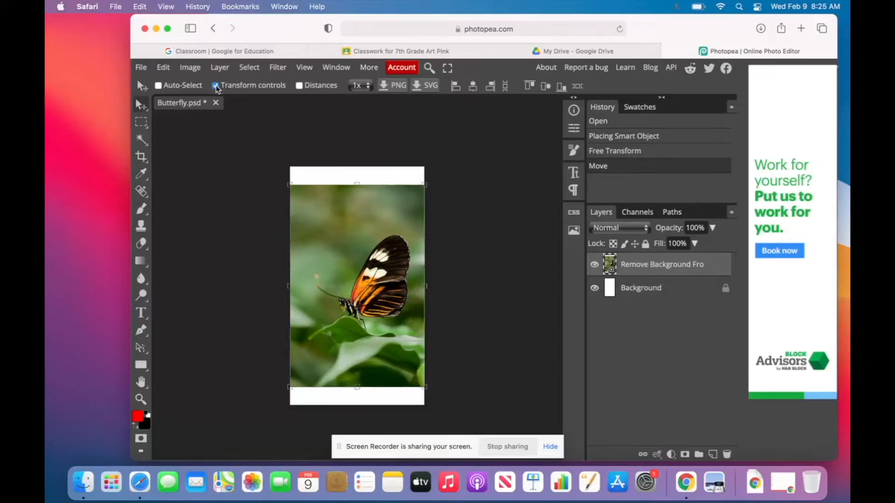
pyautogui.click(216, 86)
pyautogui.click(216, 86)
# Resize the butterfly photo from its corner, keeping it fitted to the canvas width.
pyautogui.moveTo(424, 186); pyautogui.dragTo(527, 138)
pyautogui.moveTo(389, 328); pyautogui.dragTo(361, 336)
pyautogui.moveTo(407, 311); pyautogui.dragTo(385, 312)
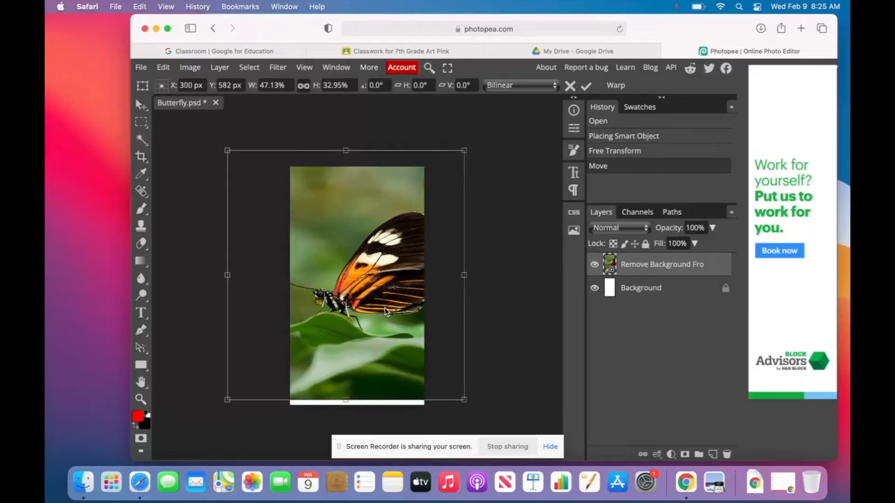
pyautogui.press('Escape')
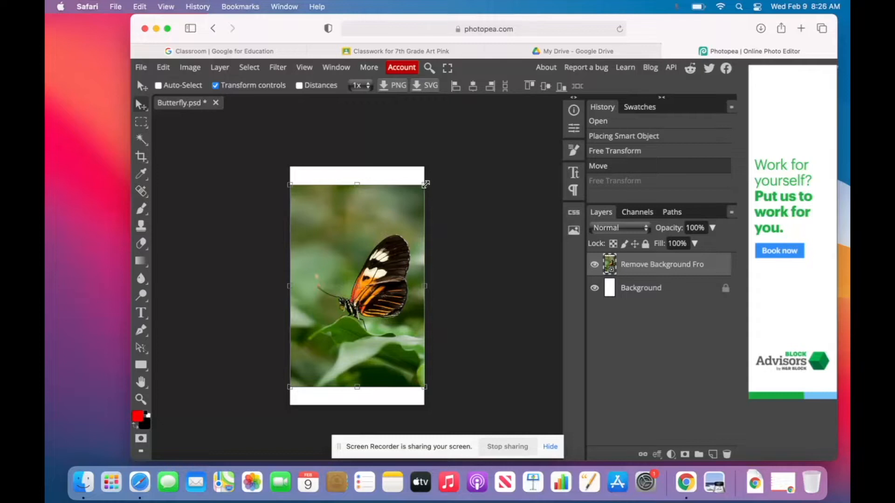
pyautogui.moveTo(427, 188); pyautogui.dragTo(501, 124)
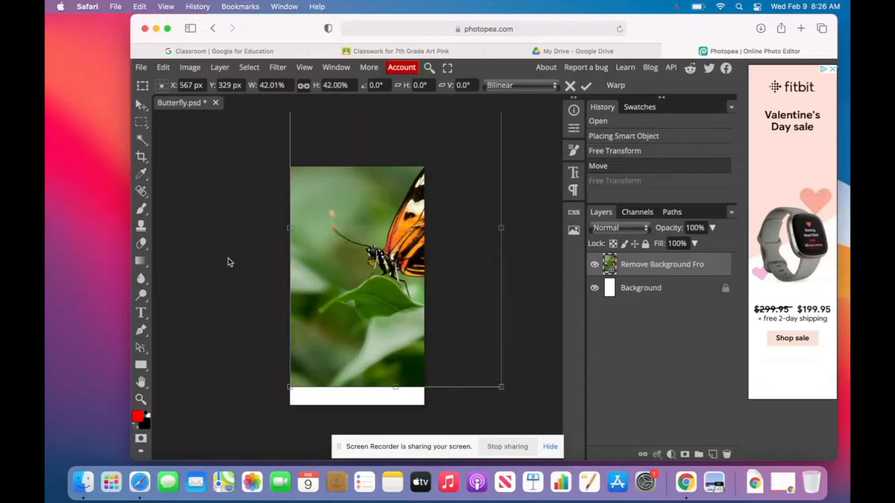
pyautogui.press('Return')
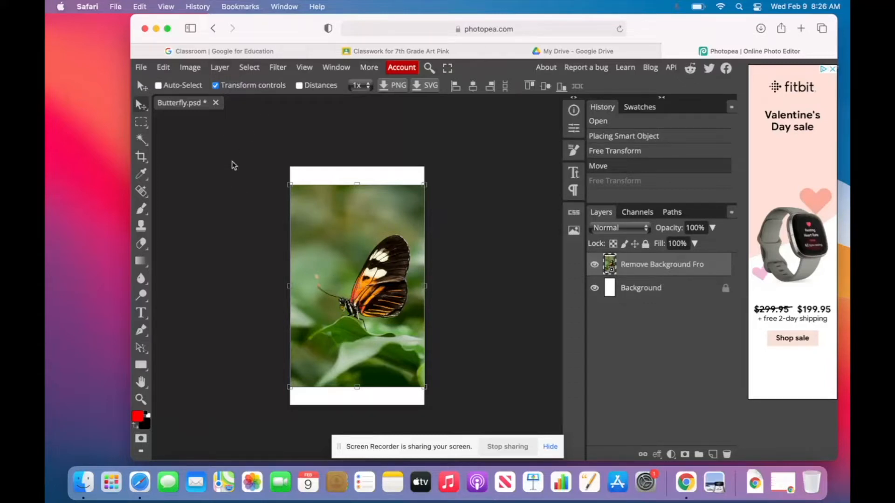
pyautogui.click(254, 70)
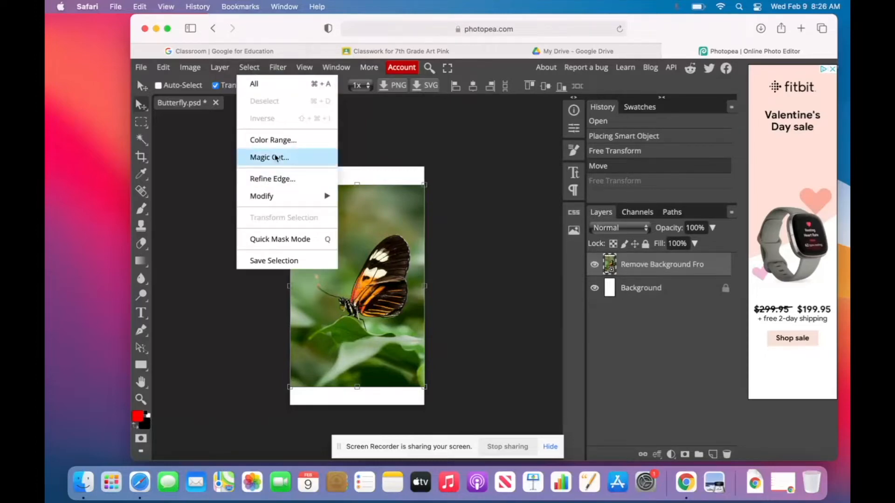
# Open Magic Cut on the butterfly photo and paint green keep-marks over the leaf below it.
pyautogui.click(276, 158)
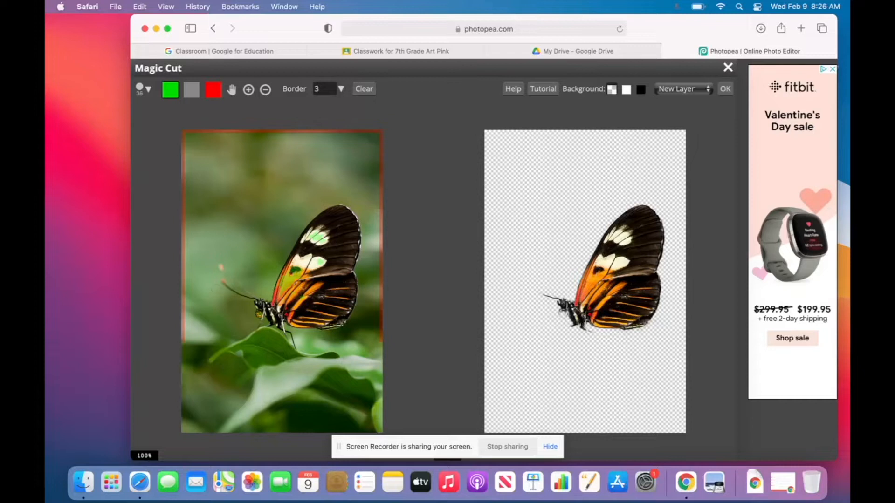
pyautogui.click(215, 90)
pyautogui.click(172, 91)
pyautogui.moveTo(204, 218)
pyautogui.mouseDown()
pyautogui.moveTo(270, 192)
pyautogui.moveTo(243, 260)
pyautogui.mouseUp()
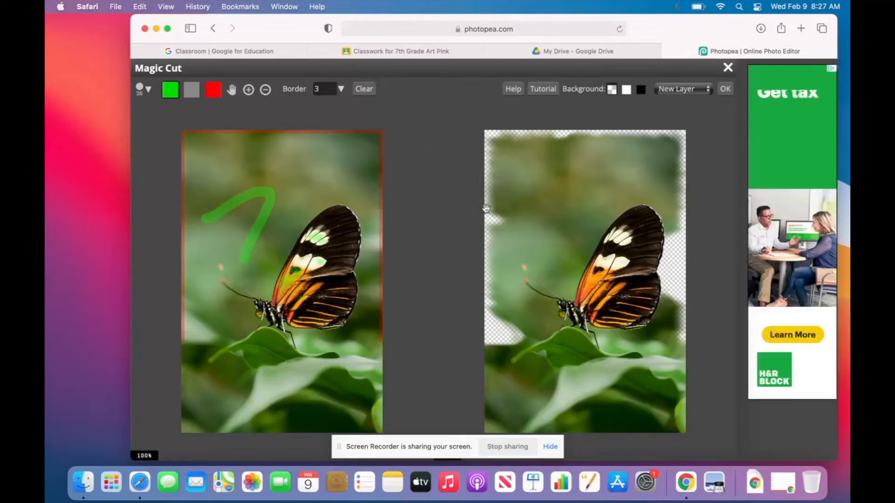
pyautogui.press('super+z')
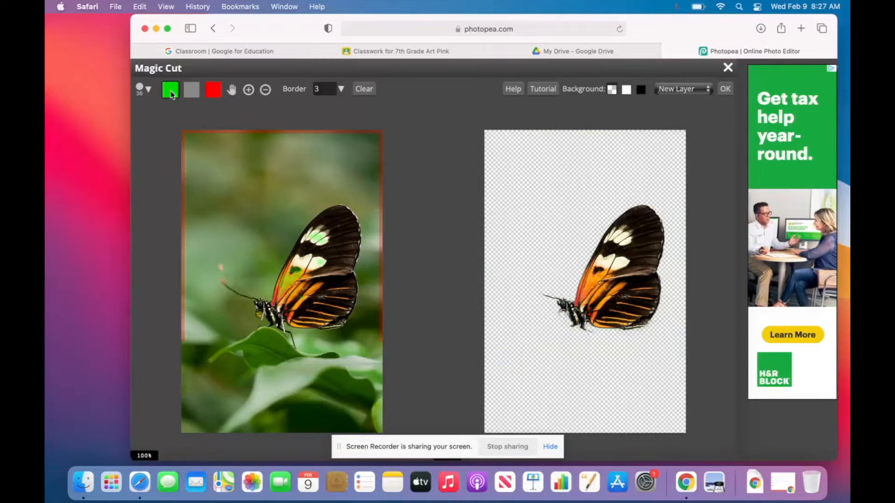
pyautogui.moveTo(257, 346); pyautogui.dragTo(269, 350)
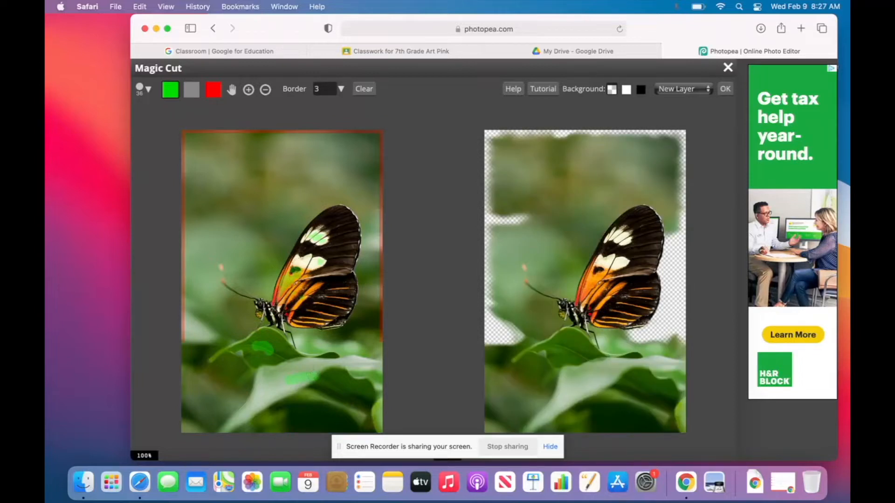
# Paint red removal marks over the blurry background above the butterfly, erasing stray marks.
pyautogui.click(213, 89)
pyautogui.moveTo(222, 275); pyautogui.dragTo(265, 197)
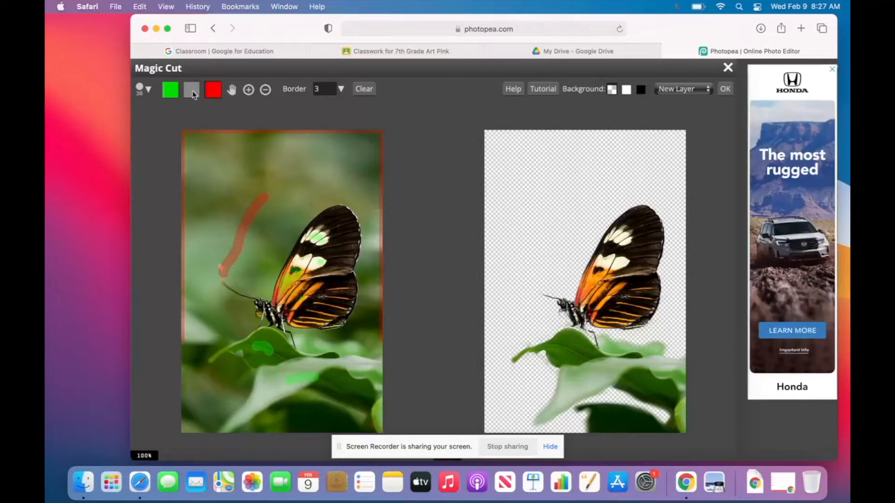
pyautogui.moveTo(259, 201)
pyautogui.mouseDown()
pyautogui.moveTo(217, 277)
pyautogui.moveTo(238, 259)
pyautogui.mouseUp()
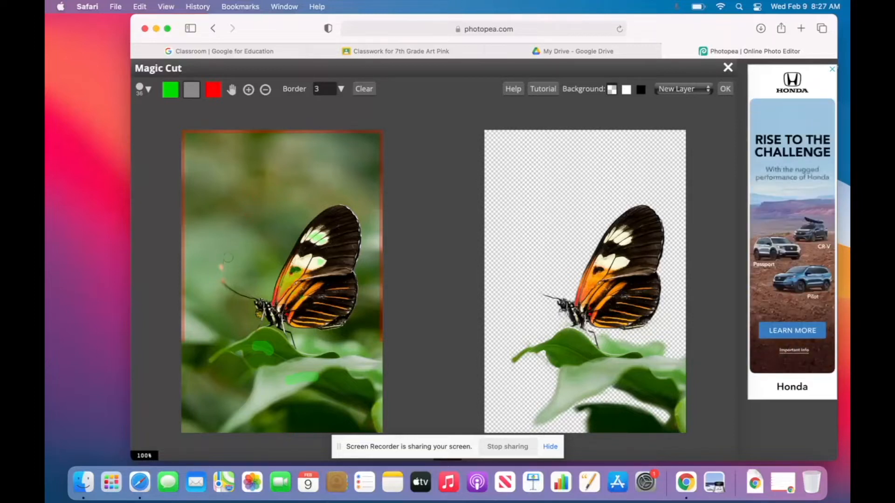
pyautogui.click(212, 90)
pyautogui.moveTo(272, 193); pyautogui.dragTo(248, 219)
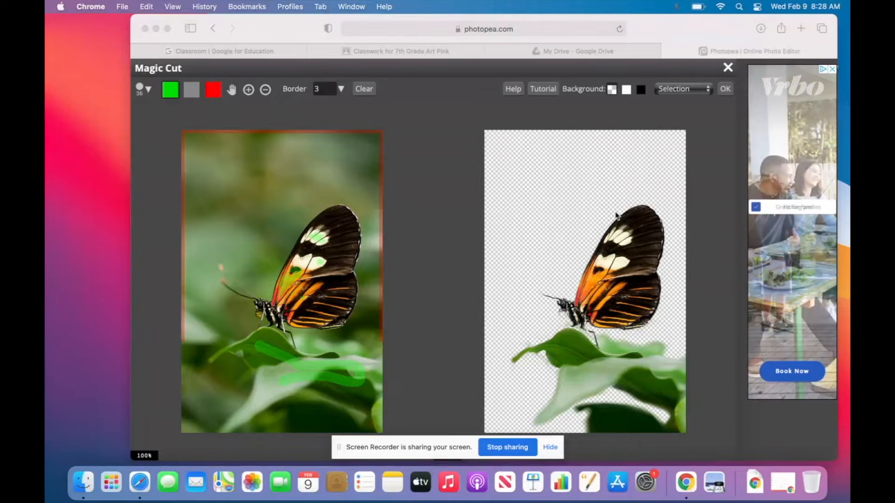
# Set the Magic Cut output to New Layer and apply the cut-out.
pyautogui.click(695, 89)
pyautogui.click(694, 89)
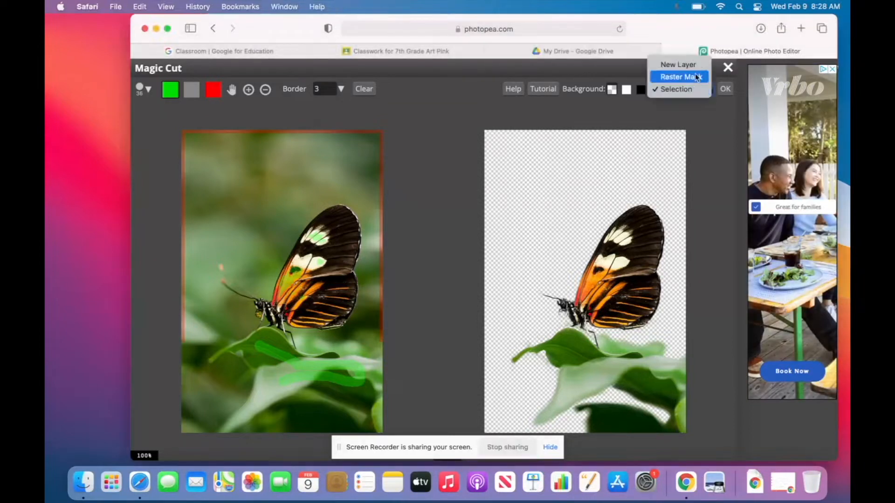
pyautogui.click(692, 89)
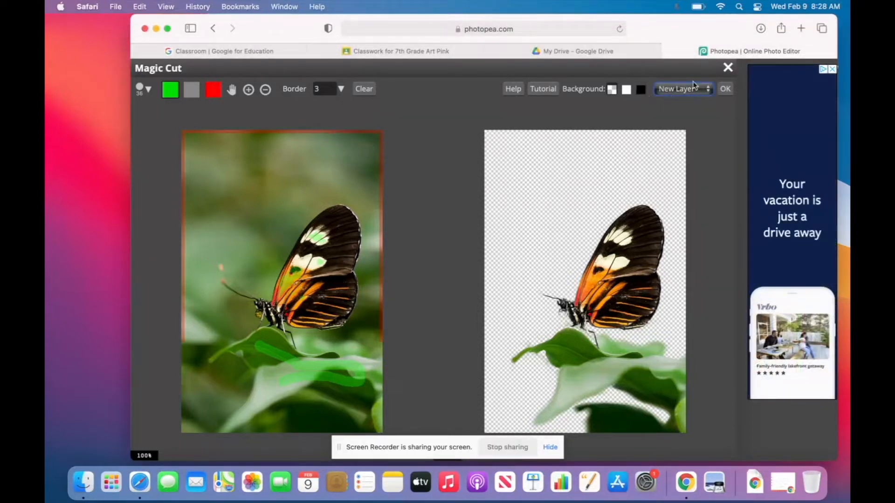
pyautogui.click(726, 90)
# Resize the butterfly cut-out with Free Transform, commit it, and shift it slightly down-right.
pyautogui.moveTo(366, 291); pyautogui.dragTo(391, 324)
pyautogui.moveTo(404, 381); pyautogui.dragTo(393, 374)
pyautogui.click(405, 421)
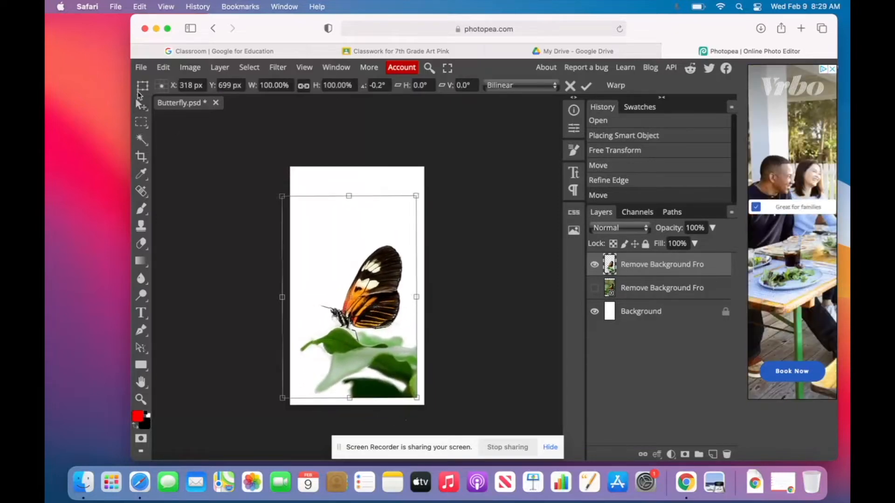
pyautogui.click(140, 105)
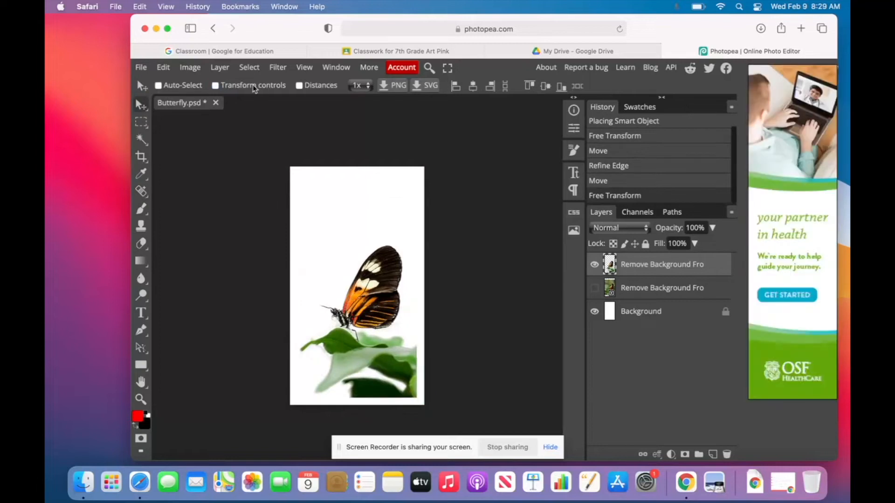
pyautogui.moveTo(395, 368); pyautogui.dragTo(402, 375)
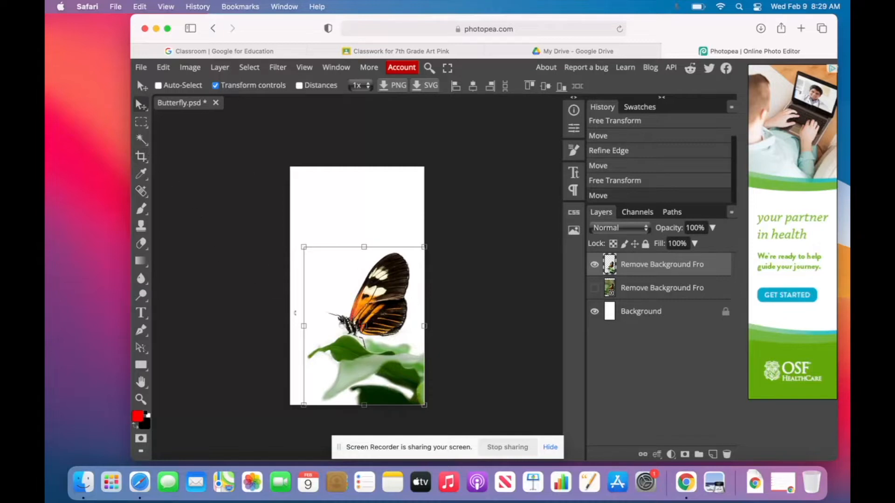
# Export the design as a 720 × 1280 Butterfly JPG at 70% quality and allow the download.
pyautogui.click(141, 68)
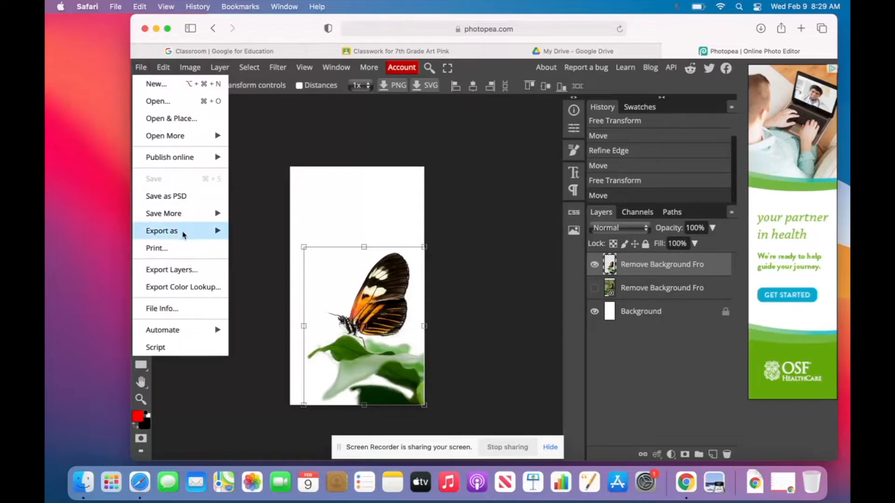
pyautogui.moveTo(183, 235)
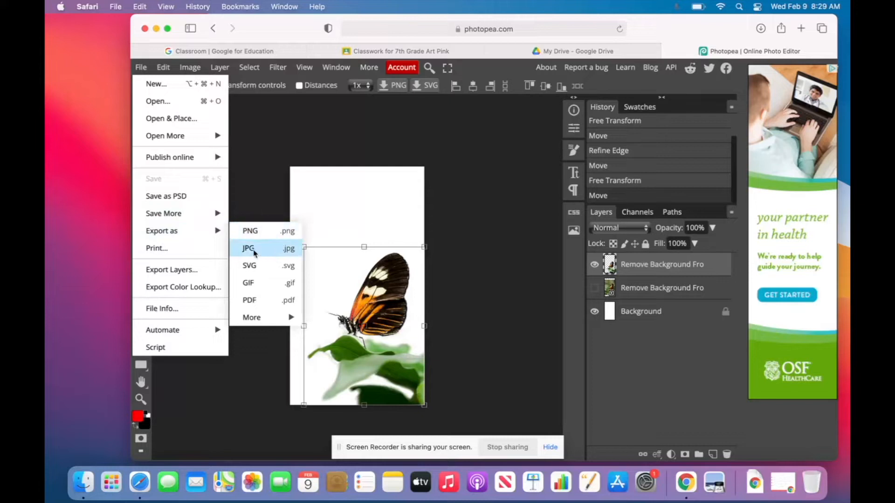
pyautogui.click(286, 255)
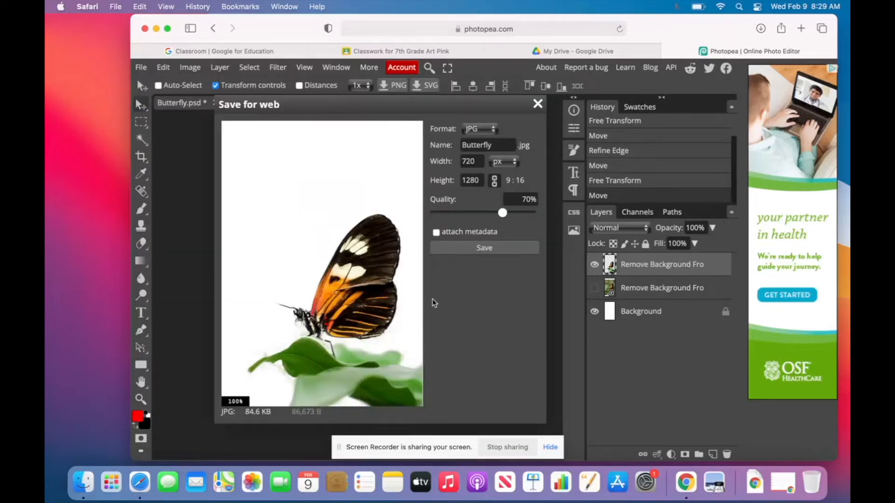
pyautogui.click(483, 248)
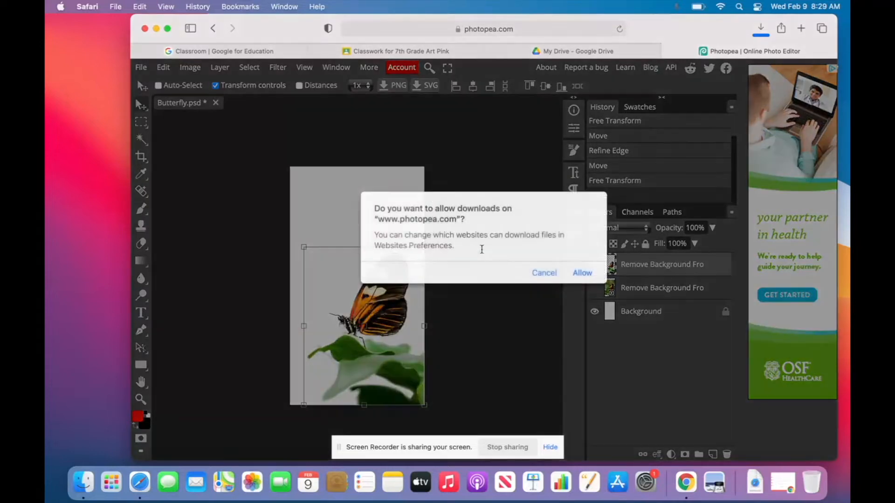
pyautogui.click(582, 274)
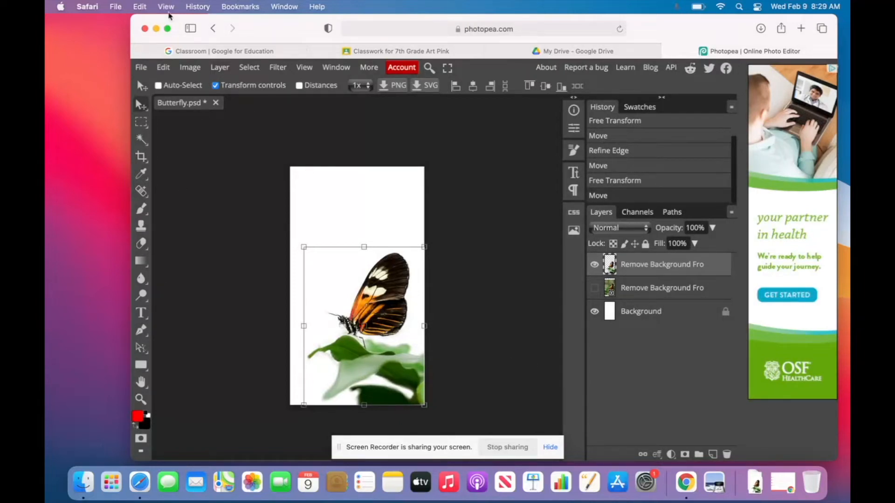
# Move Butterfly.jpg from Downloads into the desktop Photo Pea folder, then return to Photopea.
pyautogui.click(157, 29)
pyautogui.click(208, 68)
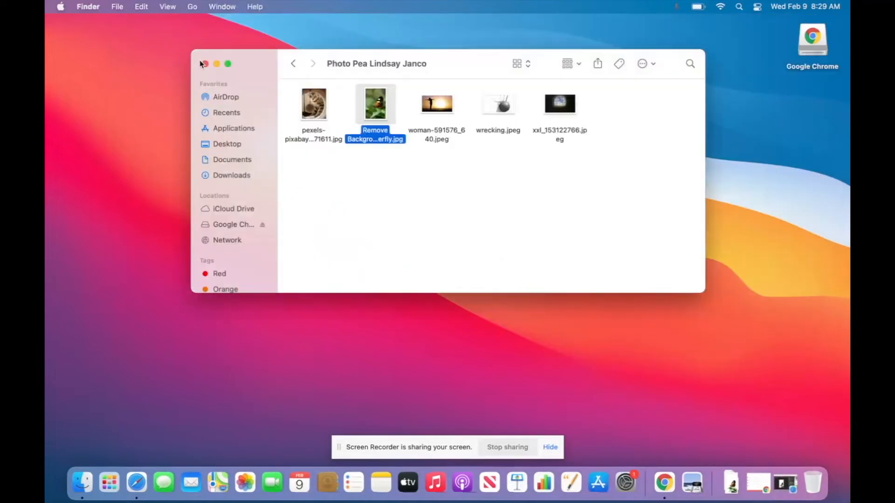
pyautogui.click(206, 64)
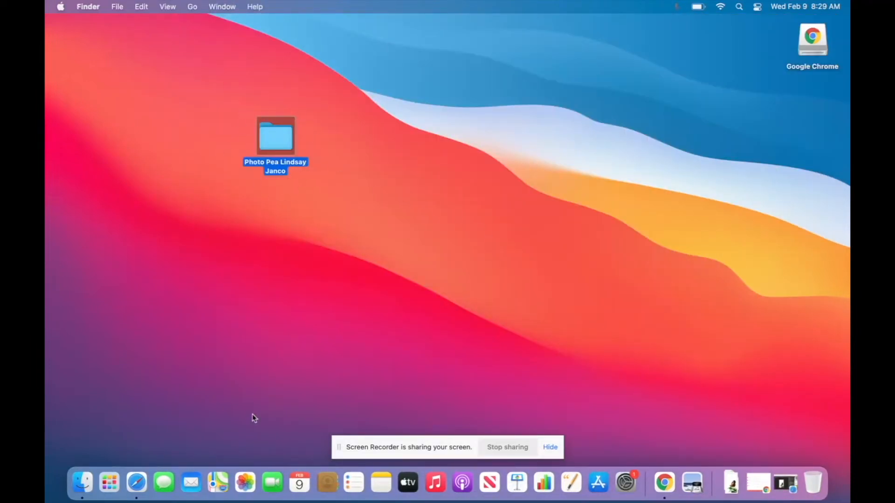
pyautogui.click(84, 484)
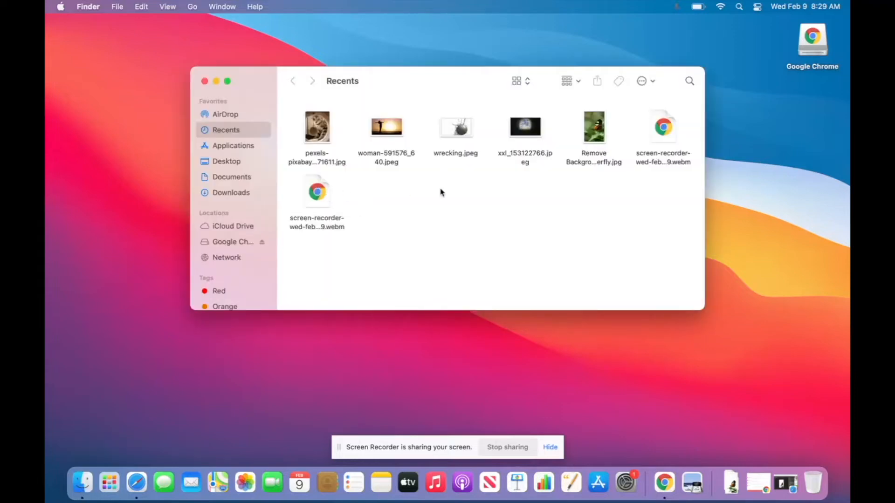
pyautogui.click(243, 193)
pyautogui.moveTo(339, 86); pyautogui.dragTo(469, 81)
pyautogui.moveTo(459, 117); pyautogui.dragTo(281, 149)
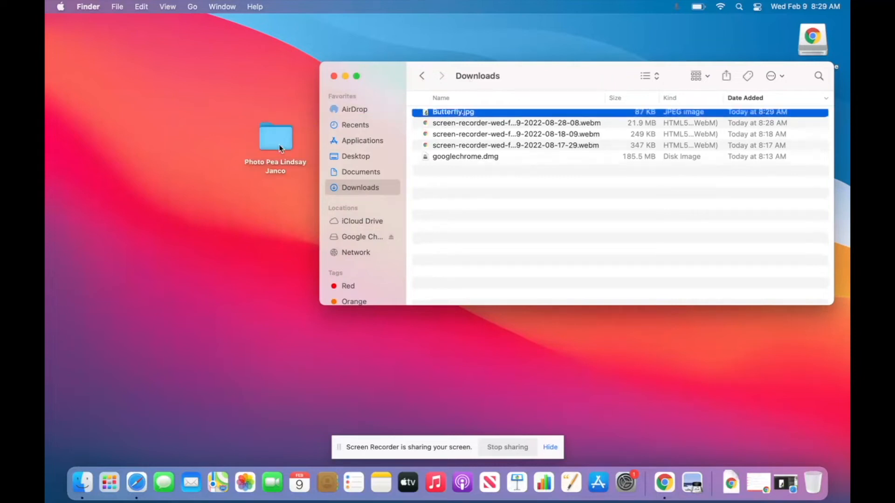
pyautogui.click(788, 487)
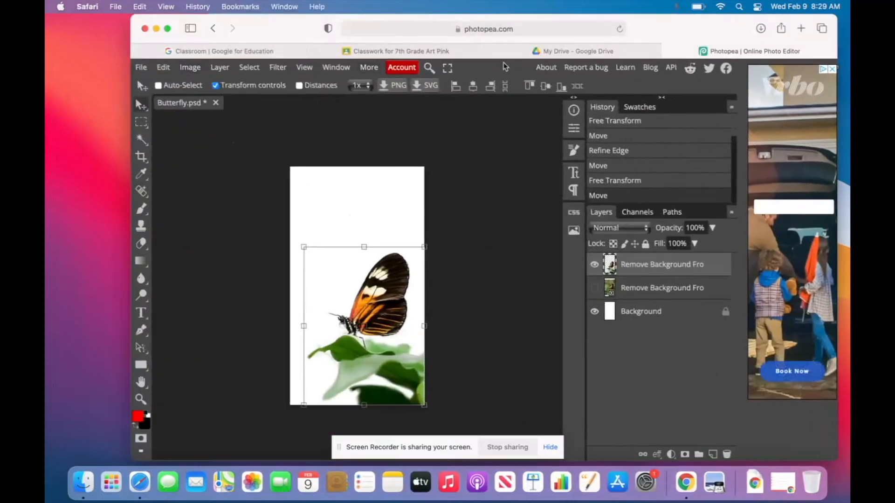
# Upload Butterfly.jpg into the Drive Photo Pea folder, replacing the existing copy as Version 2.
pyautogui.click(555, 51)
pyautogui.scroll(-3, 421, 354)
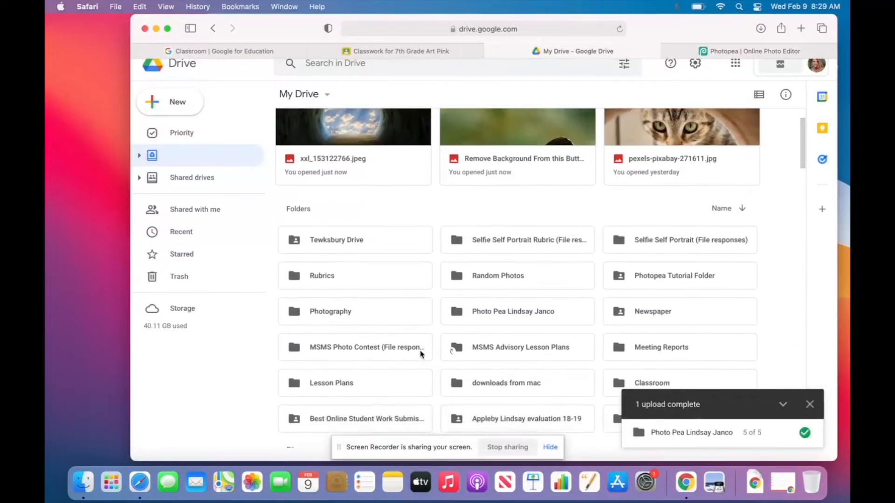
pyautogui.doubleClick(485, 293)
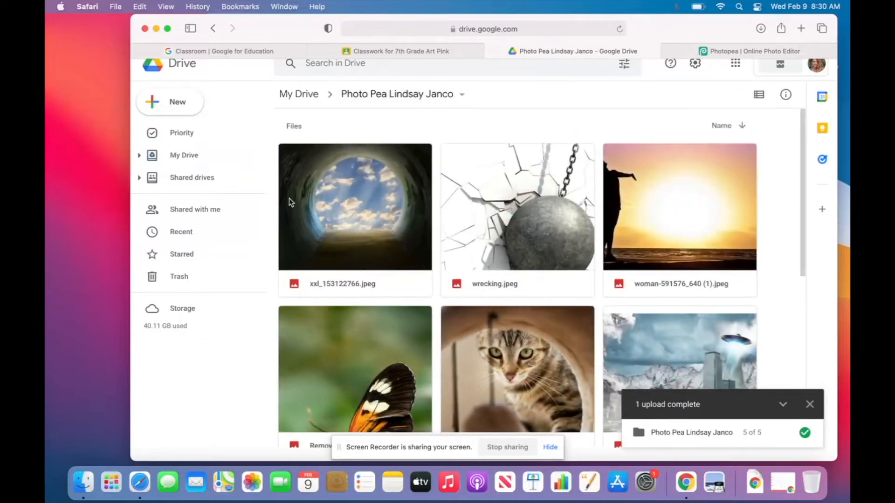
pyautogui.click(169, 103)
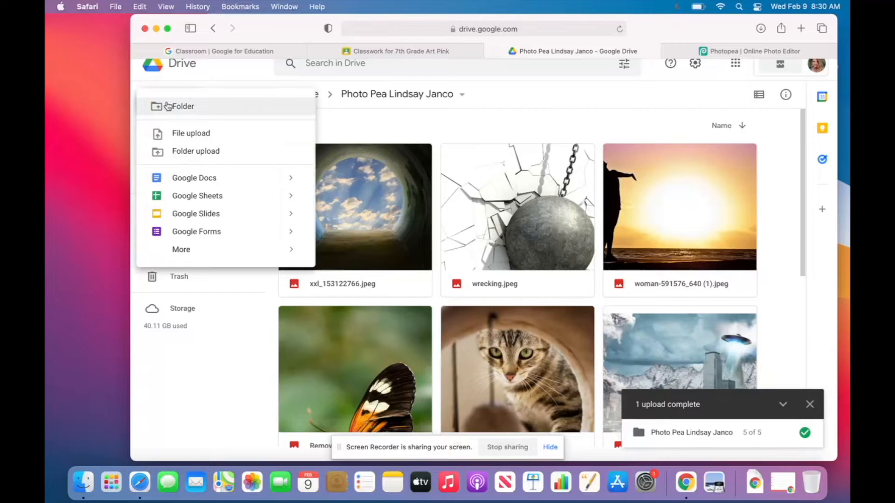
pyautogui.click(206, 135)
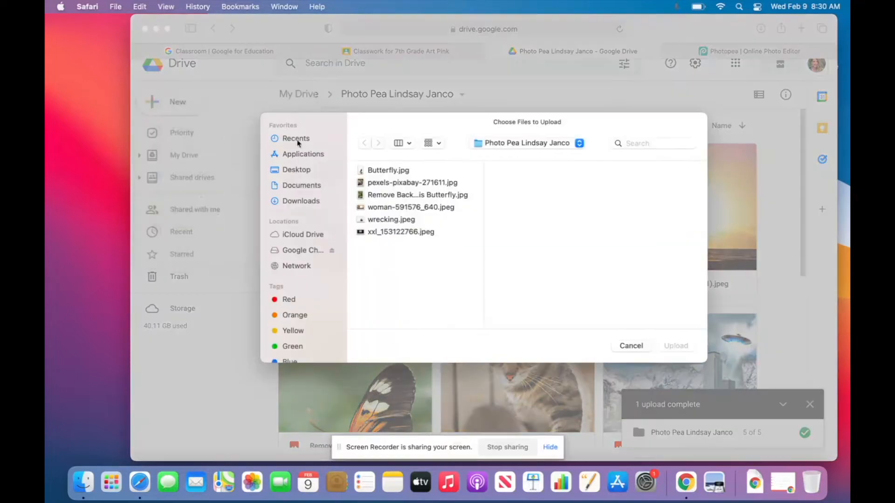
pyautogui.click(392, 170)
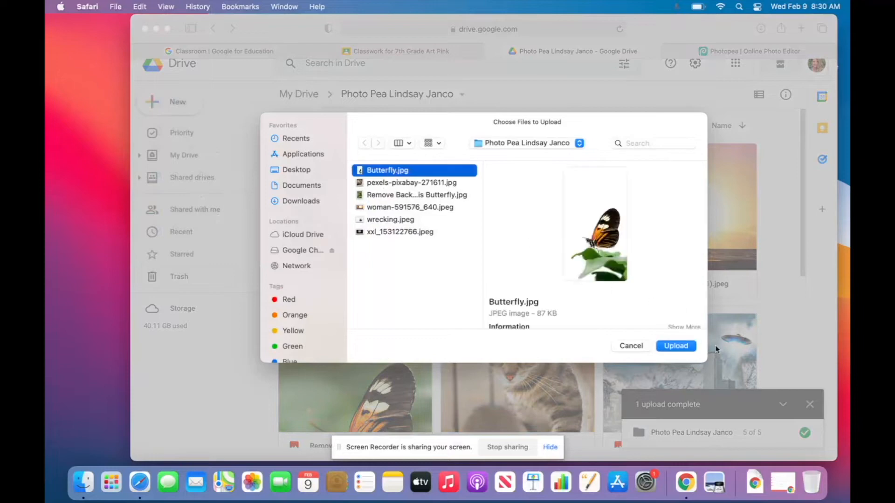
pyautogui.click(676, 347)
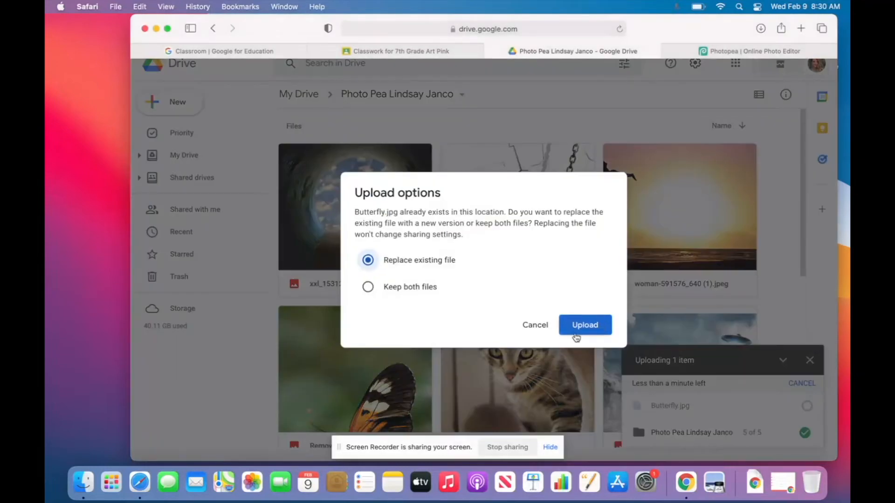
pyautogui.click(575, 327)
pyautogui.scroll(-5, 547, 253)
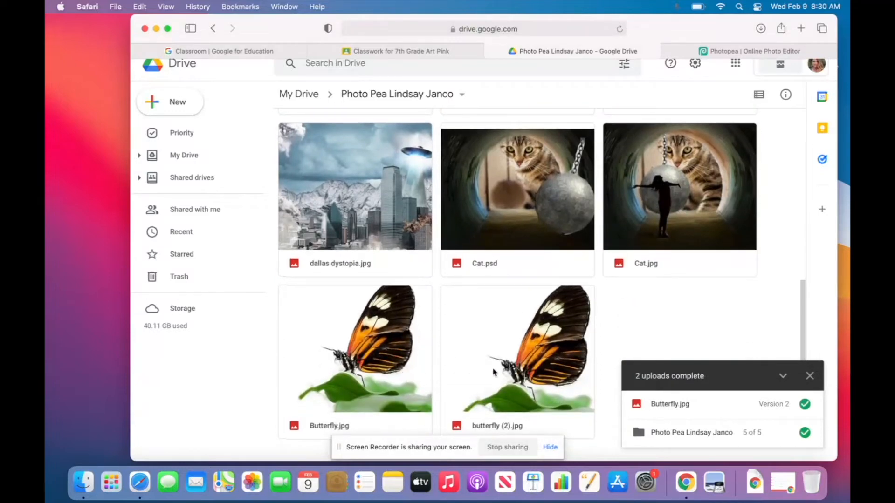
pyautogui.scroll(10, 486, 150)
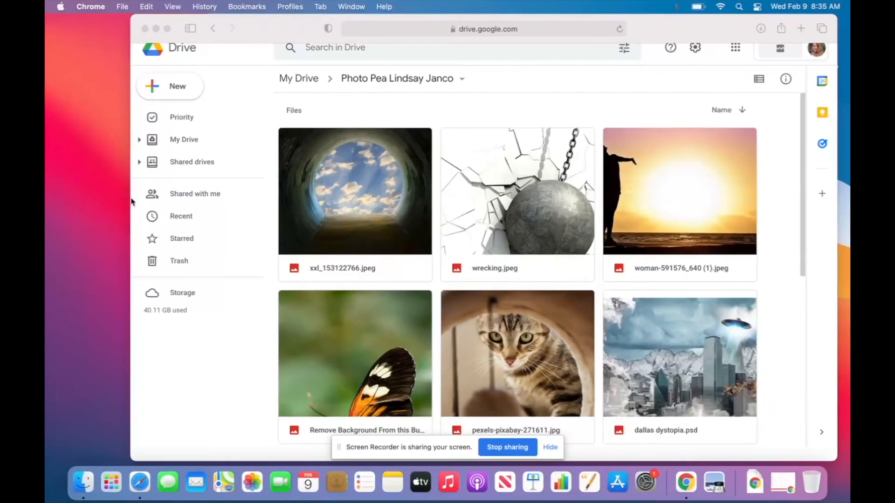
# Open a new Safari tab and enter 'photop' to reach the Photopea site.
pyautogui.moveTo(296, 28); pyautogui.dragTo(253, 32)
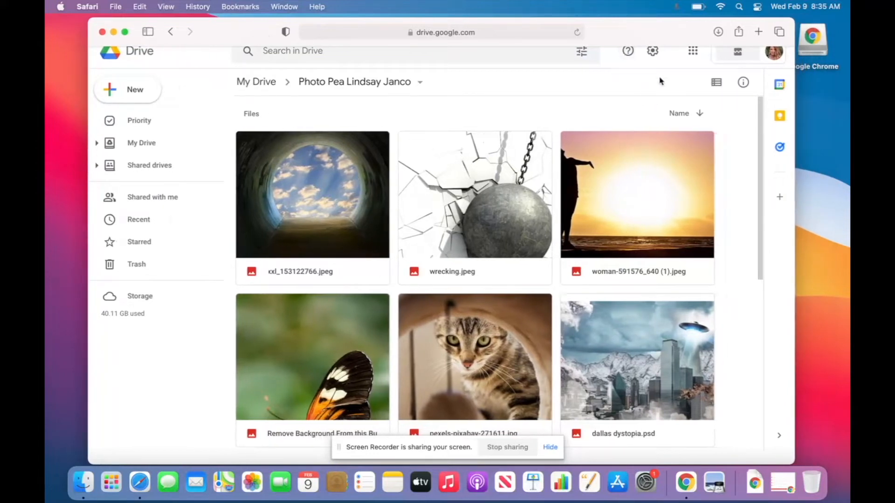
pyautogui.click(759, 33)
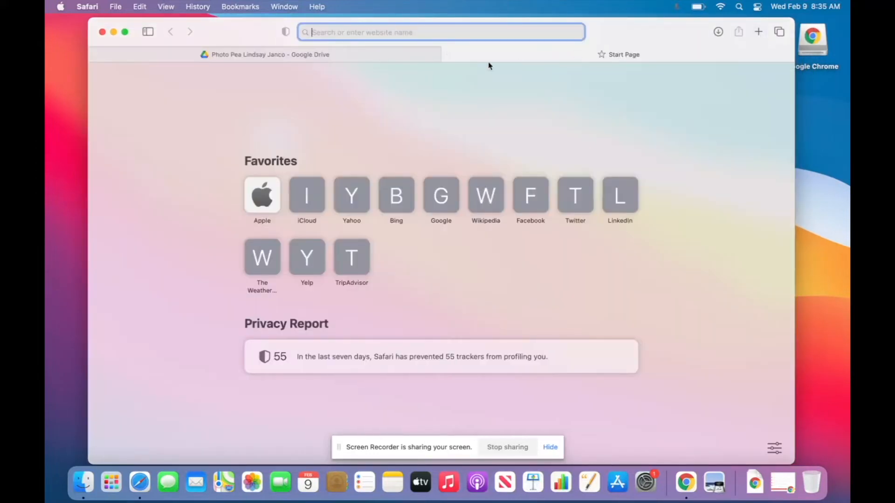
pyautogui.write('photop')
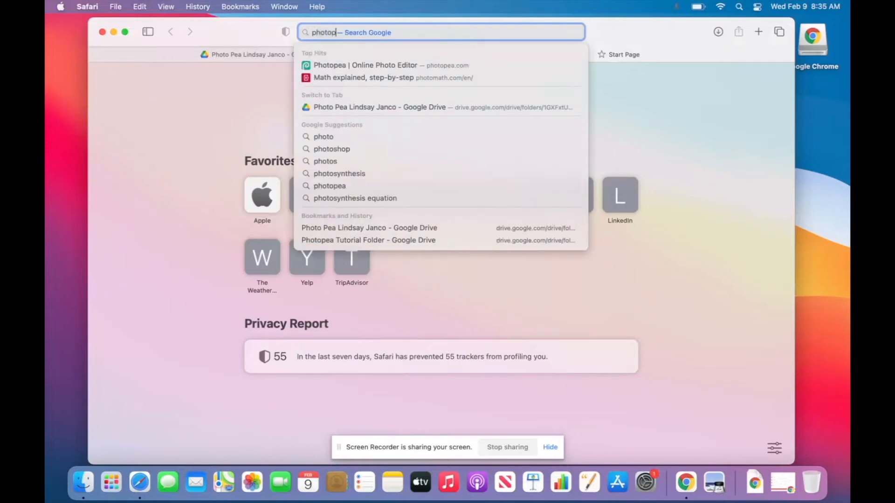
pyautogui.press('Return')
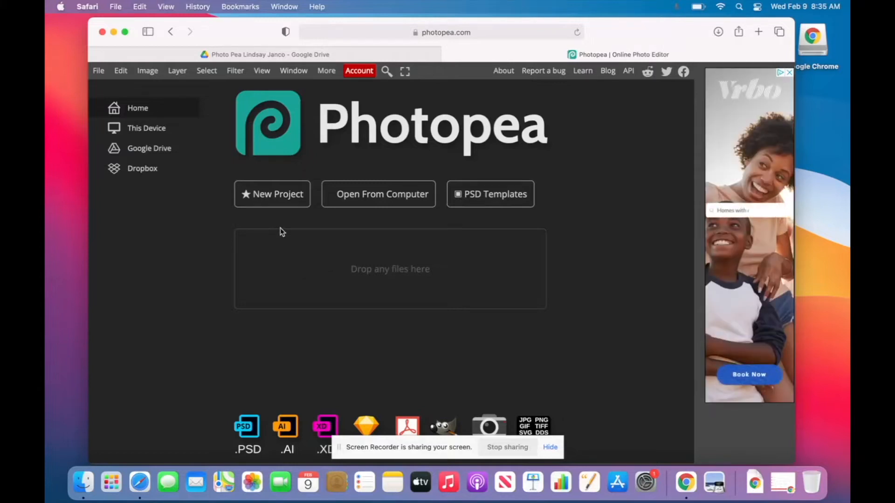
# Start a new Photopea project named Cat with inches as the size unit.
pyautogui.click(280, 199)
pyautogui.tripleClick(217, 124)
pyautogui.write('C')
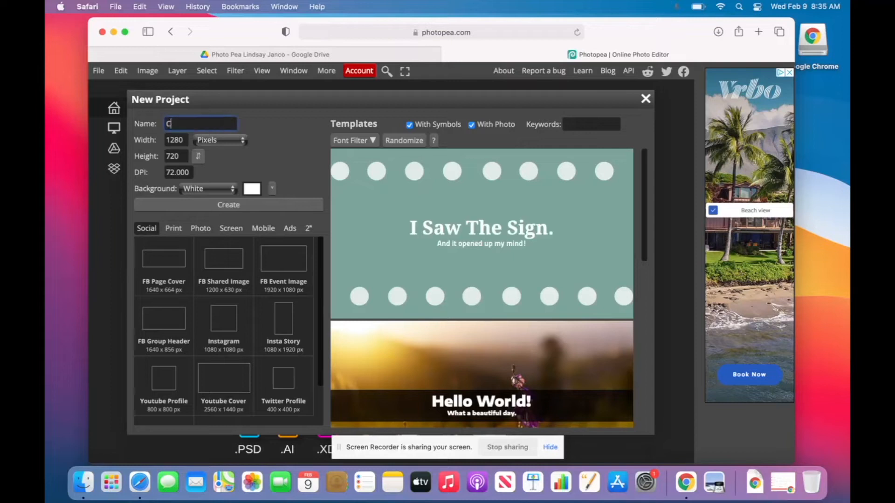
pyautogui.write('at')
pyautogui.click(228, 141)
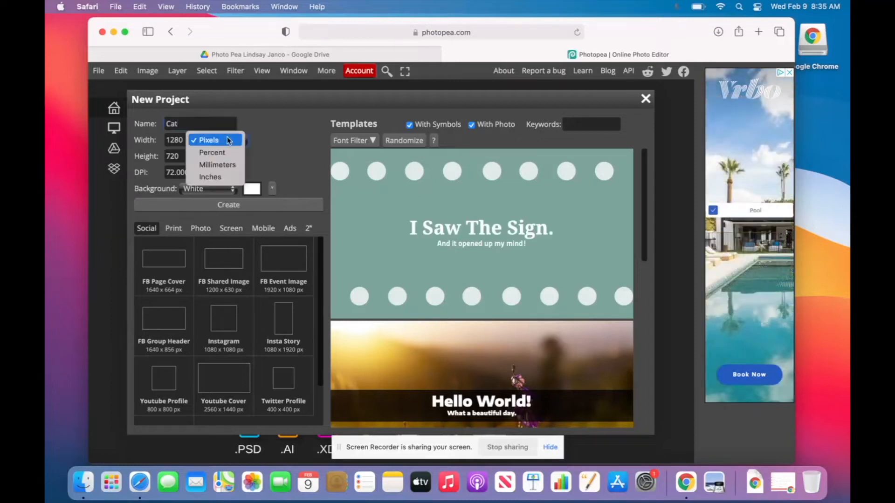
pyautogui.click(228, 140)
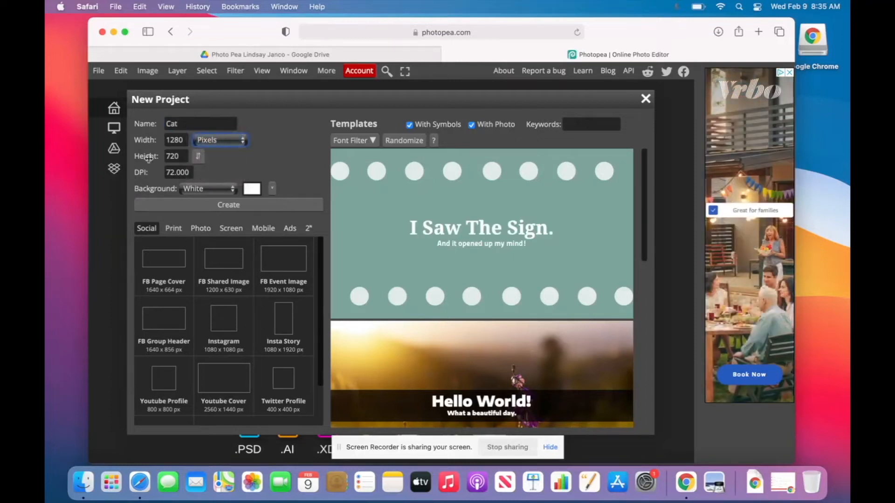
pyautogui.click(199, 158)
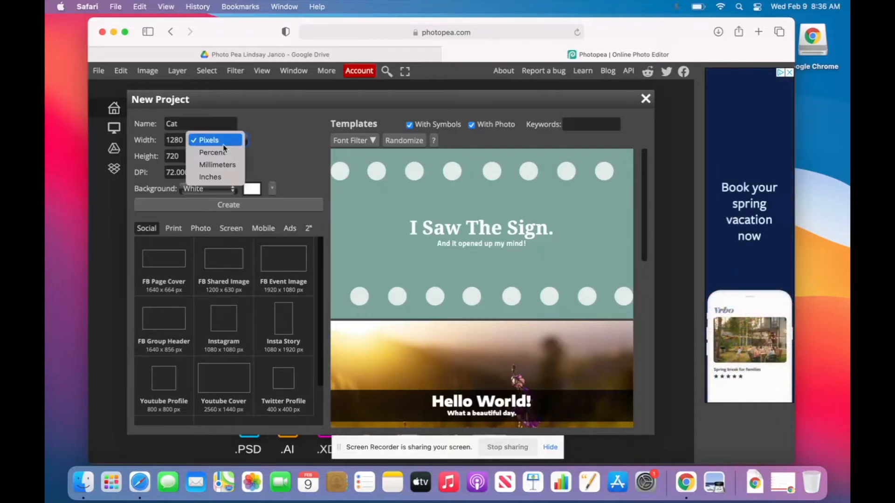
pyautogui.click(219, 177)
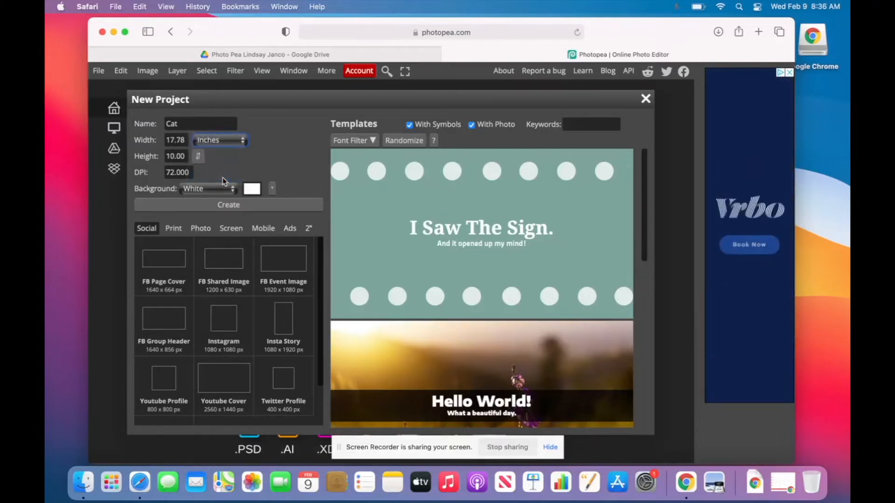
# Set the canvas to 11 × 9 inches and create the Cat document.
pyautogui.click(174, 140)
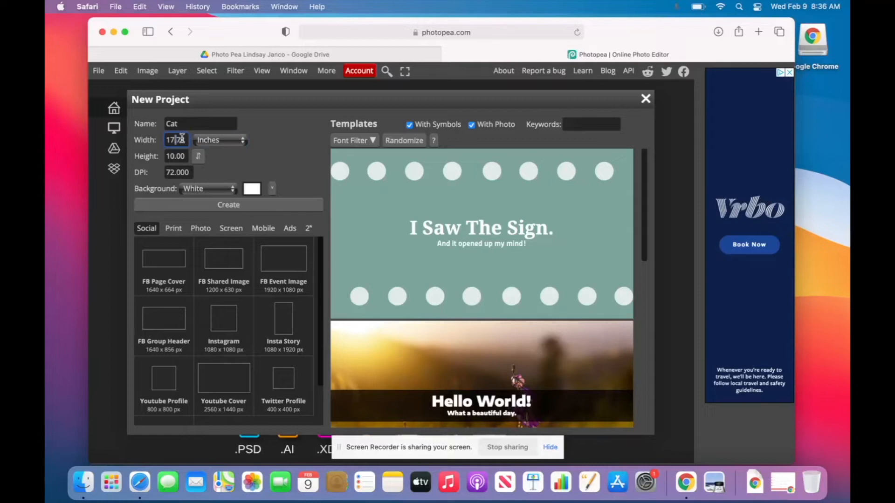
pyautogui.doubleClick(179, 138)
pyautogui.write('11')
pyautogui.doubleClick(173, 154)
pyautogui.write('9')
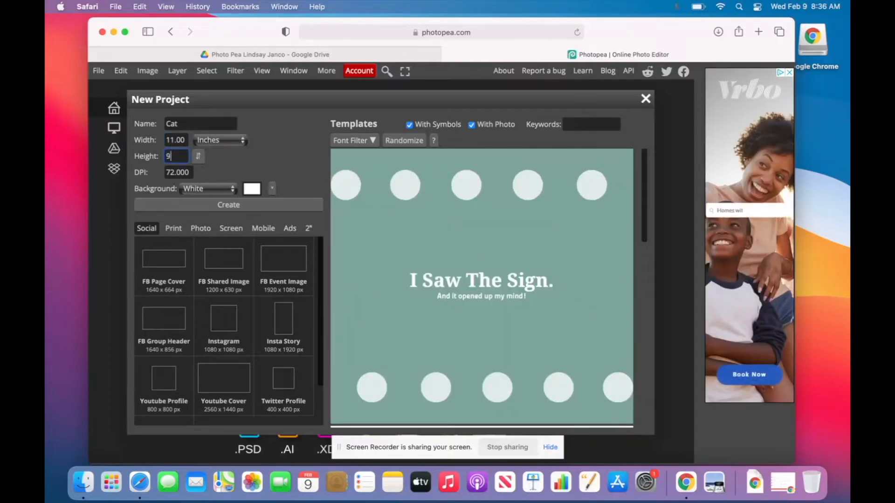
pyautogui.click(220, 160)
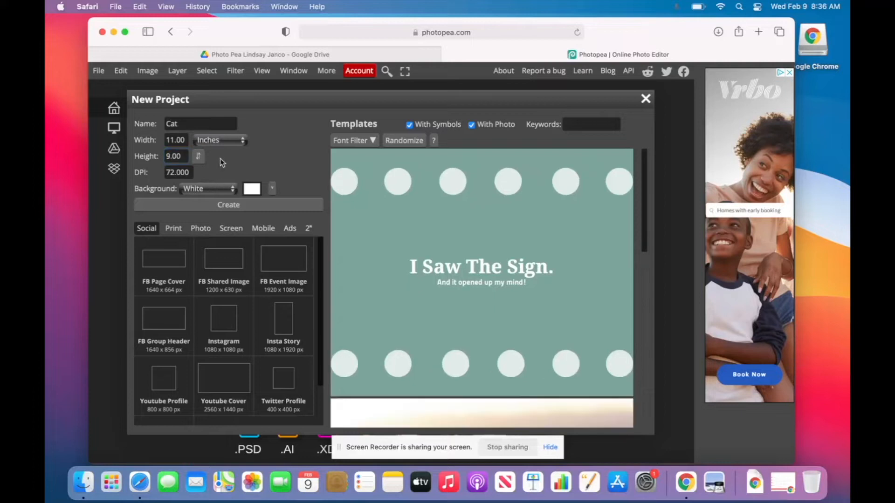
pyautogui.click(218, 205)
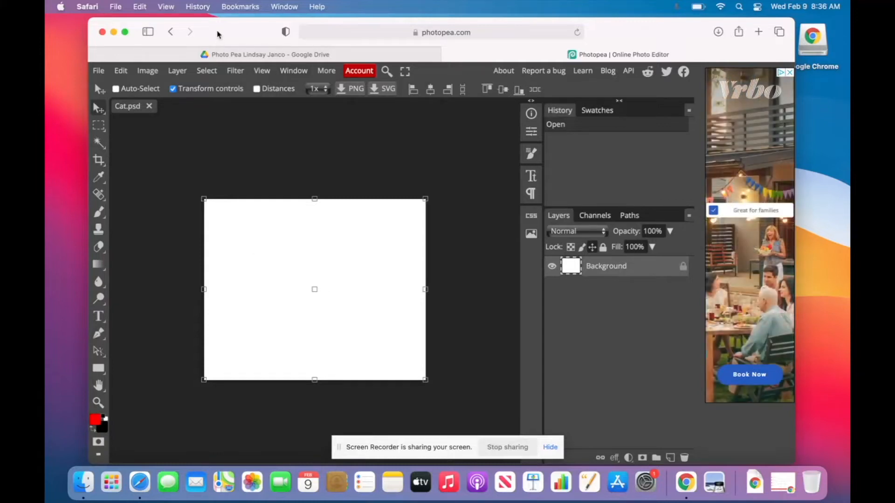
# Drag the tunnel photo xxl_153122766.jpeg from the Desktop project folder into the Cat document.
pyautogui.click(84, 488)
pyautogui.click(228, 160)
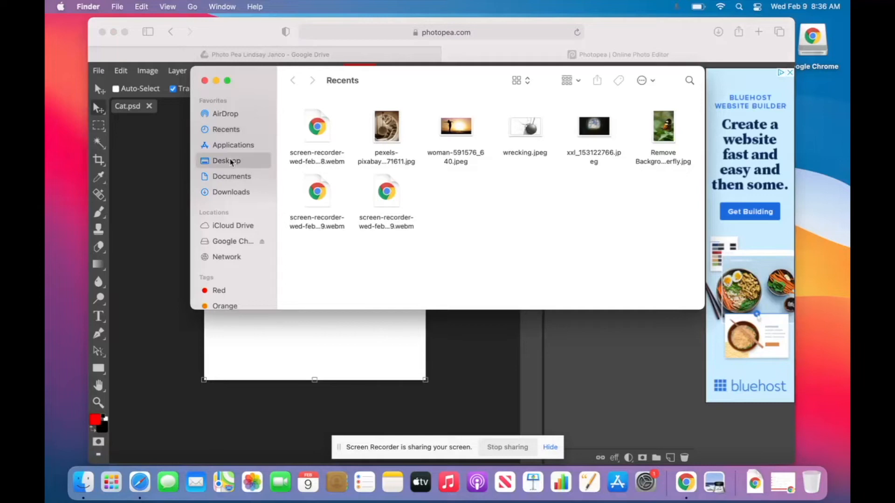
pyautogui.doubleClick(326, 122)
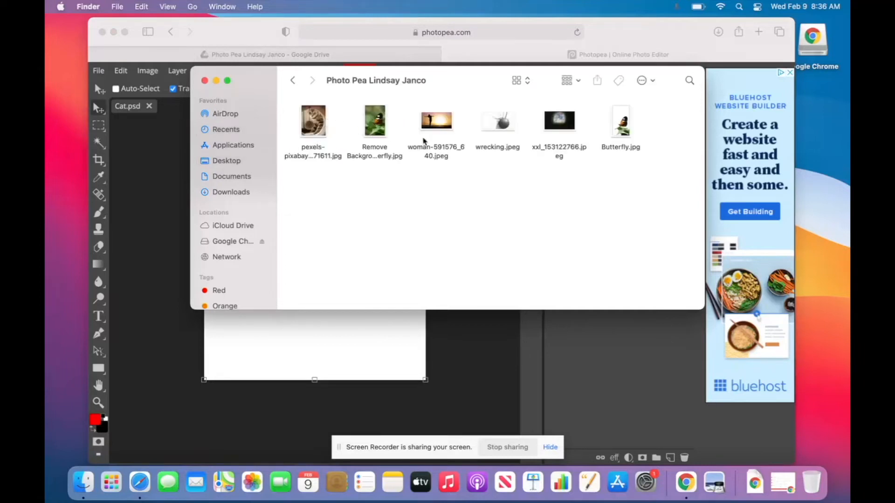
pyautogui.moveTo(506, 80); pyautogui.dragTo(314, 289)
pyautogui.moveTo(376, 343); pyautogui.dragTo(364, 233)
pyautogui.moveTo(283, 296); pyautogui.dragTo(524, 154)
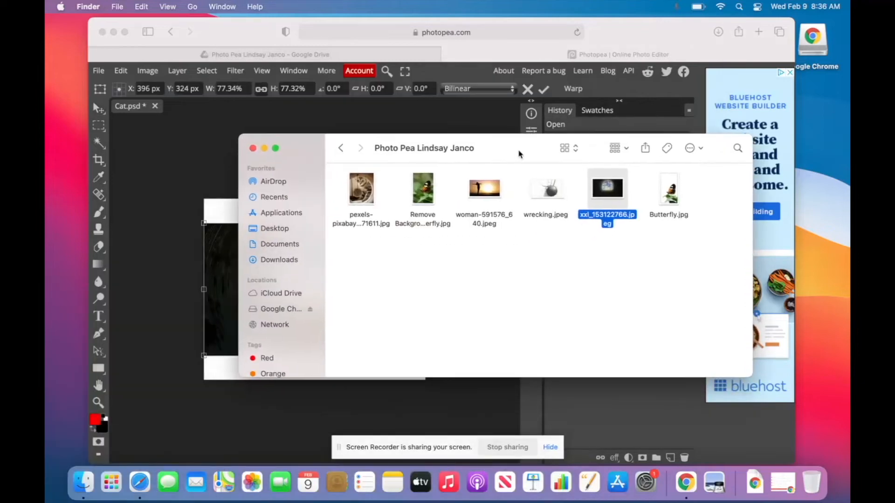
pyautogui.click(253, 148)
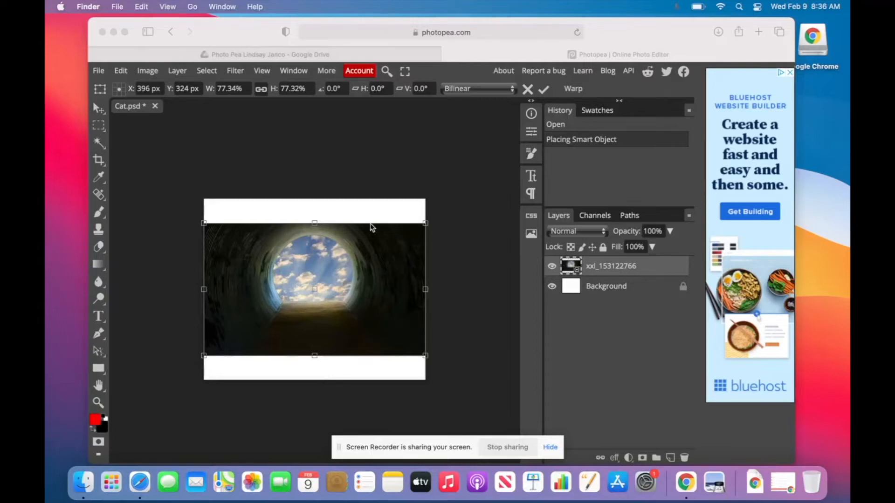
# Enlarge the tunnel photo proportionally to cover the canvas, centre it, and launch Magic Cut.
pyautogui.click(425, 225)
pyautogui.moveTo(425, 225); pyautogui.dragTo(497, 282)
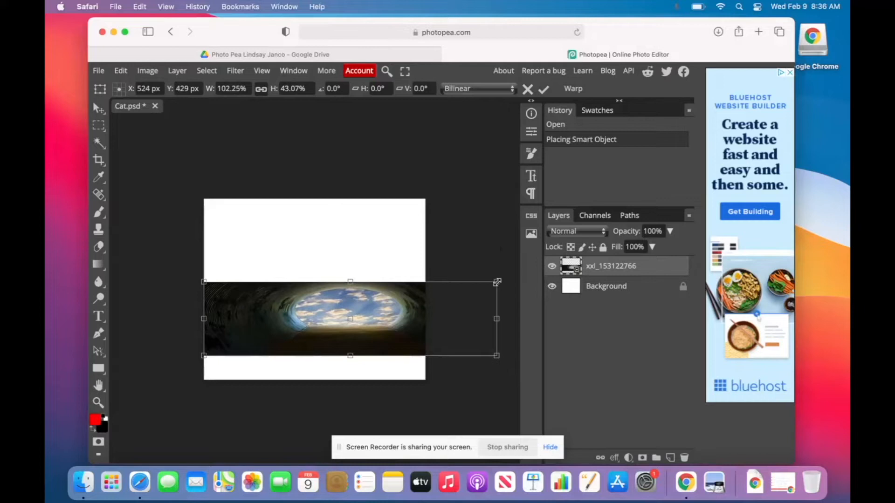
pyautogui.press('super+z')
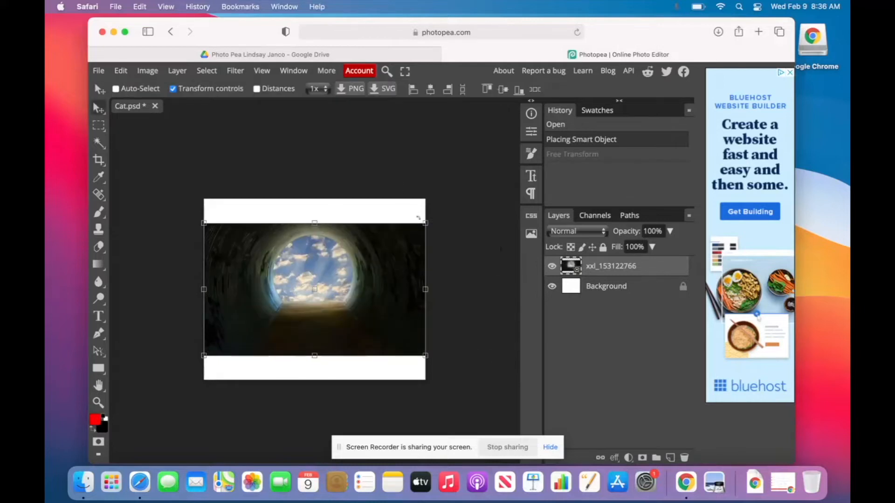
pyautogui.moveTo(424, 225); pyautogui.dragTo(511, 166)
pyautogui.moveTo(338, 255); pyautogui.dragTo(319, 251)
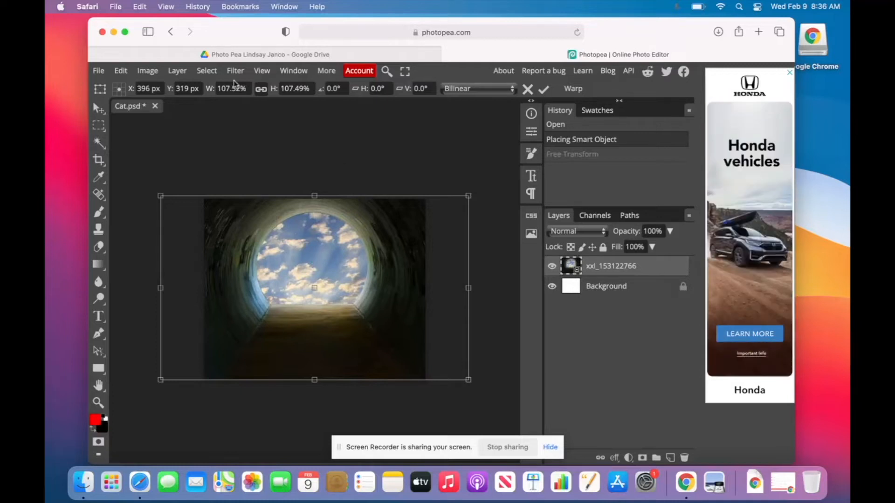
pyautogui.click(210, 76)
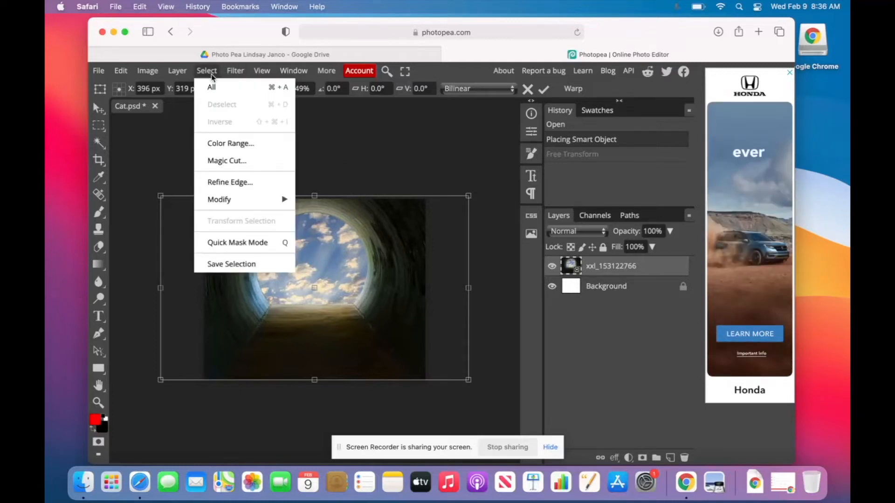
pyautogui.click(227, 161)
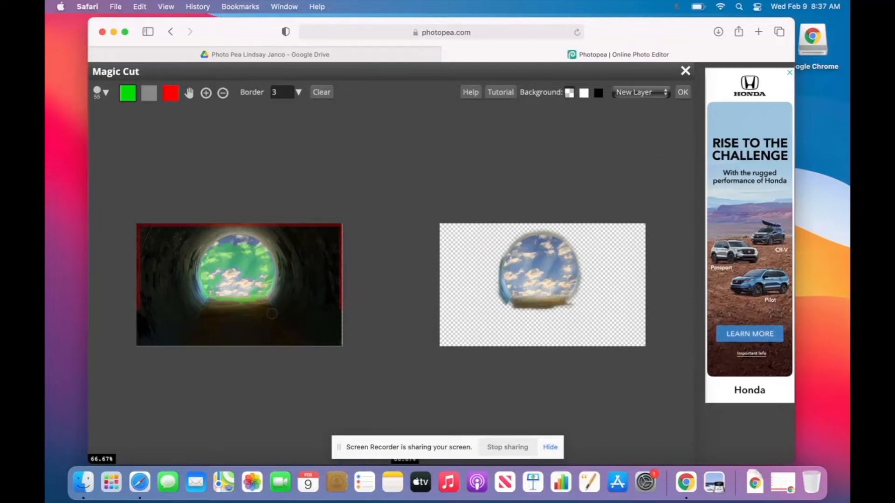
# Erase the stray keep and remove marks around the opening with the undecided brush.
pyautogui.click(149, 94)
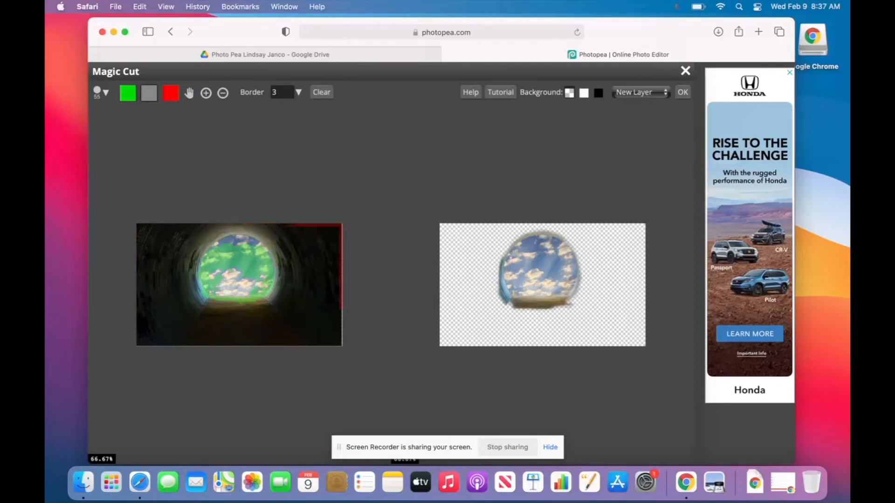
pyautogui.moveTo(335, 228); pyautogui.dragTo(303, 229)
pyautogui.moveTo(334, 324); pyautogui.dragTo(337, 262)
pyautogui.moveTo(227, 264)
pyautogui.mouseDown()
pyautogui.moveTo(253, 265)
pyautogui.moveTo(212, 280)
pyautogui.mouseUp()
pyautogui.moveTo(232, 248); pyautogui.dragTo(232, 274)
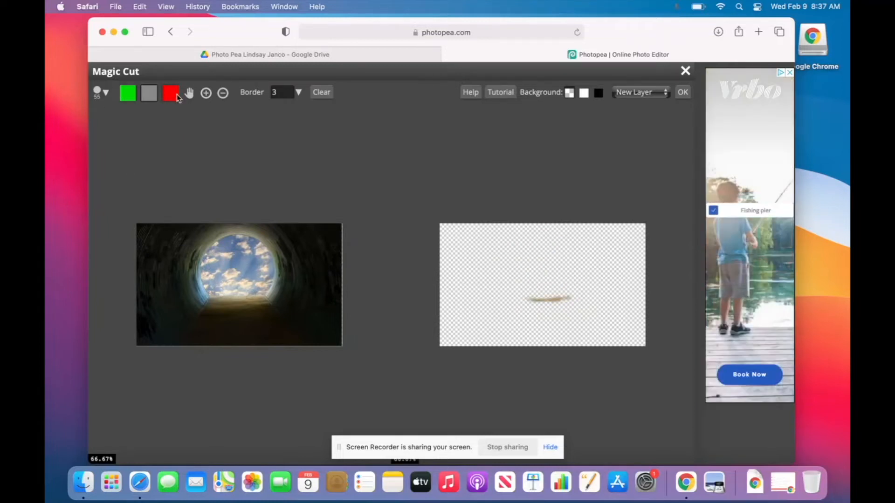
# Mark the sky for removal and the tunnel walls and floor to keep, then apply the cut-out.
pyautogui.moveTo(222, 252); pyautogui.dragTo(247, 276)
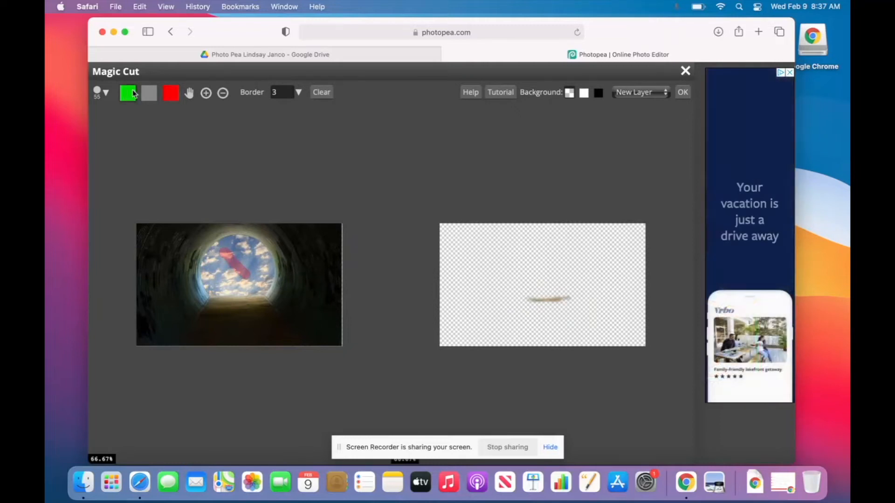
pyautogui.moveTo(169, 239); pyautogui.dragTo(169, 291)
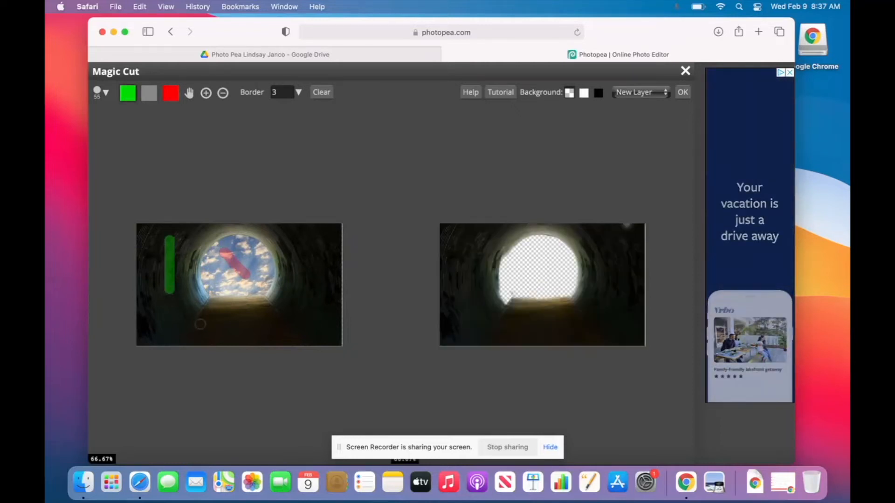
pyautogui.moveTo(198, 324); pyautogui.dragTo(244, 324)
pyautogui.moveTo(308, 248); pyautogui.dragTo(308, 281)
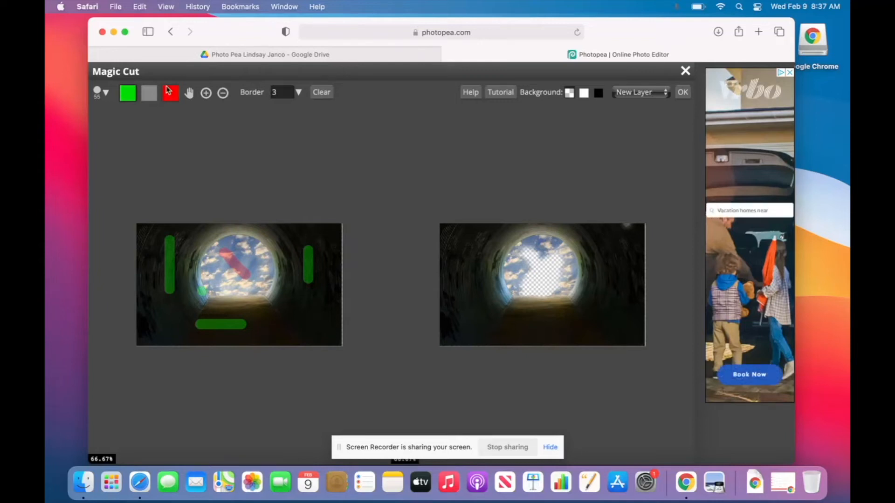
pyautogui.click(213, 269)
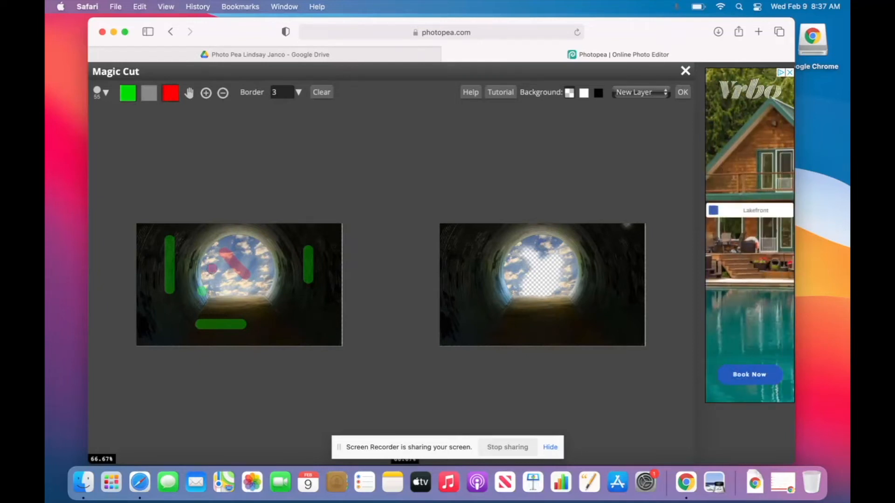
pyautogui.click(227, 288)
pyautogui.moveTo(212, 288)
pyautogui.mouseDown()
pyautogui.moveTo(209, 274)
pyautogui.moveTo(235, 249)
pyautogui.moveTo(251, 257)
pyautogui.mouseUp()
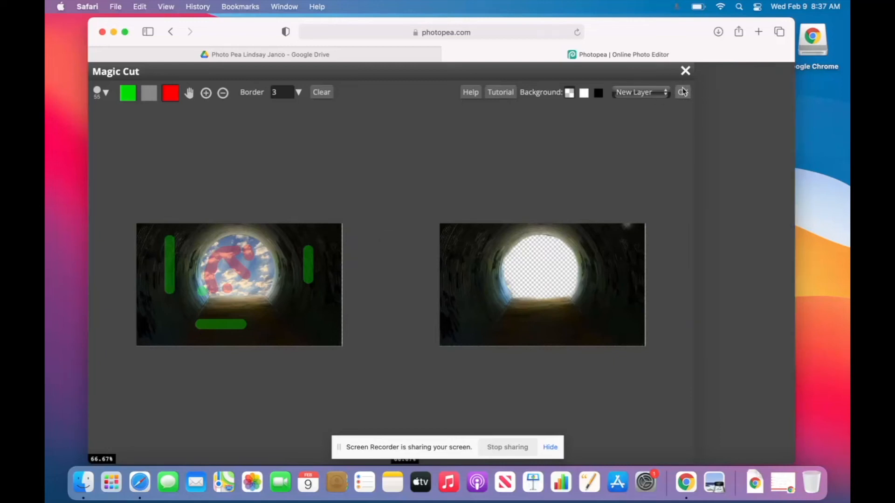
pyautogui.click(682, 92)
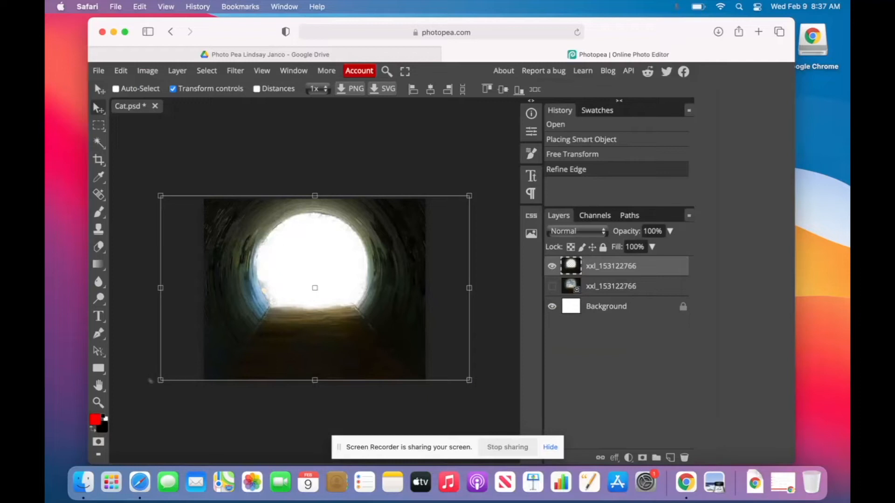
# Place the pexels cat photo and move its layer beneath the cut-out tunnel layer.
pyautogui.click(83, 483)
pyautogui.moveTo(386, 126); pyautogui.dragTo(341, 349)
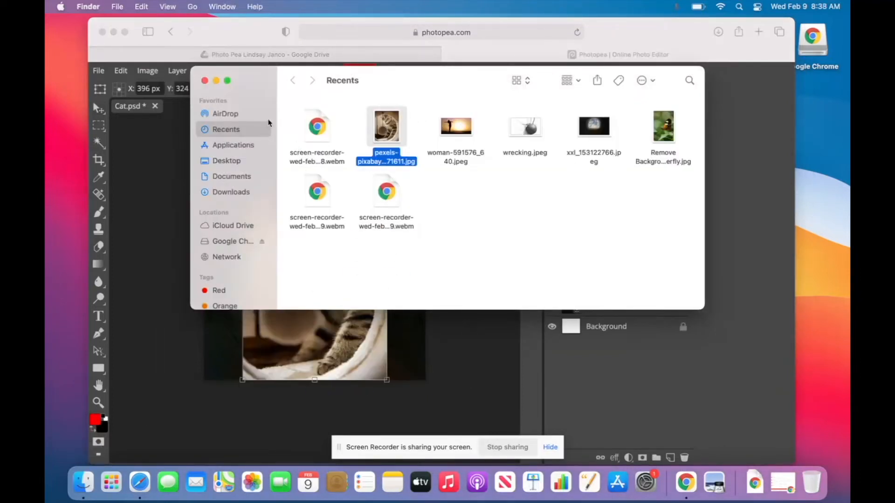
pyautogui.click(205, 81)
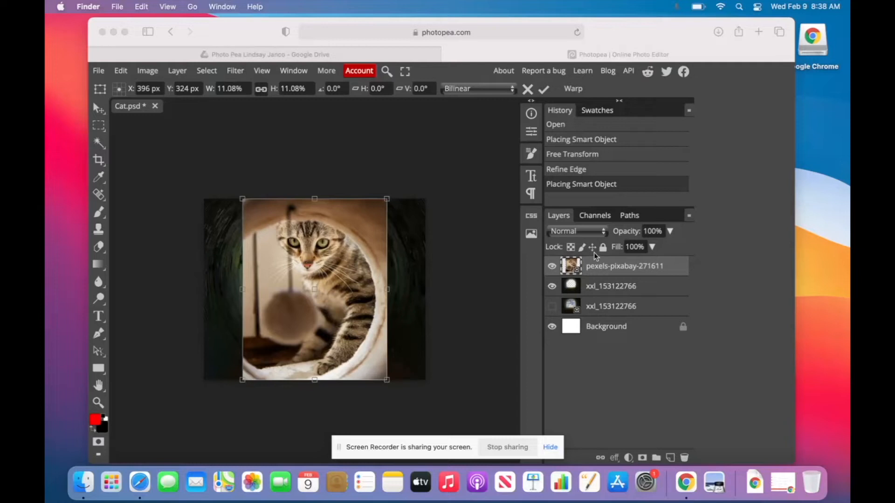
pyautogui.click(605, 269)
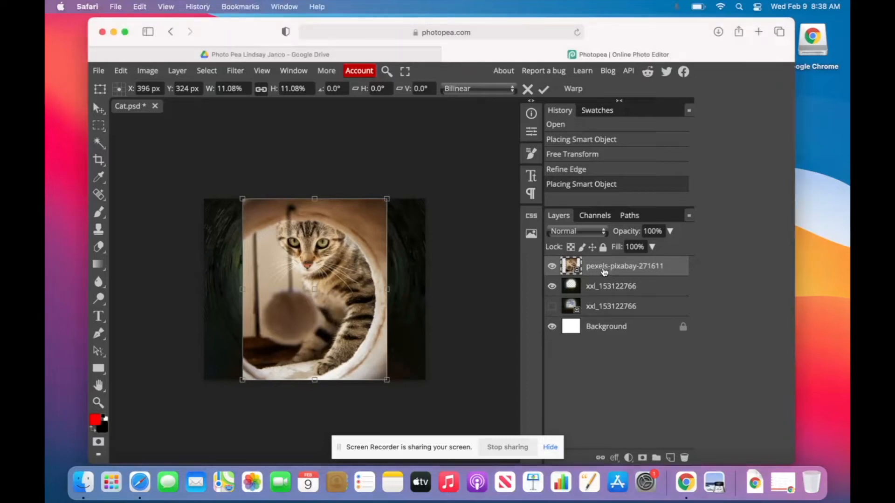
pyautogui.moveTo(605, 272); pyautogui.dragTo(606, 294)
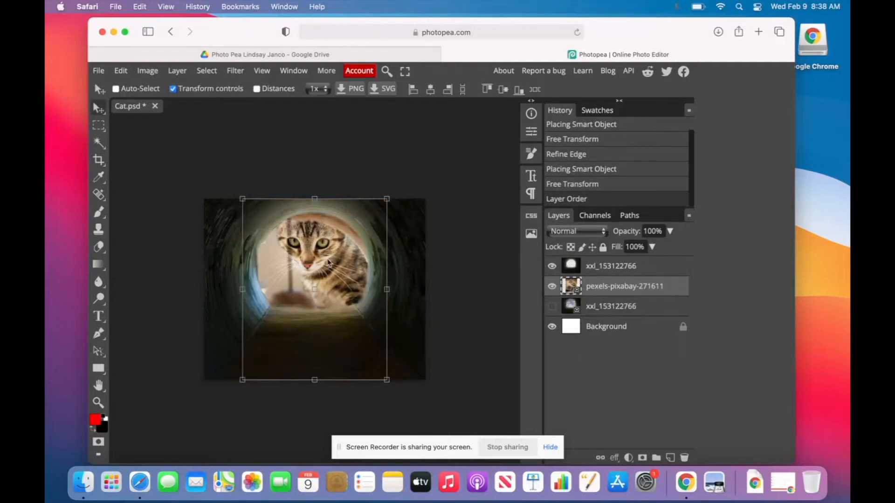
# Scale the cat down and position it so its face fills the tunnel opening, then commit.
pyautogui.moveTo(331, 249); pyautogui.dragTo(332, 238)
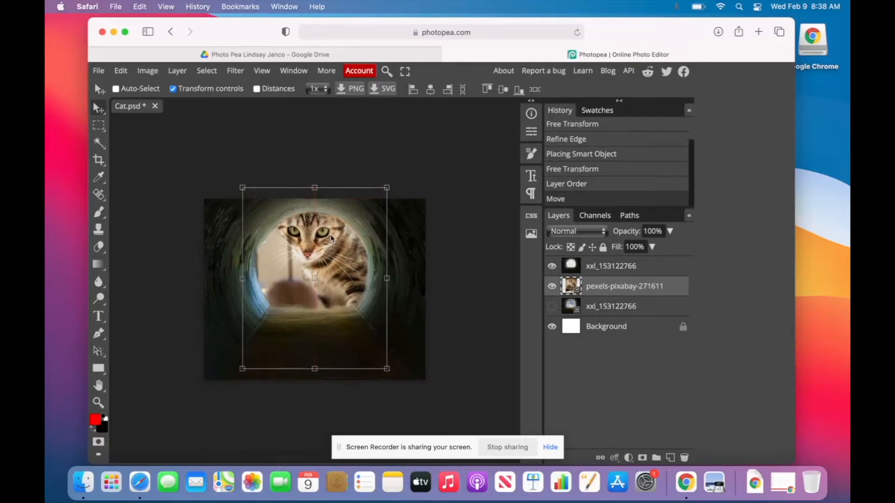
pyautogui.moveTo(241, 368); pyautogui.dragTo(252, 351)
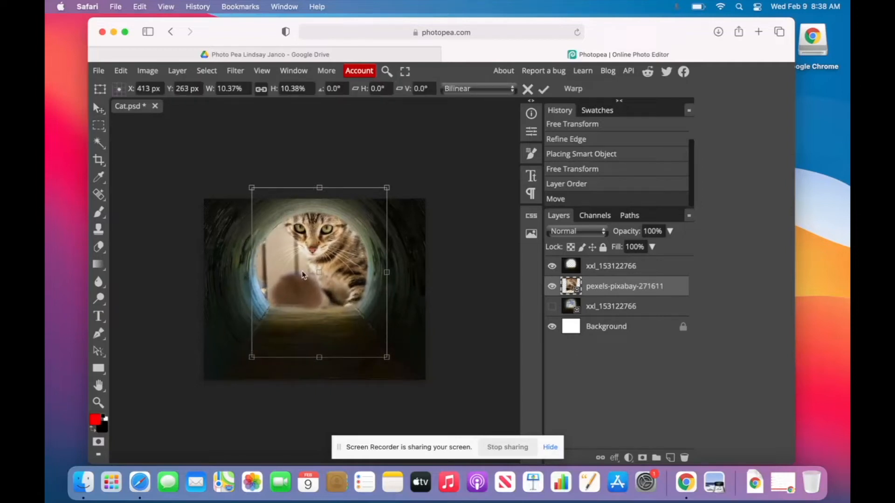
pyautogui.moveTo(302, 275); pyautogui.dragTo(300, 278)
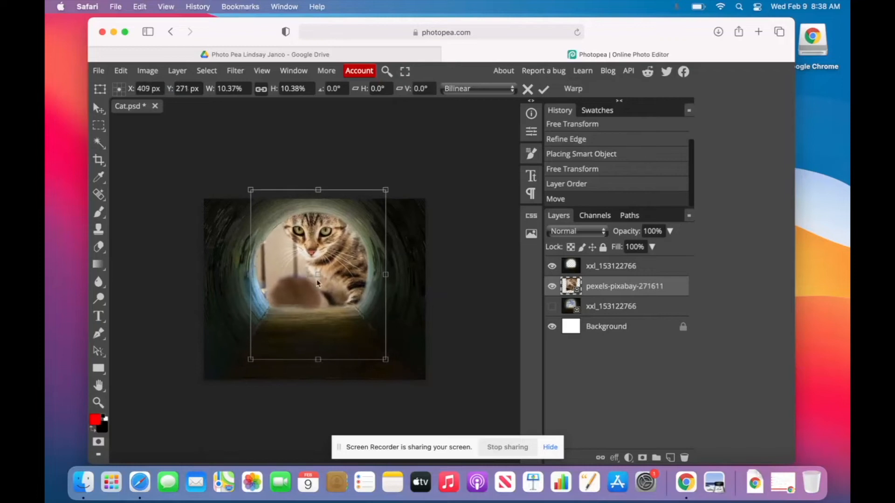
pyautogui.moveTo(385, 359); pyautogui.dragTo(378, 349)
pyautogui.moveTo(335, 256); pyautogui.dragTo(336, 255)
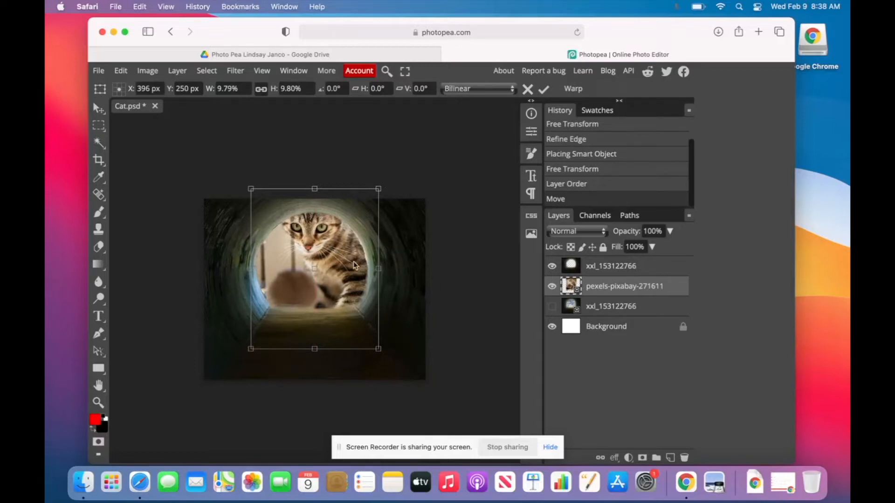
pyautogui.click(99, 108)
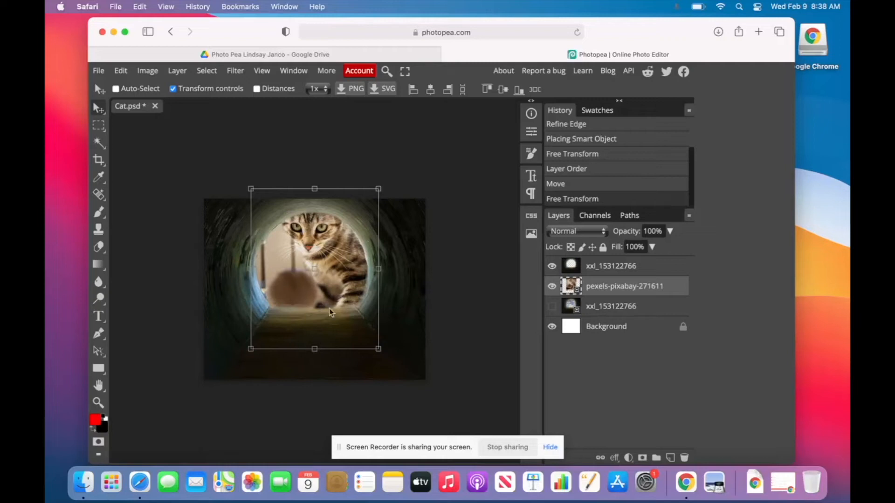
# Place the wrecking ball image as a 'wrecking' layer, move it to the top of the stack, and shift it up-left.
pyautogui.click(84, 482)
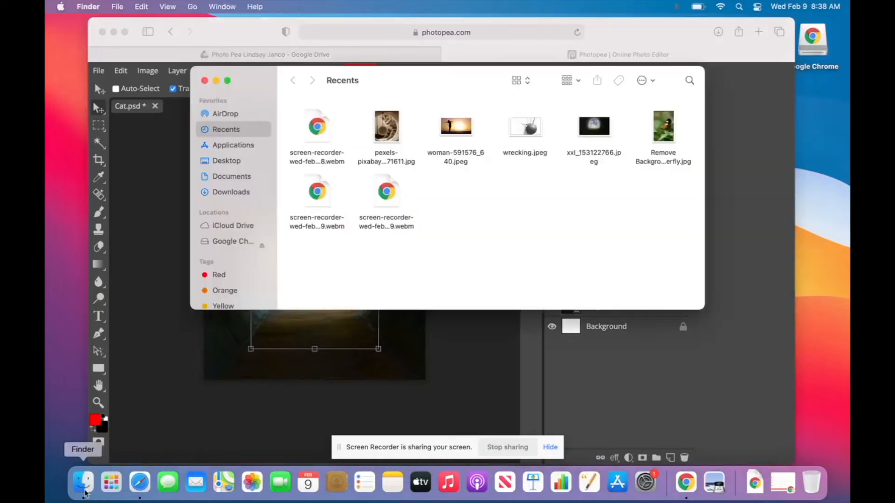
pyautogui.moveTo(520, 124); pyautogui.dragTo(376, 354)
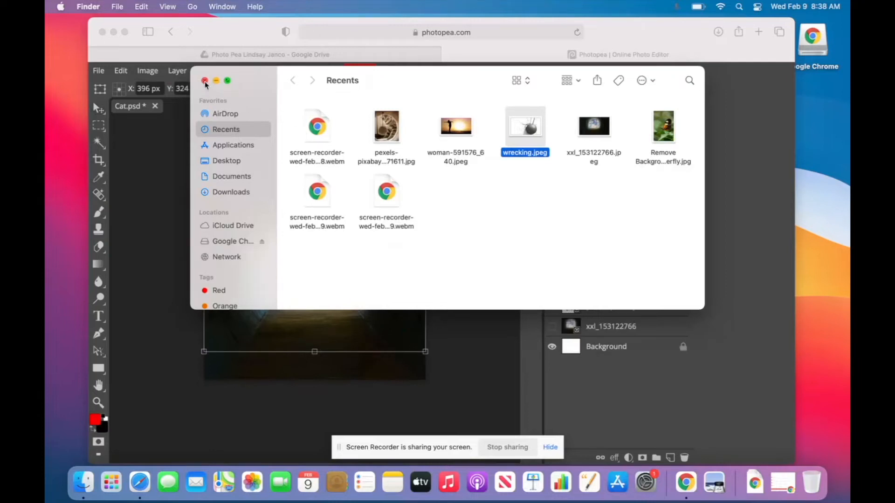
pyautogui.click(204, 81)
pyautogui.click(329, 274)
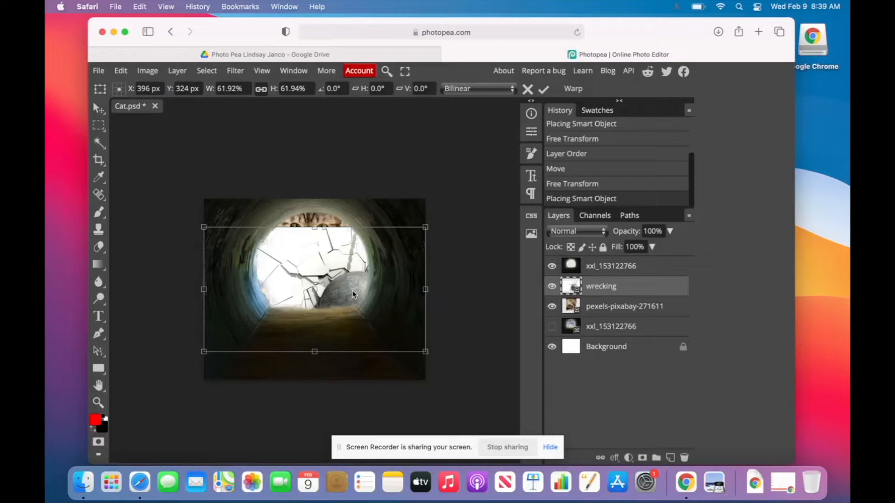
pyautogui.click(594, 288)
pyautogui.moveTo(597, 291); pyautogui.dragTo(593, 262)
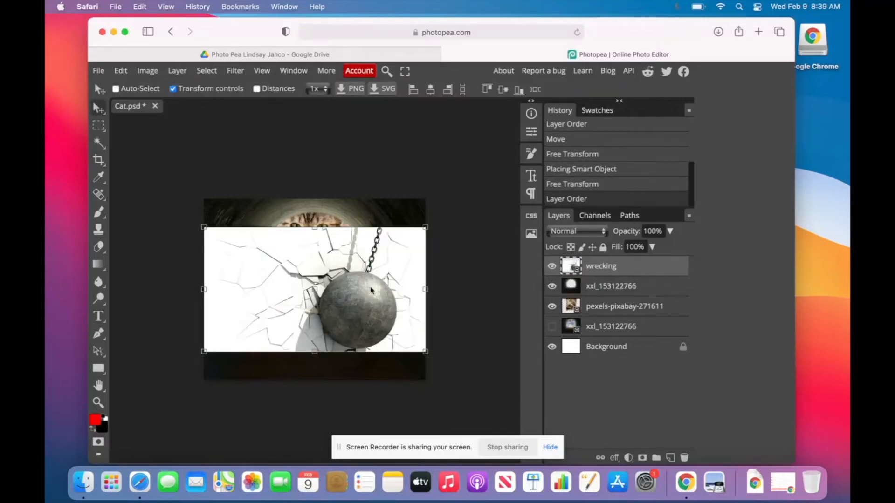
pyautogui.moveTo(378, 296); pyautogui.dragTo(374, 284)
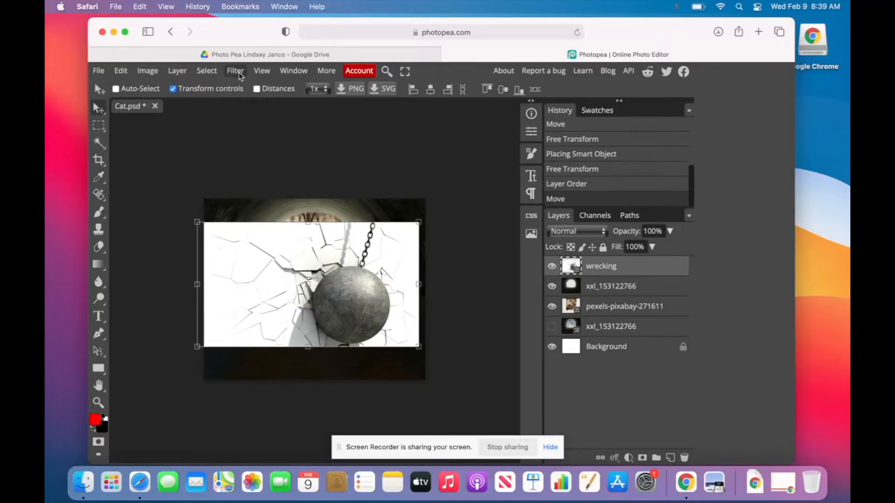
pyautogui.click(208, 72)
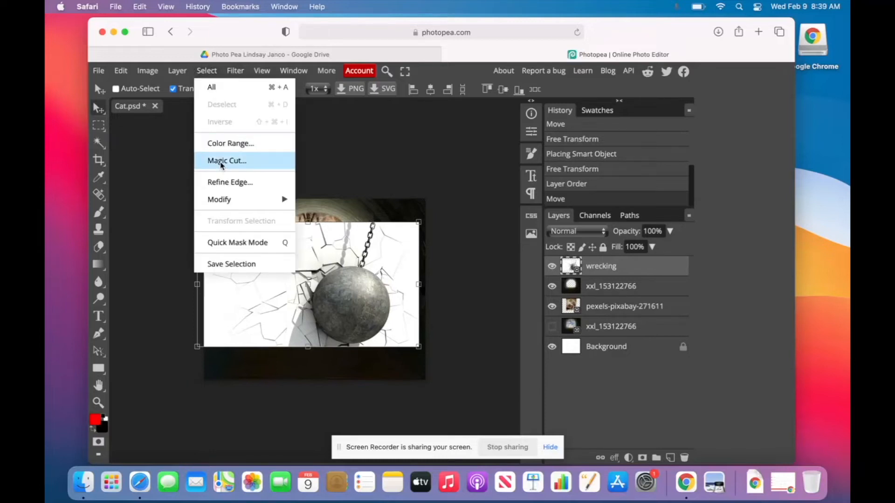
# Magic Cut the wrecking ball, marking white background for removal and the chain to keep, then apply.
pyautogui.click(221, 163)
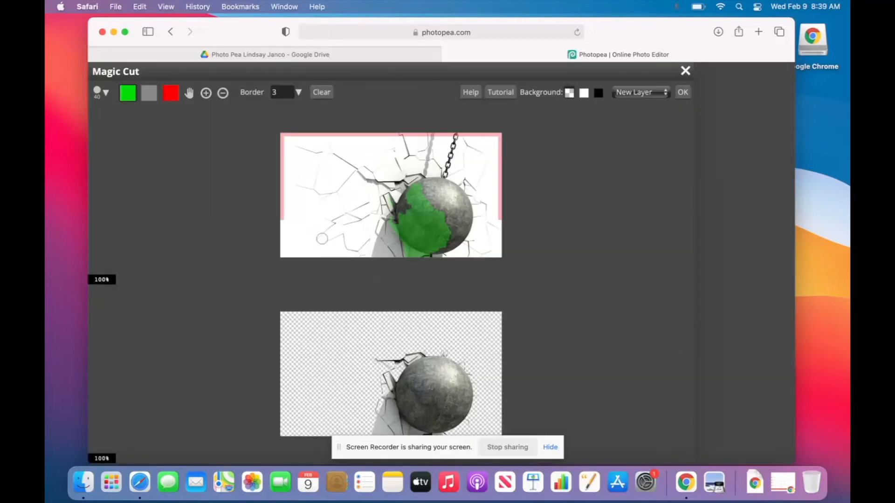
pyautogui.click(169, 96)
pyautogui.moveTo(380, 252)
pyautogui.mouseDown()
pyautogui.moveTo(377, 217)
pyautogui.moveTo(403, 254)
pyautogui.mouseUp()
pyautogui.moveTo(391, 173)
pyautogui.mouseDown()
pyautogui.moveTo(380, 186)
pyautogui.moveTo(429, 148)
pyautogui.moveTo(425, 159)
pyautogui.mouseUp()
pyautogui.moveTo(390, 194); pyautogui.dragTo(388, 211)
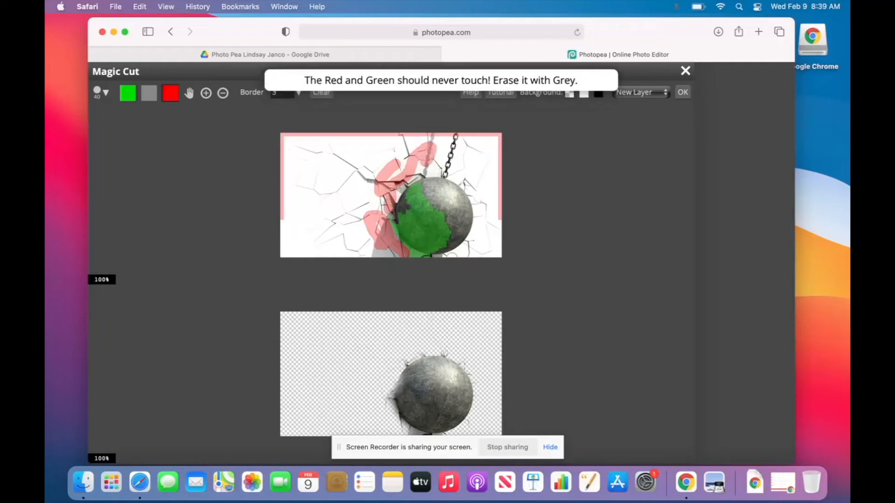
pyautogui.moveTo(461, 254)
pyautogui.mouseDown()
pyautogui.moveTo(484, 229)
pyautogui.moveTo(468, 182)
pyautogui.mouseUp()
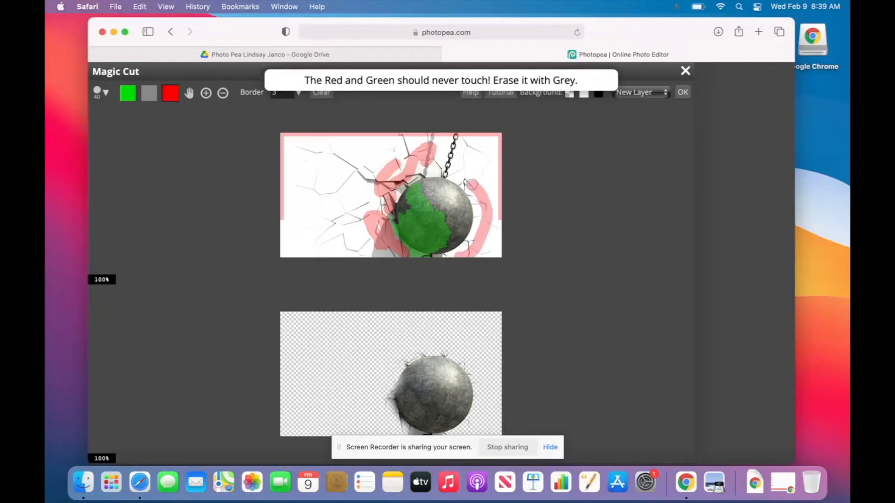
pyautogui.click(128, 96)
pyautogui.moveTo(448, 175); pyautogui.dragTo(455, 144)
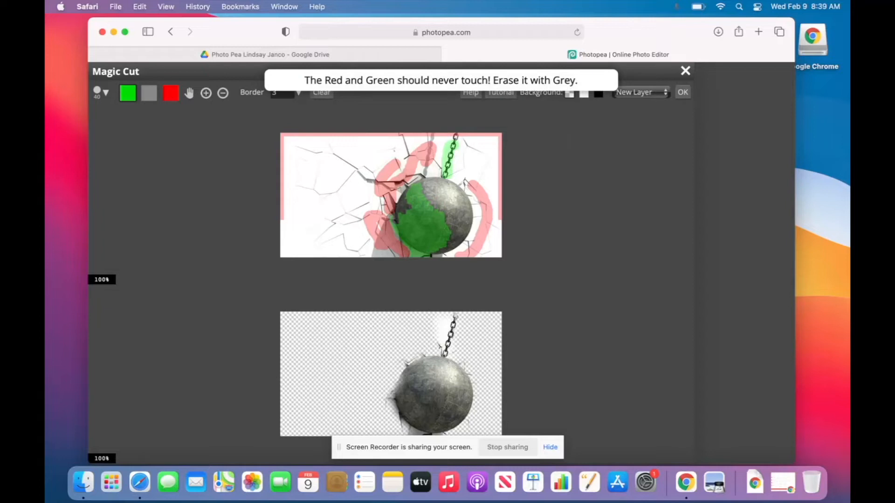
pyautogui.click(683, 92)
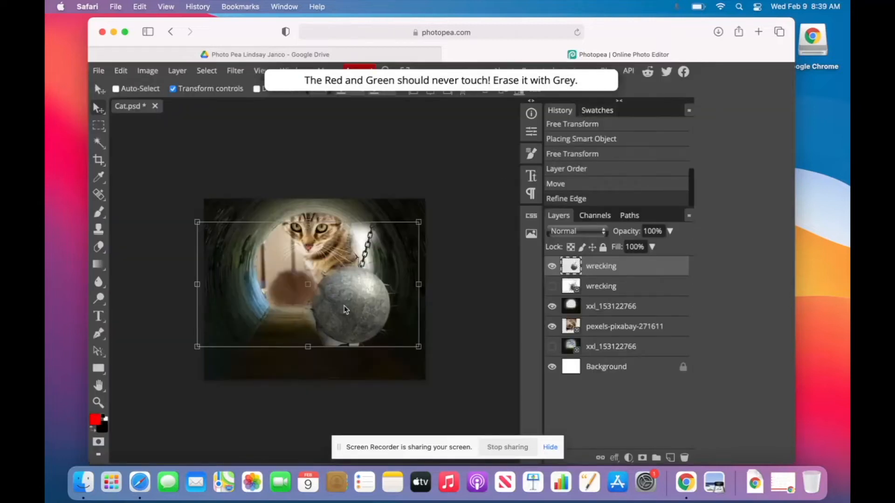
# Drag the wrecking ball about 22 px right and 23 px down.
pyautogui.moveTo(350, 304)
pyautogui.mouseDown()
pyautogui.moveTo(386, 319)
pyautogui.moveTo(361, 315)
pyautogui.mouseUp()
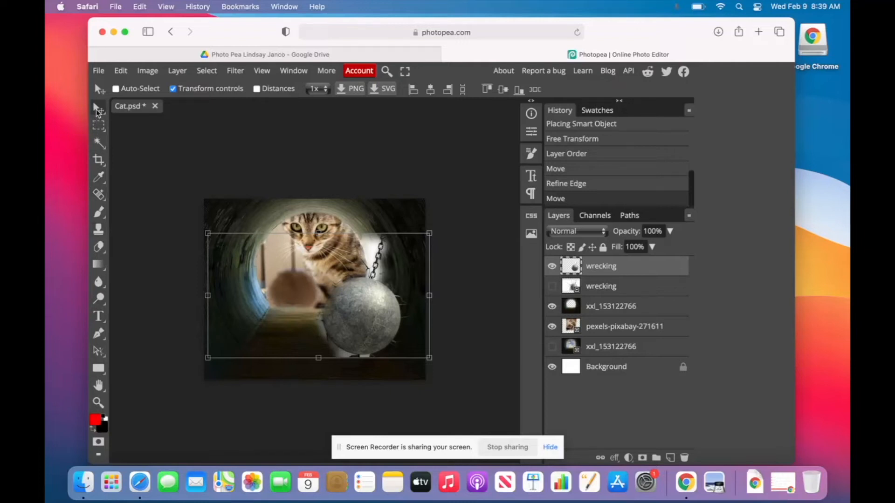
# With the Eraser, undo a stray stroke on the chain, then zoom in and erase haze beside the cat's back.
pyautogui.click(99, 248)
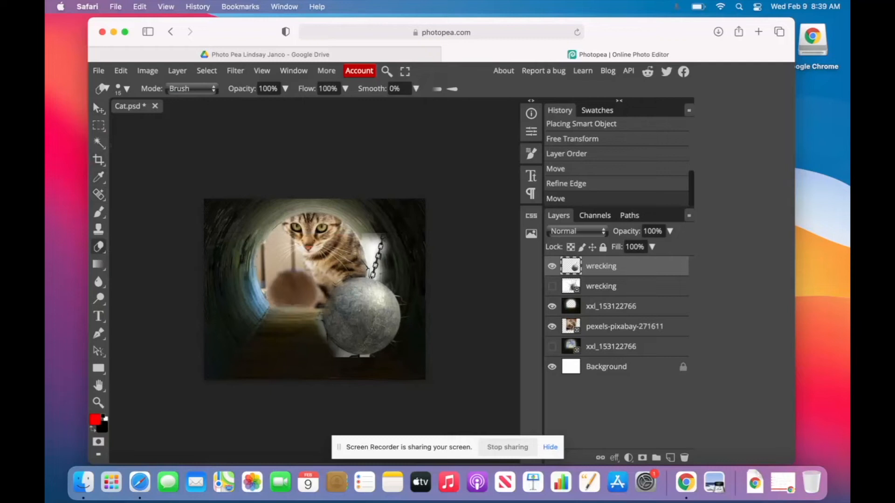
pyautogui.moveTo(380, 235)
pyautogui.mouseDown()
pyautogui.moveTo(375, 254)
pyautogui.moveTo(368, 246)
pyautogui.mouseUp()
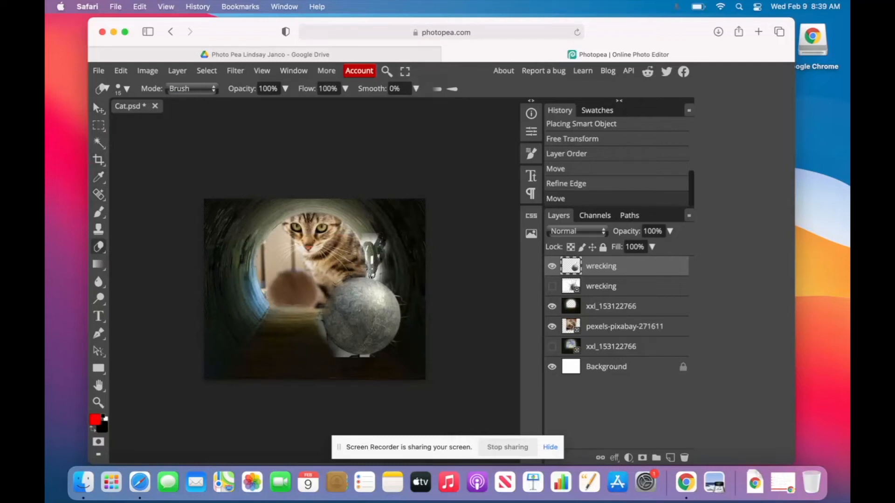
pyautogui.press('super+z')
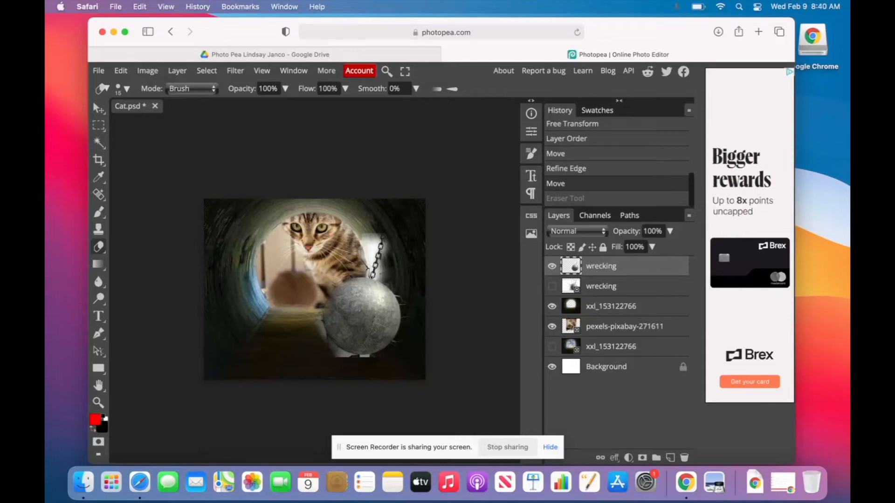
pyautogui.press('super+plus')
pyautogui.press('super+plus')
pyautogui.press('super+plus')
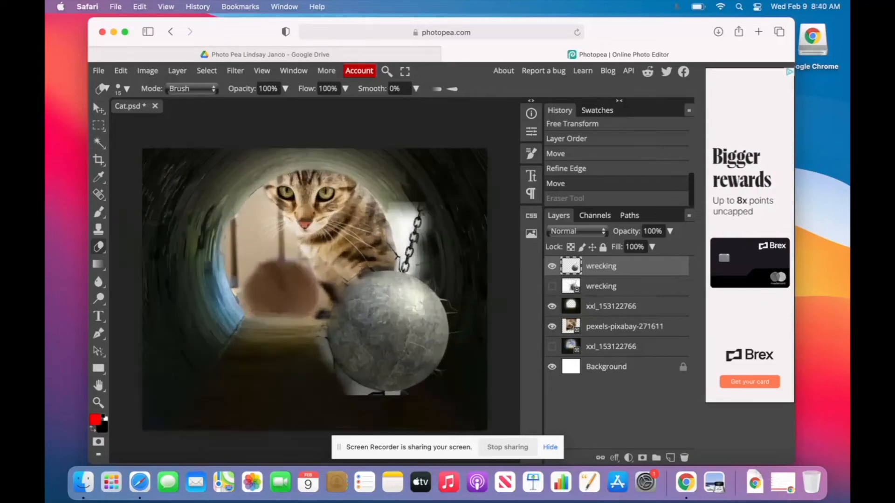
pyautogui.scroll(-1, 358, 294)
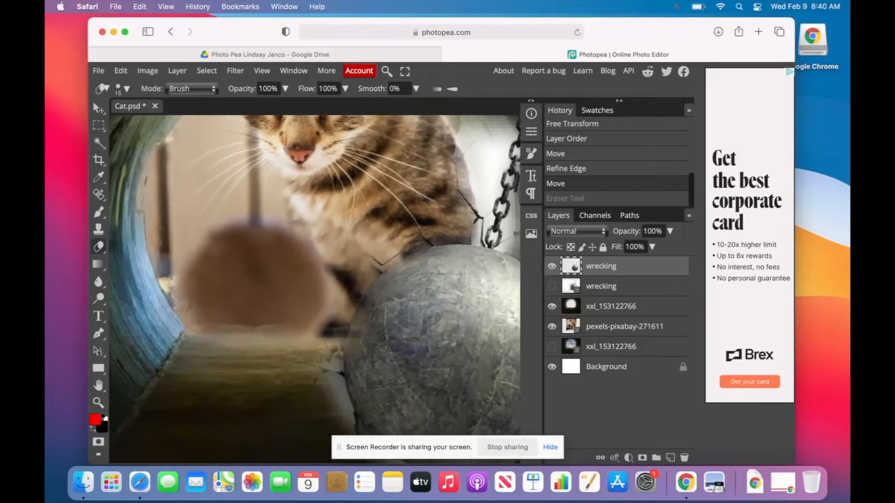
pyautogui.hscroll(4, 358, 294)
pyautogui.scroll(1, 358, 294)
pyautogui.hscroll(1, 358, 295)
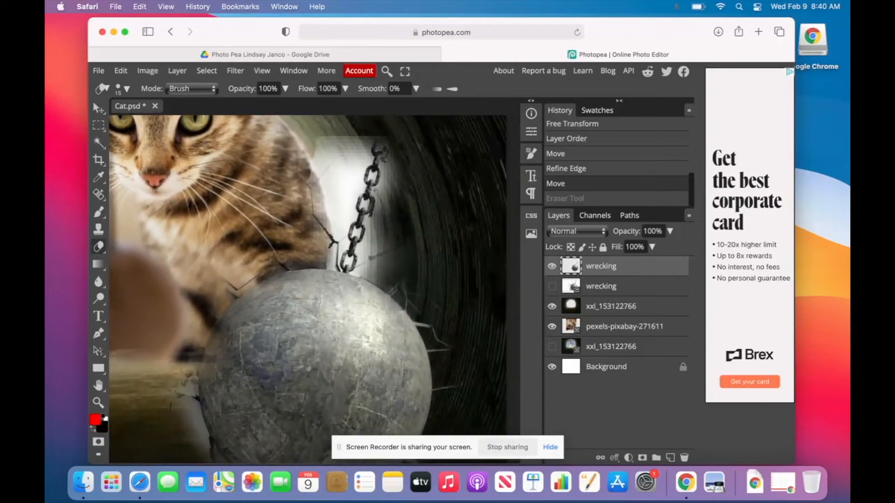
pyautogui.moveTo(315, 152)
pyautogui.mouseDown()
pyautogui.moveTo(331, 208)
pyautogui.moveTo(339, 140)
pyautogui.moveTo(357, 160)
pyautogui.moveTo(367, 130)
pyautogui.moveTo(347, 180)
pyautogui.mouseUp()
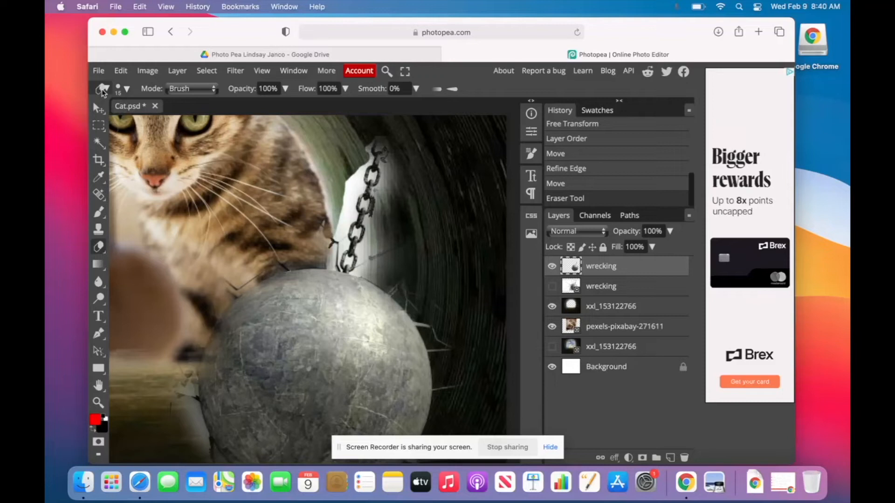
# Set the eraser to 59 px at 52% hardness and erase the white left of the chain.
pyautogui.click(126, 89)
pyautogui.moveTo(204, 118); pyautogui.dragTo(213, 120)
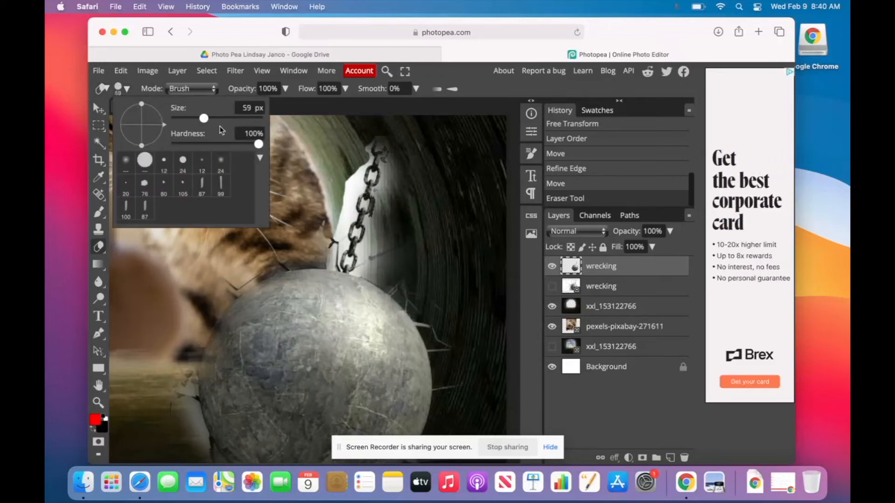
pyautogui.moveTo(238, 148); pyautogui.dragTo(236, 147)
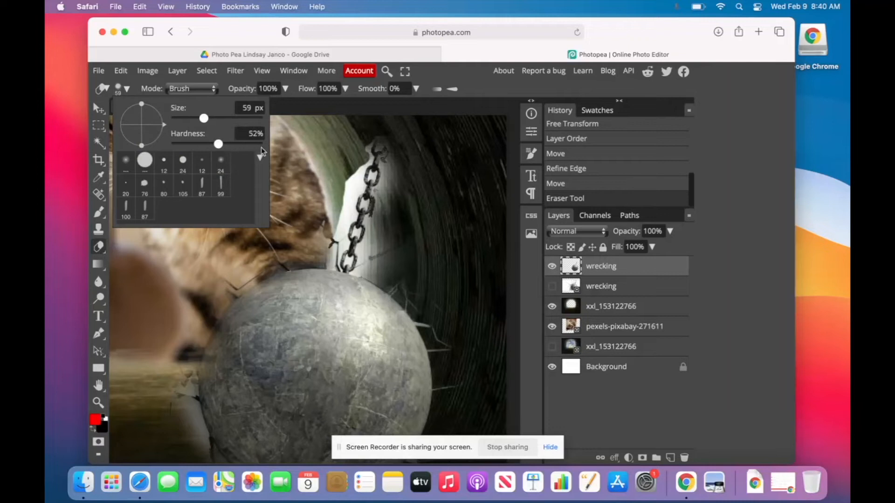
pyautogui.moveTo(339, 188)
pyautogui.mouseDown()
pyautogui.moveTo(346, 171)
pyautogui.moveTo(330, 212)
pyautogui.moveTo(345, 228)
pyautogui.moveTo(322, 249)
pyautogui.mouseUp()
pyautogui.click(349, 158)
pyautogui.click(347, 150)
pyautogui.click(347, 145)
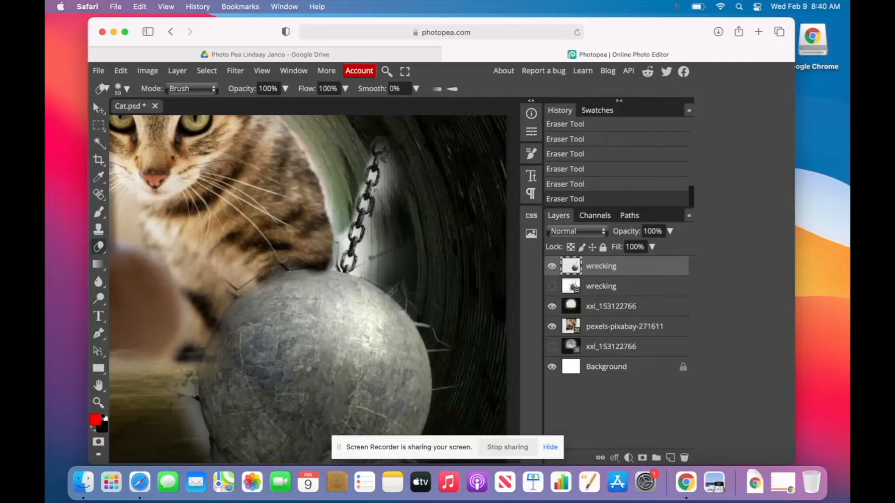
pyautogui.hotkey('ctrl', 'z')
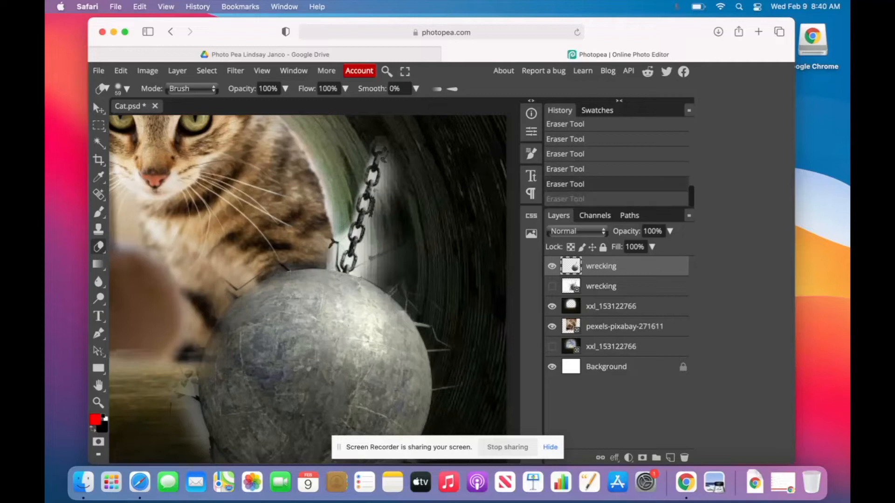
pyautogui.hotkey('ctrl', 'shift', 'z')
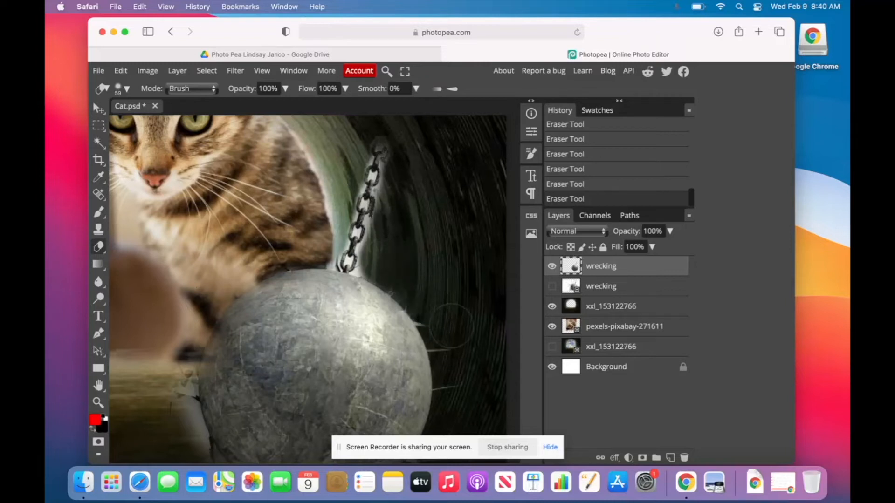
# Erase the bright streaks and white patches along the wrecking ball's right, lower and left edges.
pyautogui.moveTo(422, 287)
pyautogui.mouseDown()
pyautogui.moveTo(414, 319)
pyautogui.moveTo(459, 359)
pyautogui.moveTo(459, 391)
pyautogui.moveTo(447, 335)
pyautogui.mouseUp()
pyautogui.scroll(2, 447, 335)
pyautogui.scroll(-5, 403, 390)
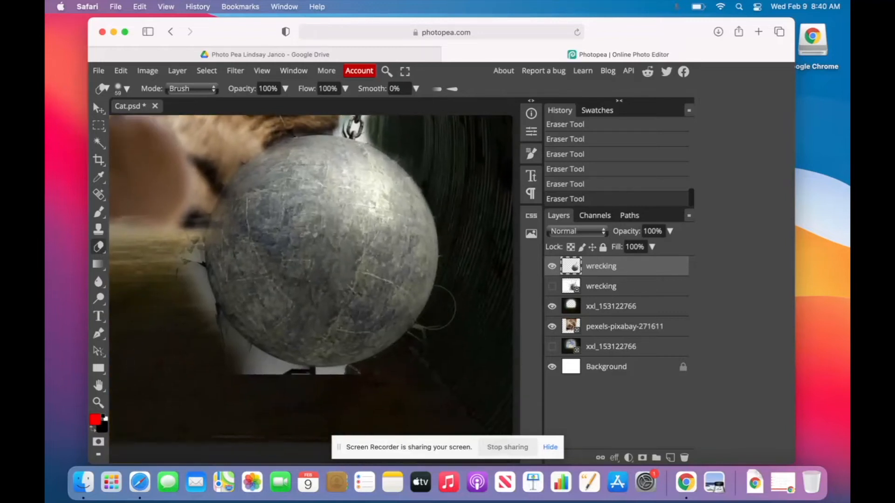
pyautogui.moveTo(404, 391)
pyautogui.mouseDown()
pyautogui.moveTo(410, 355)
pyautogui.moveTo(448, 329)
pyautogui.moveTo(411, 355)
pyautogui.moveTo(437, 331)
pyautogui.mouseUp()
pyautogui.moveTo(203, 347)
pyautogui.mouseDown()
pyautogui.moveTo(291, 388)
pyautogui.moveTo(360, 386)
pyautogui.moveTo(286, 387)
pyautogui.mouseUp()
pyautogui.moveTo(175, 233)
pyautogui.mouseDown()
pyautogui.moveTo(179, 285)
pyautogui.moveTo(203, 276)
pyautogui.moveTo(210, 333)
pyautogui.moveTo(267, 377)
pyautogui.mouseUp()
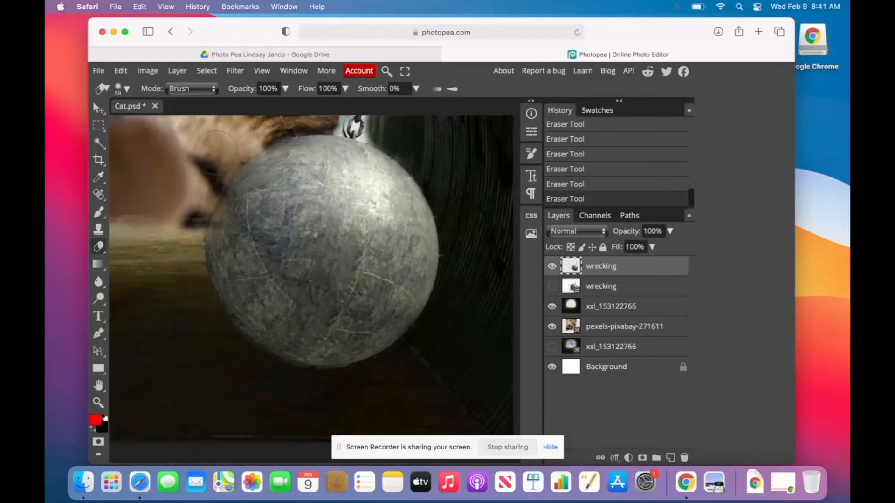
pyautogui.scroll(5, 216, 150)
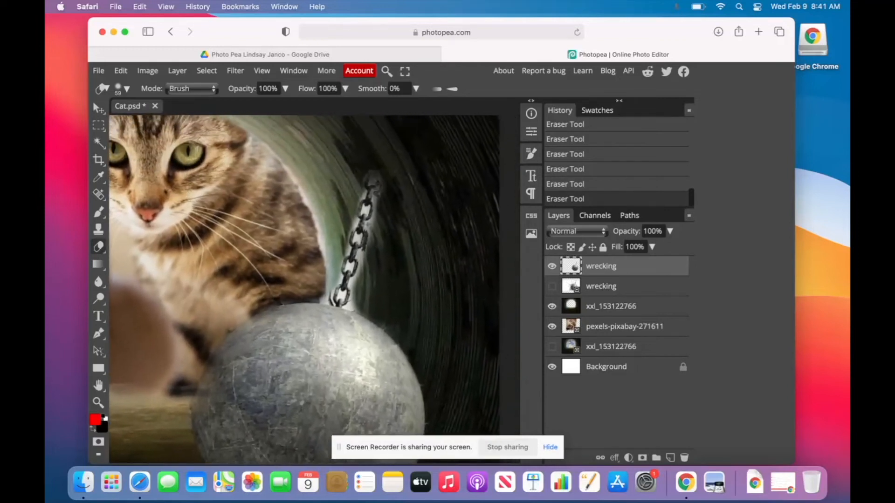
pyautogui.hscroll(2, 218, 149)
pyautogui.scroll(8, 293, 289)
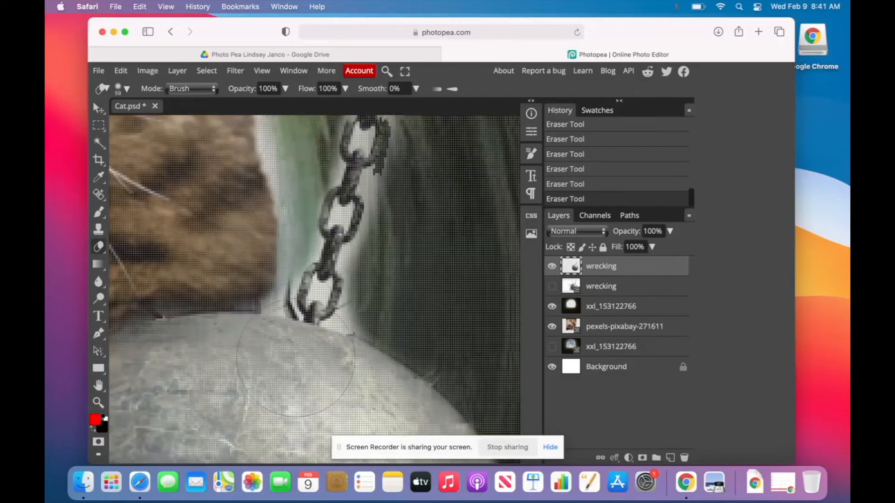
# Zoom in on the chain and shrink the eraser to 6 px.
pyautogui.scroll(5, 299, 302)
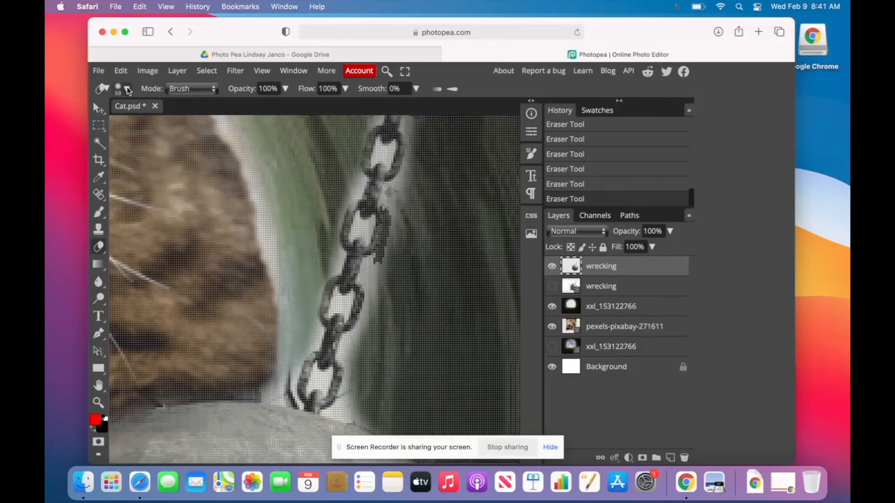
pyautogui.click(122, 89)
pyautogui.moveTo(201, 119); pyautogui.dragTo(194, 119)
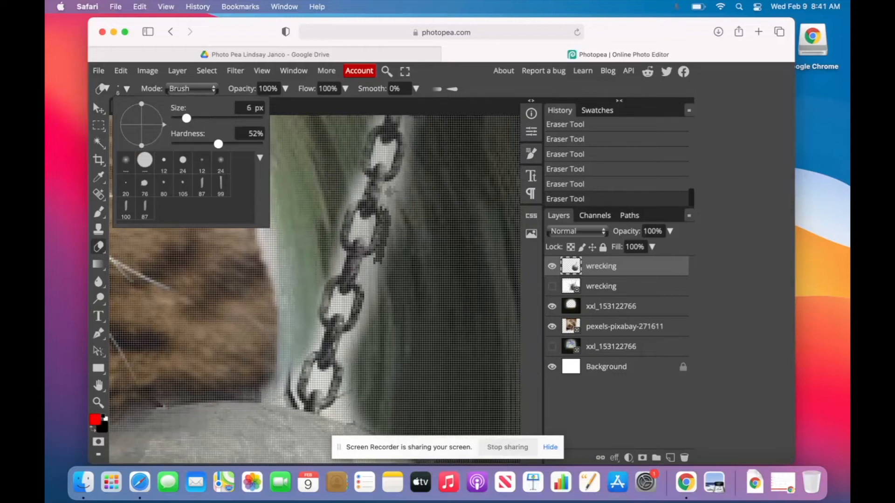
pyautogui.click(358, 228)
# Erase the white inside the upper, middle and lowest chain links.
pyautogui.click(365, 236)
pyautogui.click(369, 224)
pyautogui.click(355, 219)
pyautogui.click(337, 295)
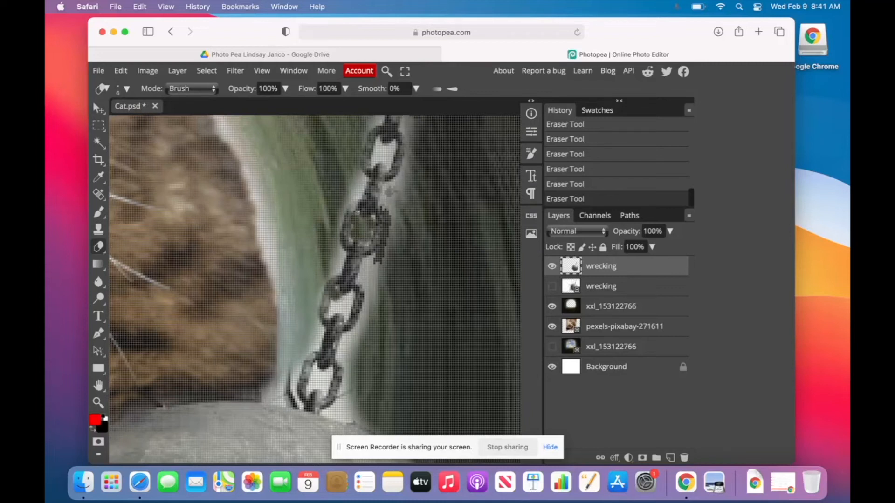
pyautogui.click(342, 300)
pyautogui.click(349, 299)
pyautogui.click(346, 305)
pyautogui.click(345, 313)
pyautogui.click(335, 307)
pyautogui.click(335, 315)
pyautogui.moveTo(316, 369); pyautogui.dragTo(326, 390)
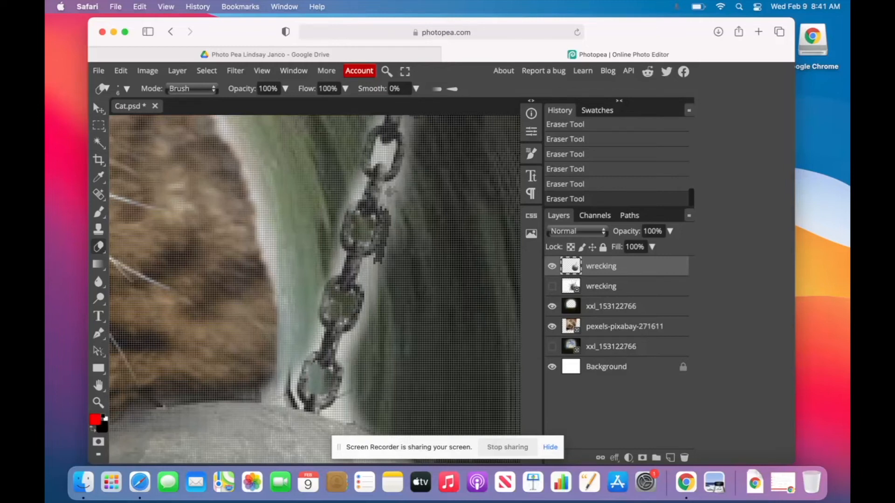
# Clear the white from the top chain link and the fringe strips left of the chain.
pyautogui.click(381, 145)
pyautogui.click(380, 150)
pyautogui.click(376, 162)
pyautogui.click(378, 155)
pyautogui.click(389, 162)
pyautogui.click(390, 150)
pyautogui.moveTo(359, 173); pyautogui.dragTo(339, 217)
pyautogui.moveTo(333, 263); pyautogui.dragTo(337, 248)
pyautogui.moveTo(339, 412)
pyautogui.mouseDown()
pyautogui.moveTo(348, 355)
pyautogui.moveTo(379, 286)
pyautogui.moveTo(359, 332)
pyautogui.moveTo(343, 342)
pyautogui.mouseUp()
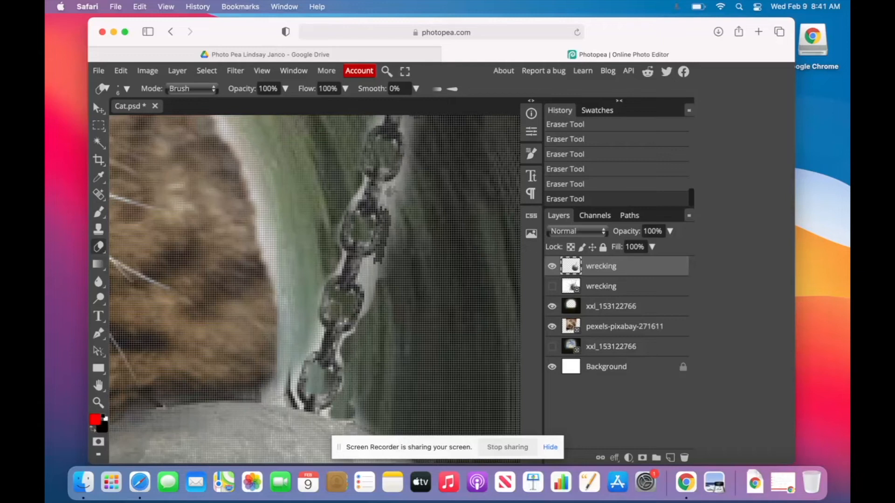
pyautogui.scroll(-5, 347, 354)
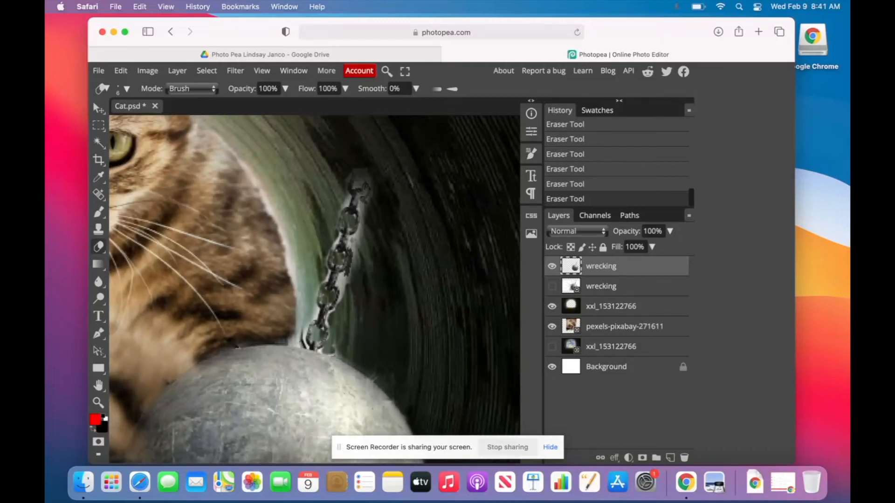
# Enlarge the eraser to 18 px and brush away the light fringe on both sides of the chain links.
pyautogui.click(123, 88)
pyautogui.moveTo(189, 119); pyautogui.dragTo(194, 119)
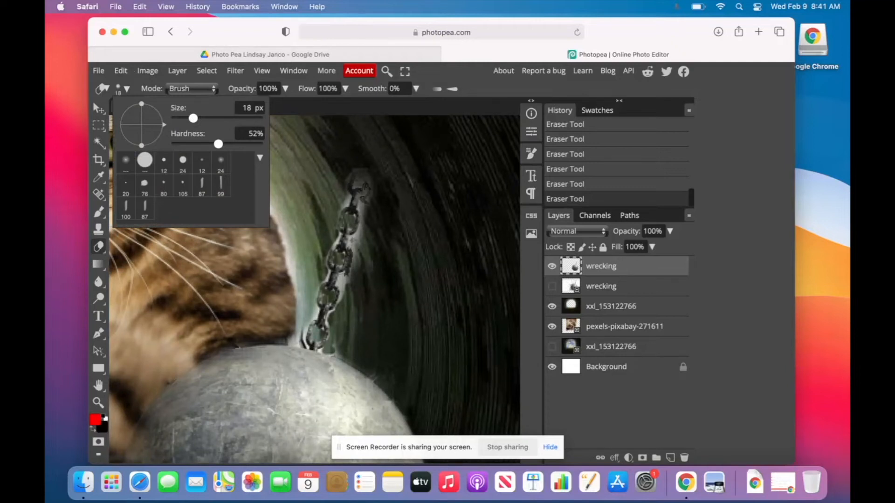
pyautogui.click(344, 284)
pyautogui.moveTo(349, 270)
pyautogui.mouseDown()
pyautogui.moveTo(379, 213)
pyautogui.moveTo(373, 205)
pyautogui.moveTo(369, 229)
pyautogui.mouseUp()
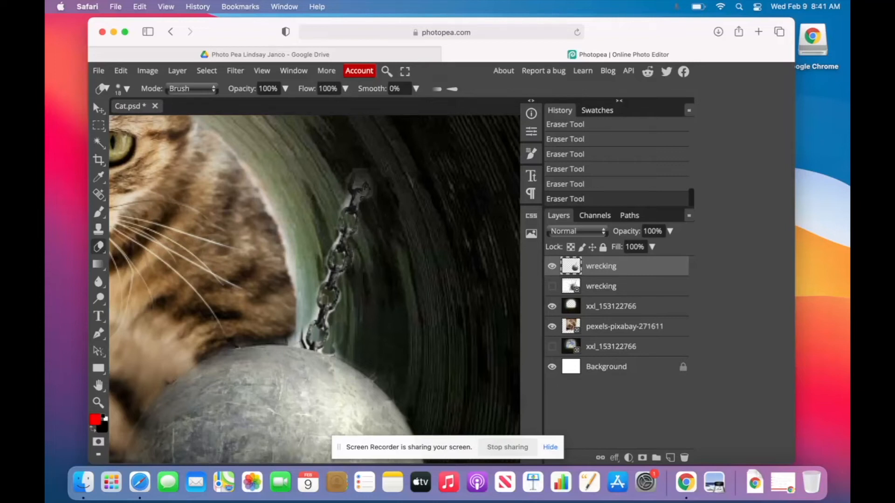
pyautogui.click(346, 200)
pyautogui.moveTo(298, 340); pyautogui.dragTo(308, 311)
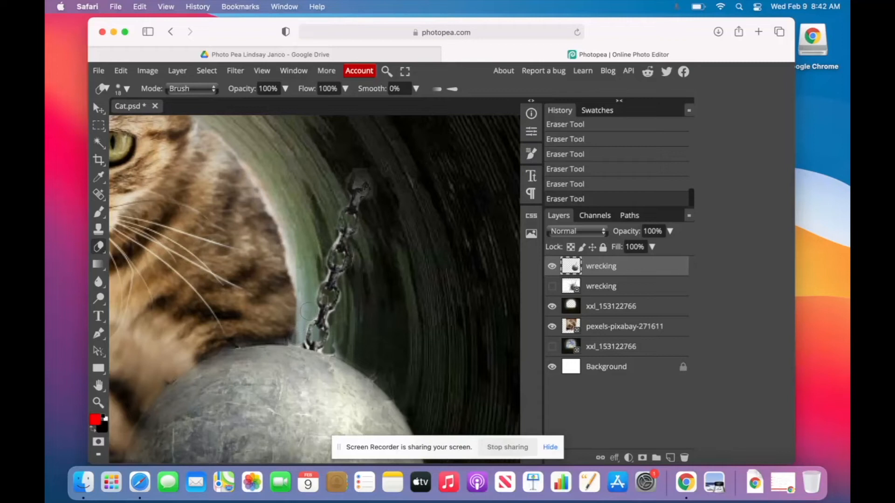
pyautogui.click(325, 278)
pyautogui.click(336, 241)
pyautogui.moveTo(330, 325); pyautogui.dragTo(329, 313)
pyautogui.rightClick(338, 320)
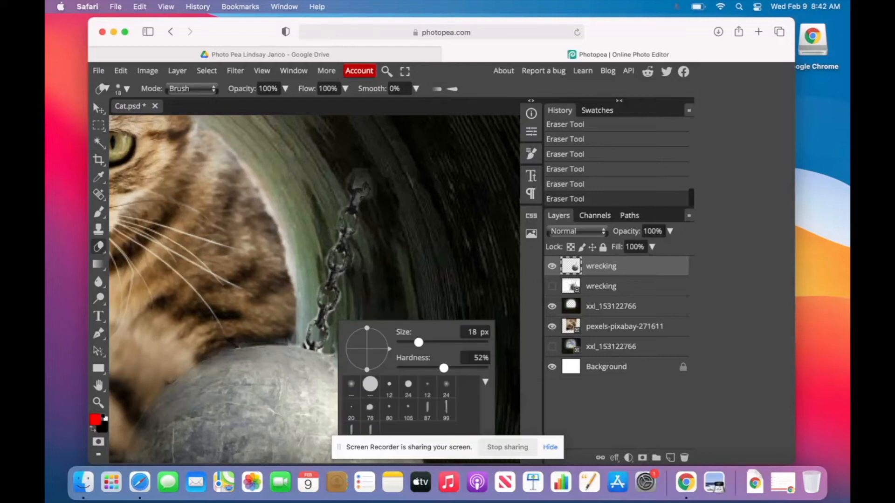
pyautogui.click(332, 309)
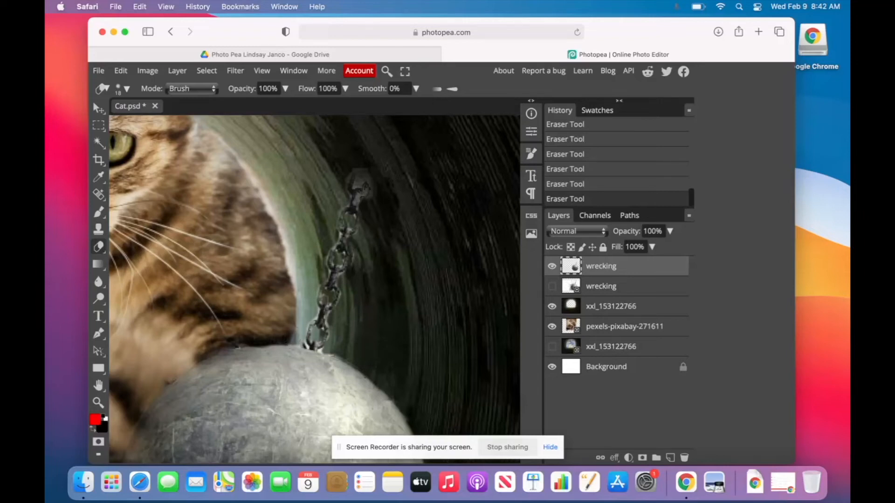
pyautogui.scroll(-5, 246, 338)
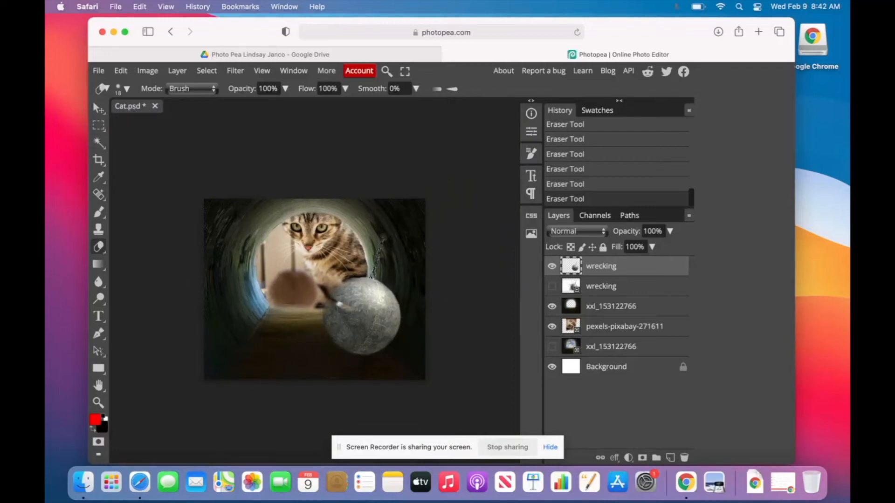
# Undo the last eraser stroke and move the wrecking ball up and left toward the cat.
pyautogui.press('super+z')
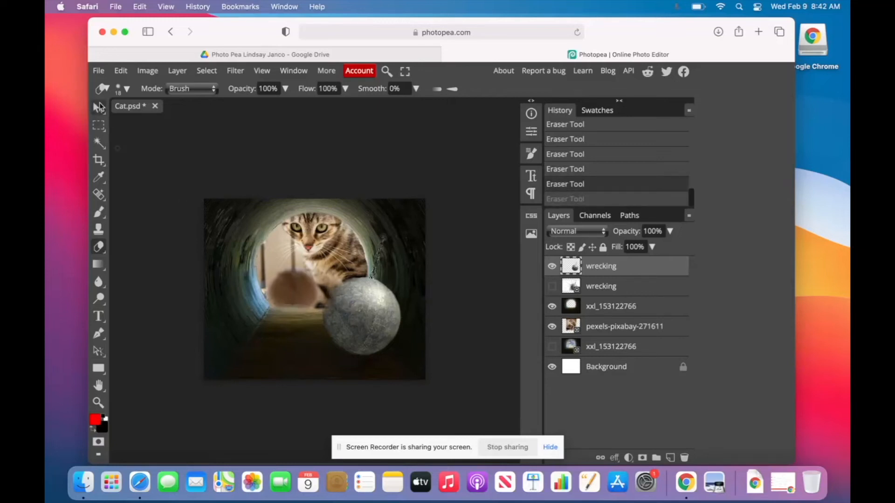
pyautogui.click(99, 107)
pyautogui.moveTo(369, 332); pyautogui.dragTo(295, 315)
pyautogui.scroll(5, 295, 315)
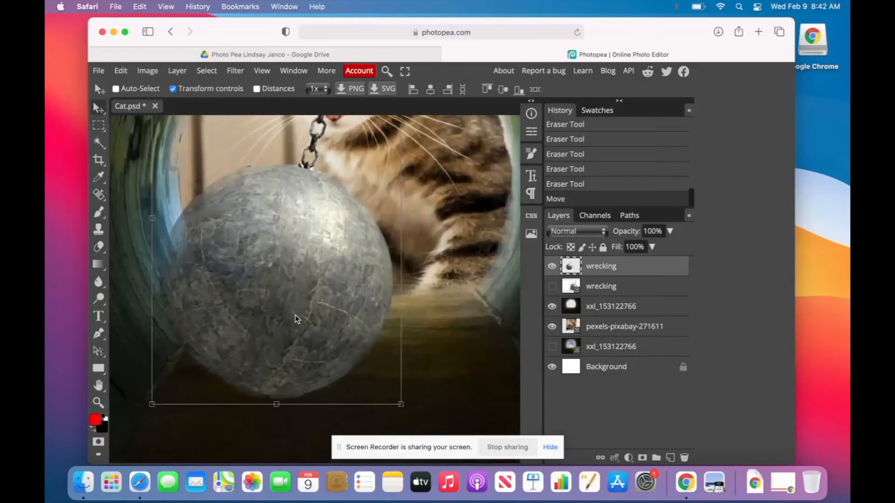
pyautogui.scroll(-2, 295, 315)
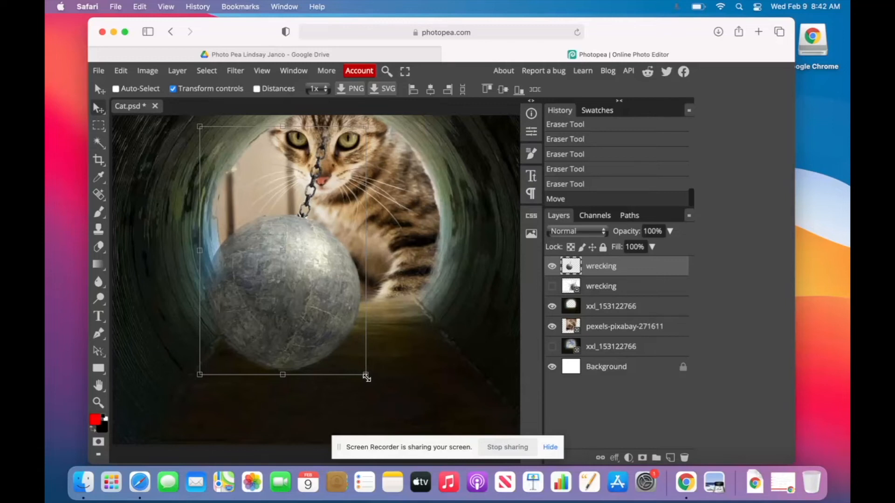
# Rotate the wrecking ball to -17° and scale it down to about 79%.
pyautogui.moveTo(369, 380); pyautogui.dragTo(401, 348)
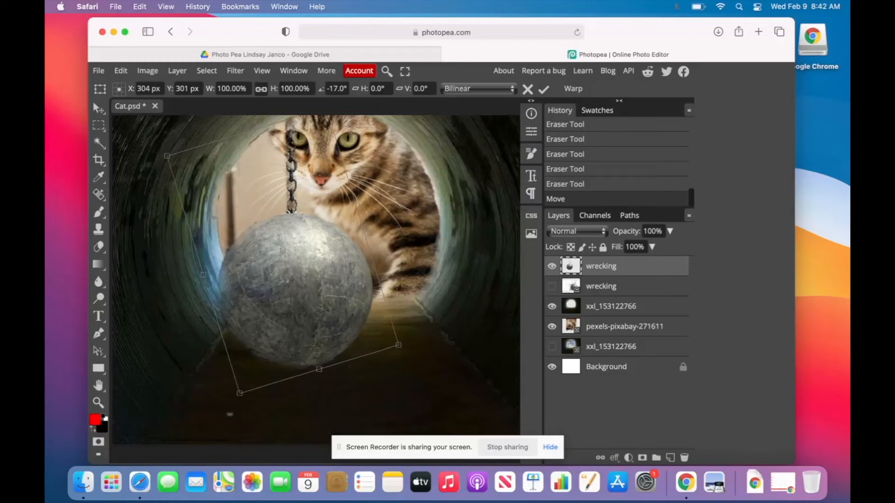
pyautogui.moveTo(239, 392); pyautogui.dragTo(259, 334)
pyautogui.moveTo(312, 265); pyautogui.dragTo(305, 276)
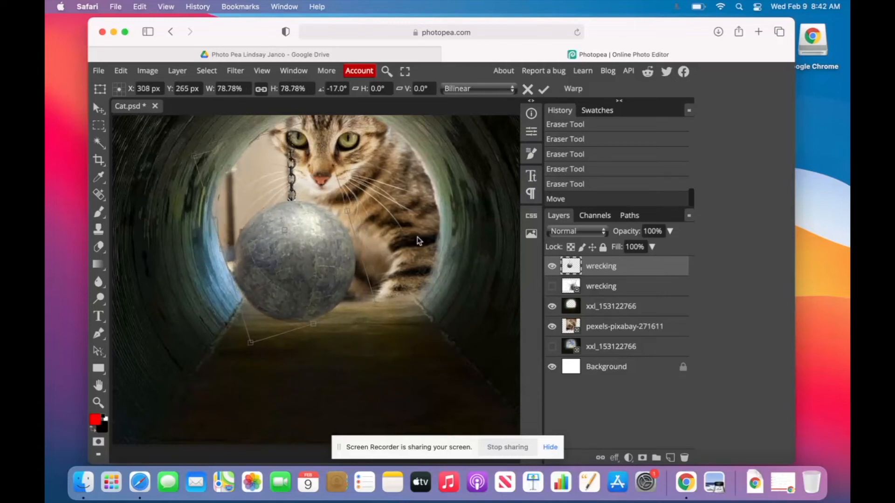
pyautogui.scroll(-1, 295, 316)
pyautogui.scroll(-3, 296, 316)
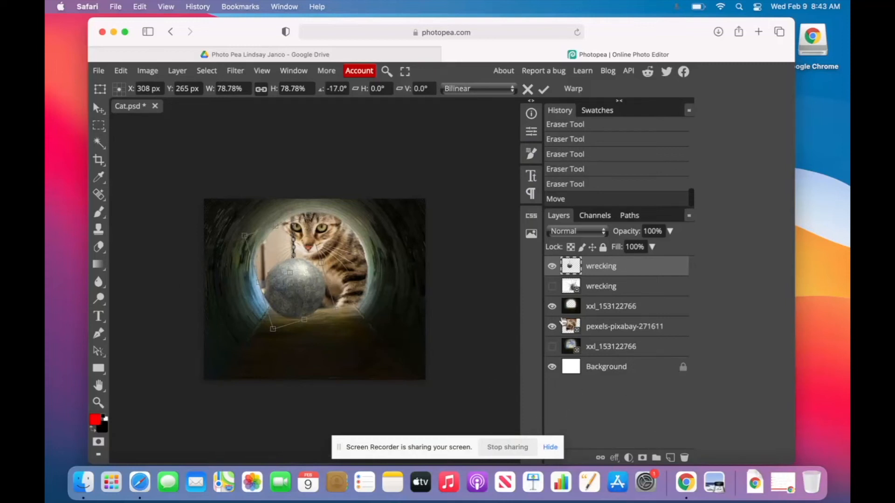
# Drop woman-591576_640.jpeg onto the canvas and shift it right and down over the tunnel.
pyautogui.click(89, 488)
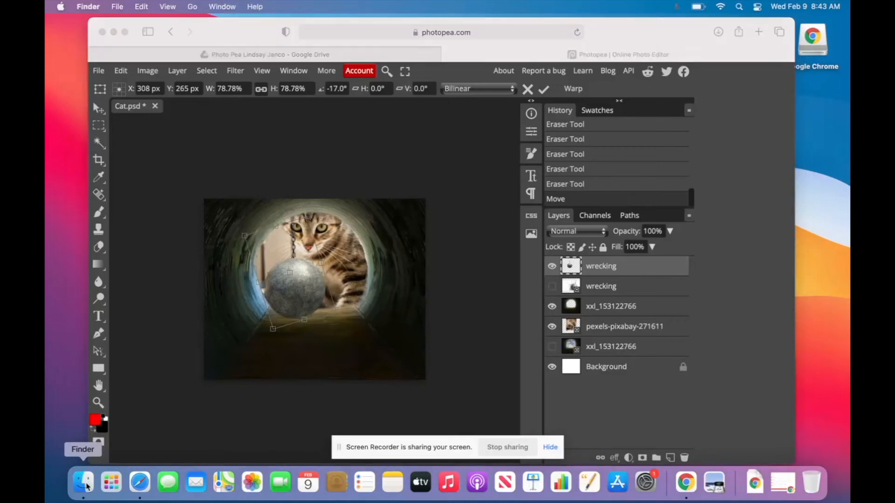
pyautogui.click(459, 124)
pyautogui.moveTo(461, 124); pyautogui.dragTo(359, 348)
pyautogui.click(359, 348)
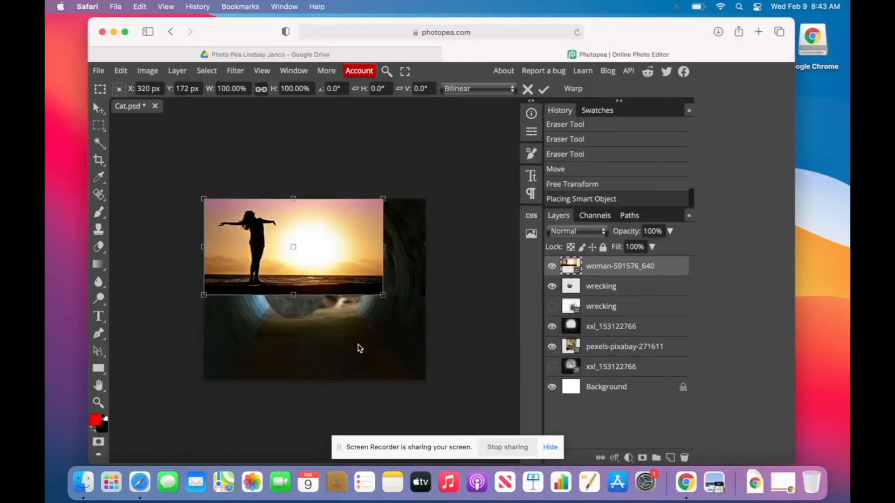
pyautogui.moveTo(292, 236); pyautogui.dragTo(334, 254)
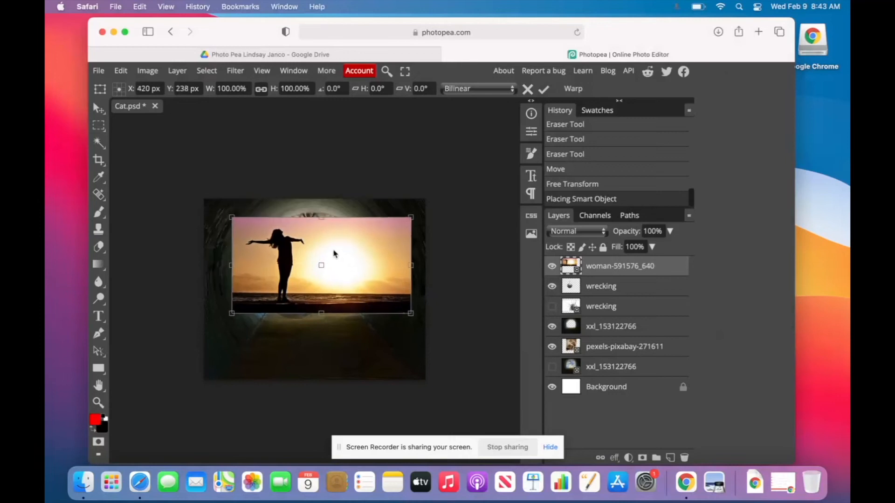
pyautogui.click(206, 72)
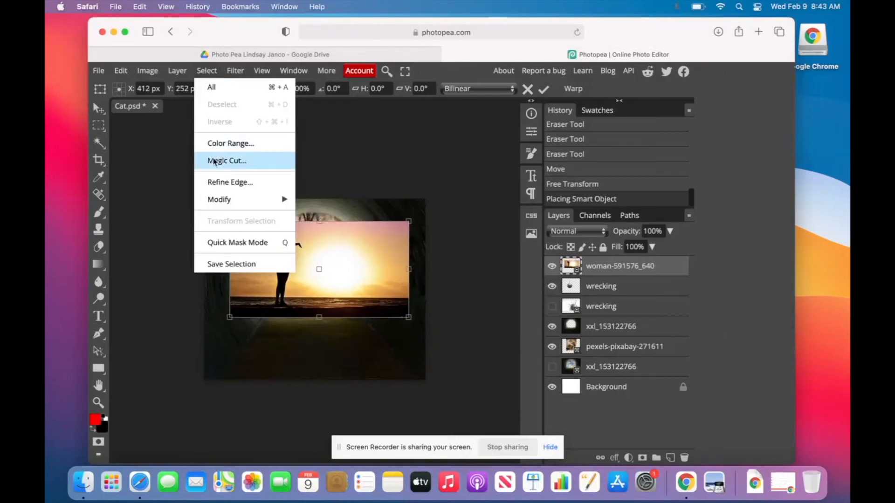
# Use Magic Cut, marking the sun and water as background, to lift the woman onto a new layer.
pyautogui.click(214, 160)
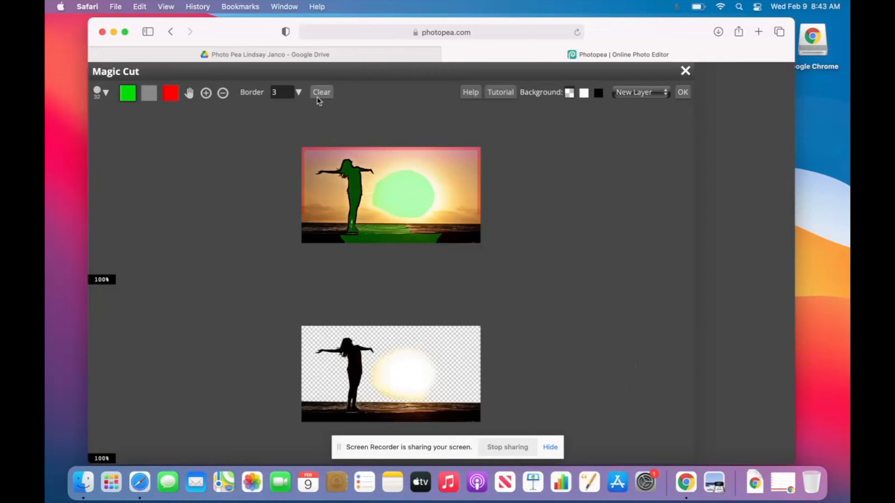
pyautogui.click(148, 95)
pyautogui.moveTo(363, 201)
pyautogui.mouseDown()
pyautogui.moveTo(395, 185)
pyautogui.moveTo(378, 206)
pyautogui.moveTo(388, 236)
pyautogui.moveTo(416, 188)
pyautogui.moveTo(424, 217)
pyautogui.moveTo(451, 219)
pyautogui.moveTo(435, 206)
pyautogui.moveTo(428, 216)
pyautogui.moveTo(414, 173)
pyautogui.moveTo(402, 173)
pyautogui.moveTo(408, 219)
pyautogui.moveTo(388, 238)
pyautogui.moveTo(338, 238)
pyautogui.moveTo(382, 237)
pyautogui.moveTo(362, 229)
pyautogui.mouseUp()
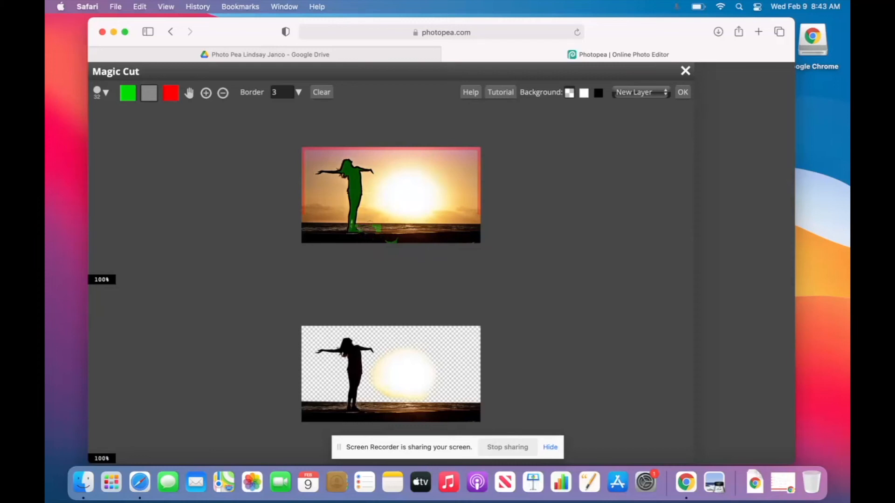
pyautogui.click(171, 93)
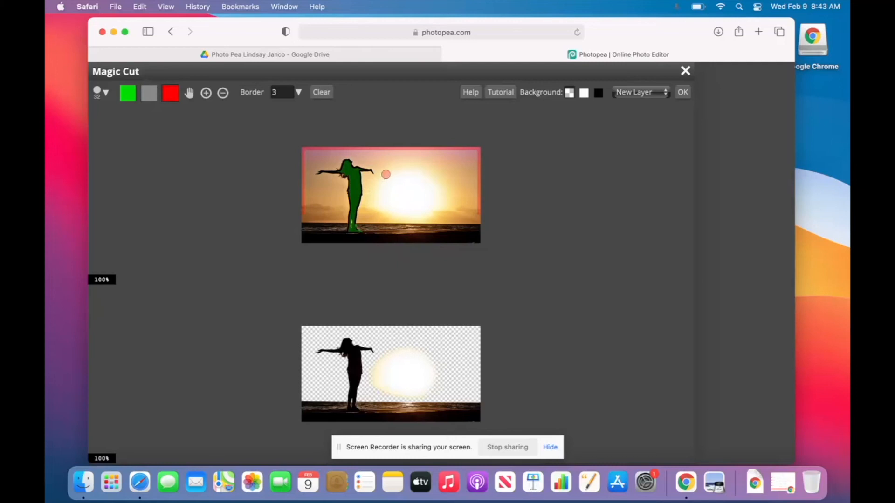
pyautogui.moveTo(386, 174); pyautogui.dragTo(436, 212)
pyautogui.moveTo(373, 237); pyautogui.dragTo(471, 237)
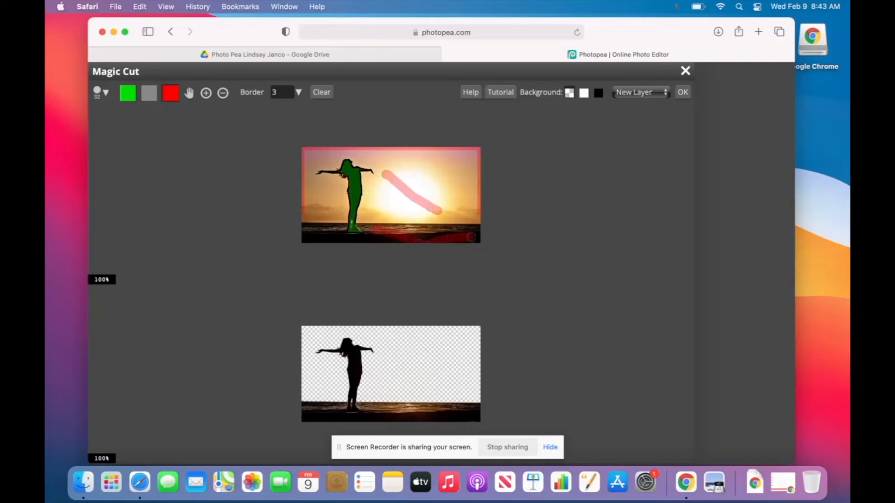
pyautogui.moveTo(315, 233); pyautogui.dragTo(327, 231)
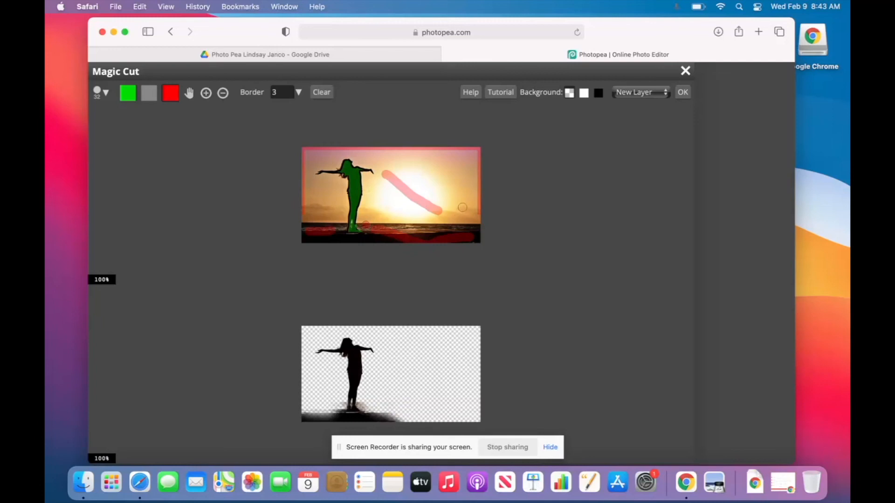
pyautogui.click(372, 223)
pyautogui.moveTo(331, 239); pyautogui.dragTo(382, 239)
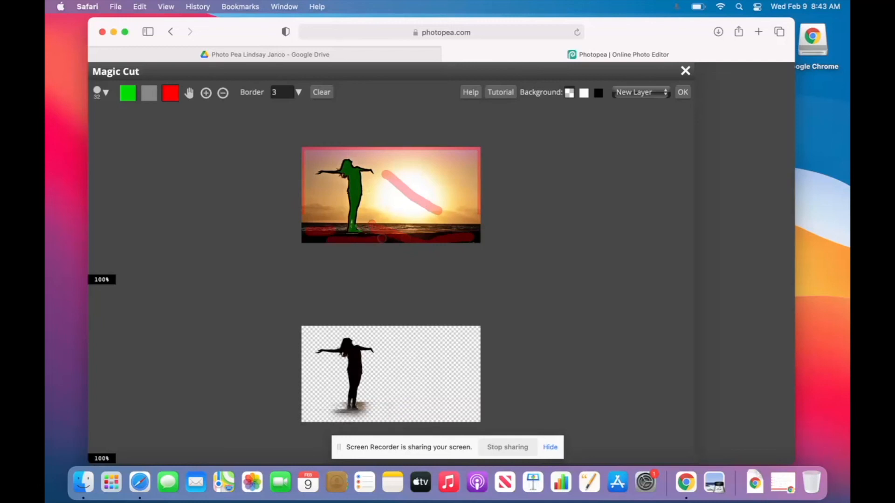
pyautogui.click(683, 92)
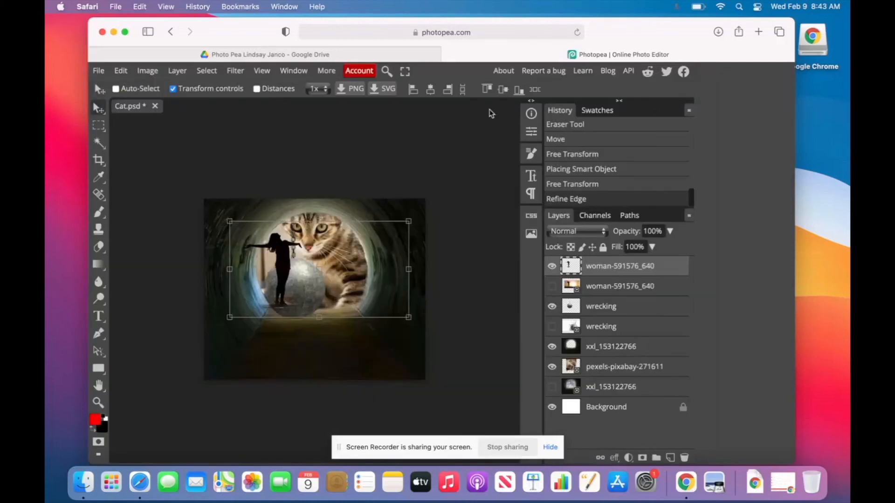
# Drag the woman's silhouette down and right so she stands in front of the wrecking ball.
pyautogui.moveTo(273, 297); pyautogui.dragTo(292, 305)
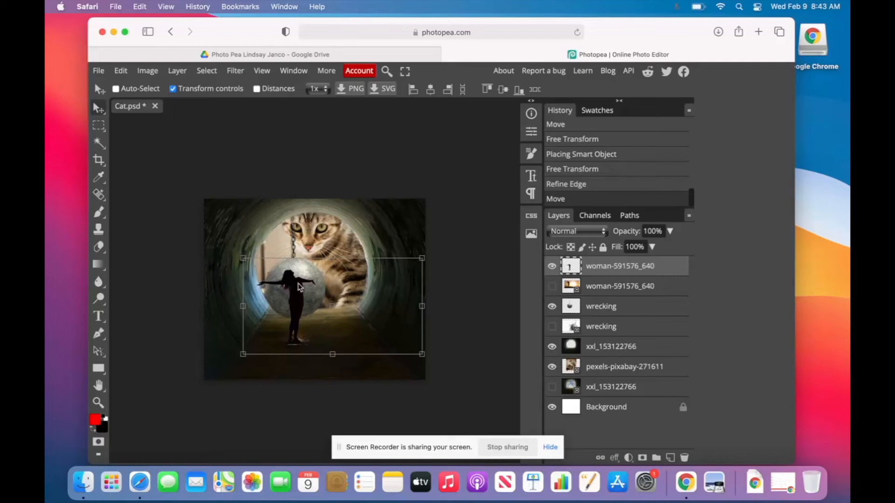
# Export the composite as Cat.jpg.
pyautogui.click(98, 71)
pyautogui.moveTo(130, 234)
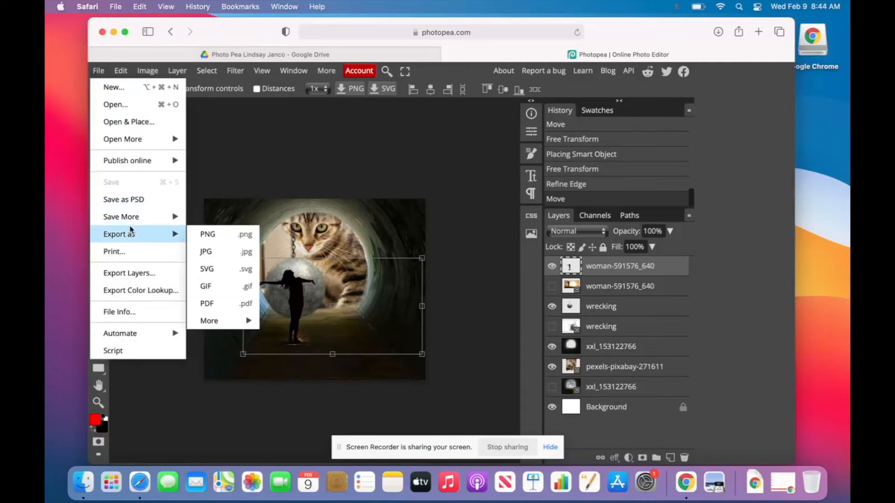
pyautogui.click(218, 252)
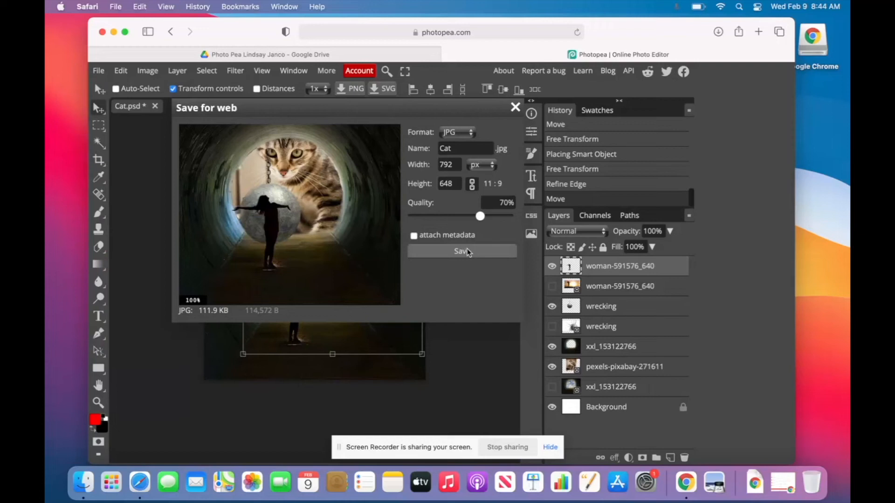
pyautogui.click(467, 252)
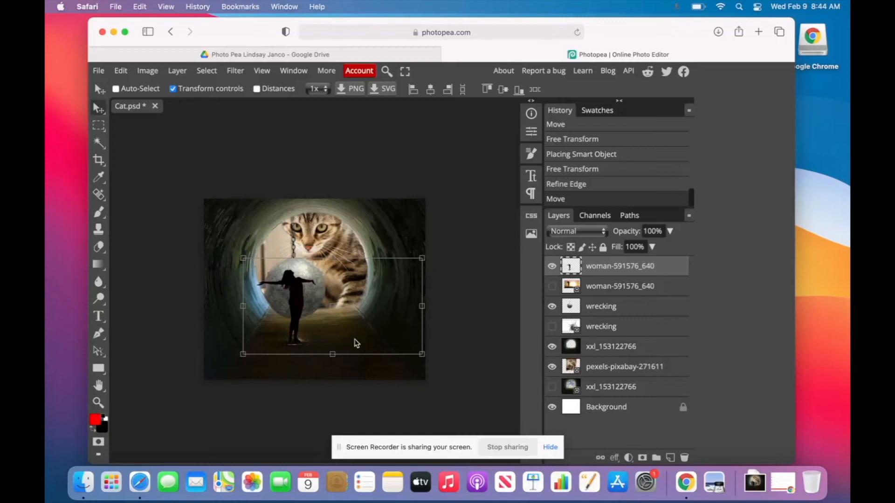
# Save the layered document as Cat.psd and hide the browser.
pyautogui.click(99, 72)
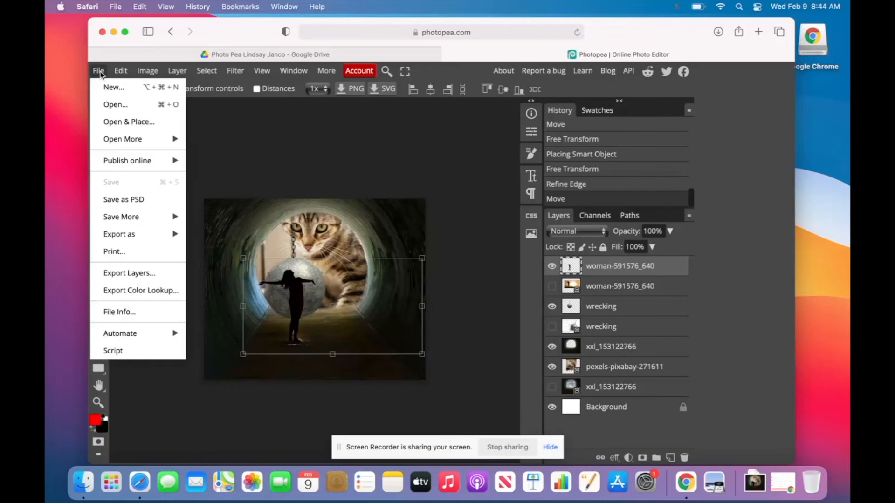
pyautogui.click(136, 201)
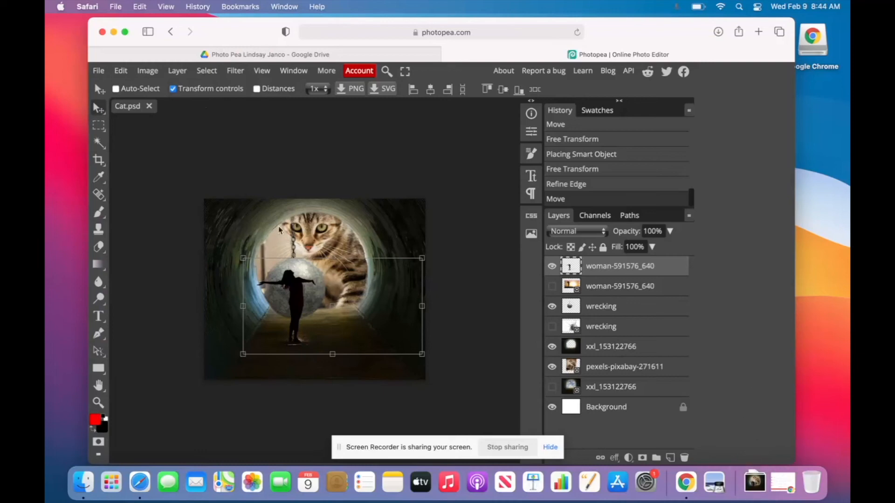
pyautogui.click(114, 32)
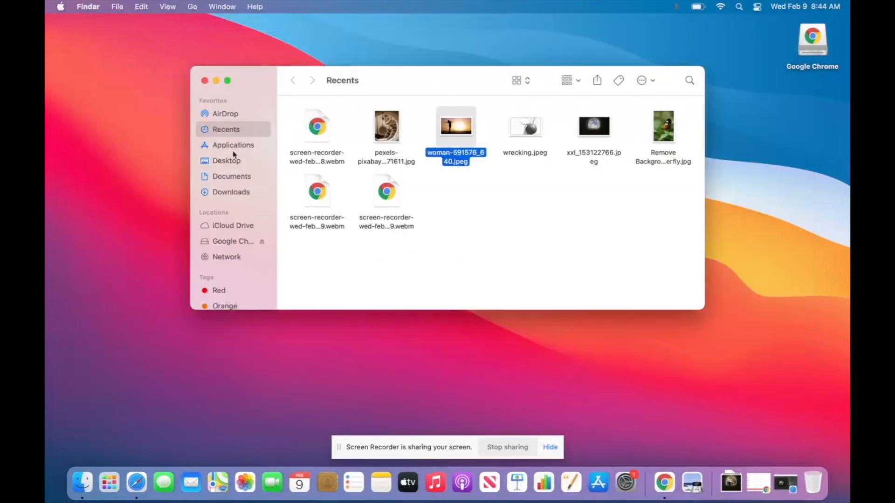
# Move Cat.psd and Cat.jpg from Downloads into the desktop Photo Pea folder, then return to Google Drive's project folder.
pyautogui.click(231, 195)
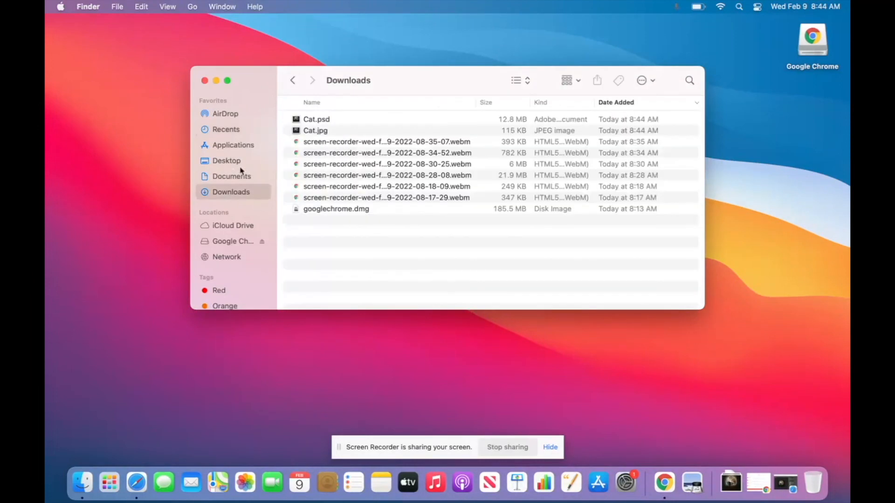
pyautogui.moveTo(259, 76); pyautogui.dragTo(220, 208)
pyautogui.moveTo(290, 255); pyautogui.dragTo(275, 138)
pyautogui.moveTo(279, 251); pyautogui.dragTo(274, 143)
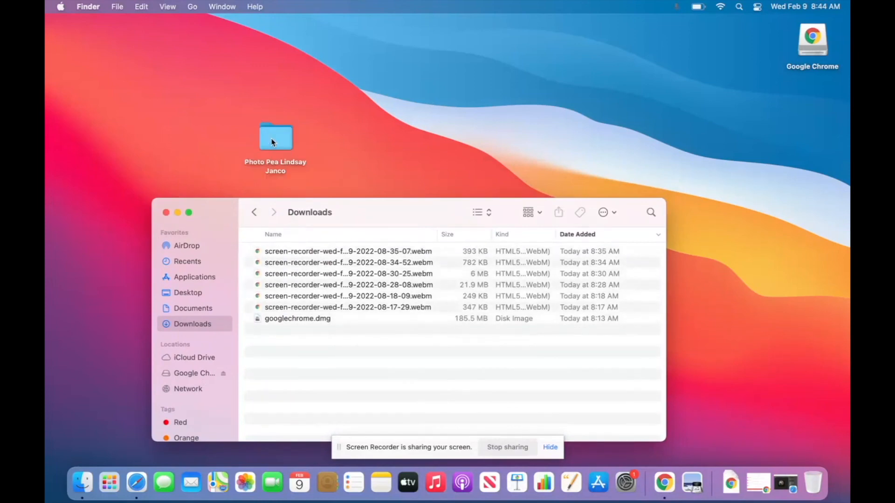
pyautogui.click(784, 487)
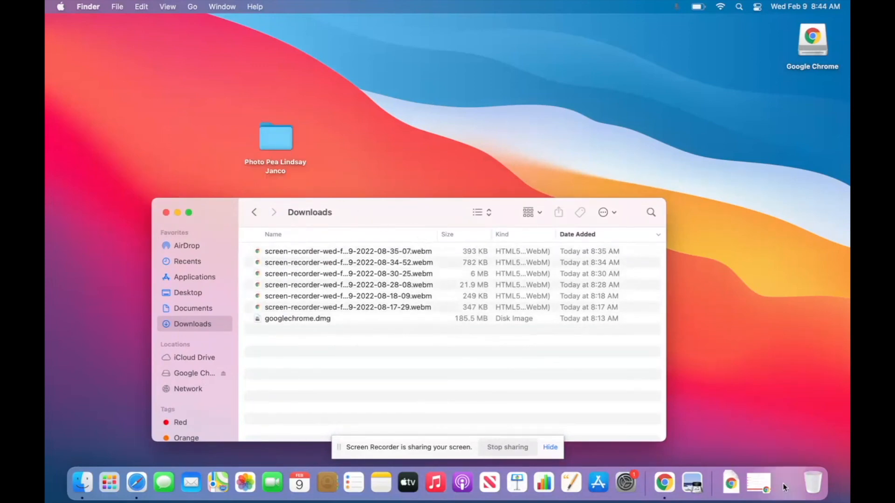
pyautogui.click(366, 55)
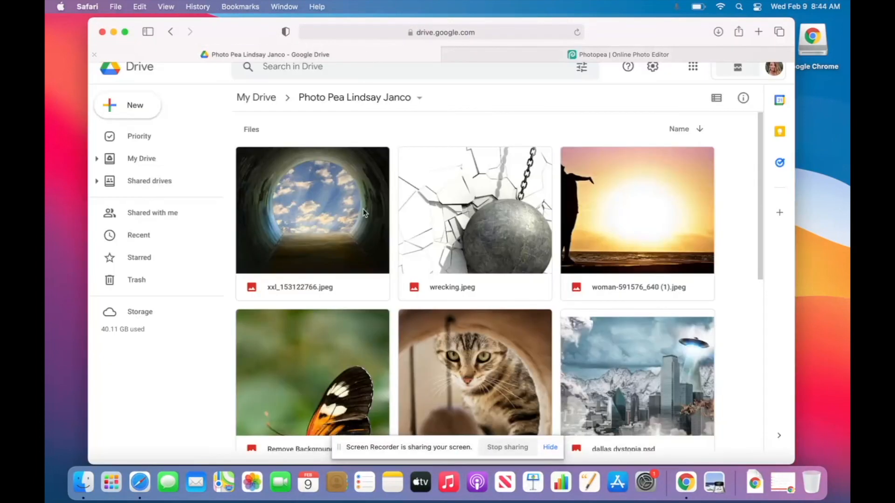
# Upload Cat.jpg to the Photo Pea Drive folder, replacing the existing file.
pyautogui.scroll(-3, 359, 259)
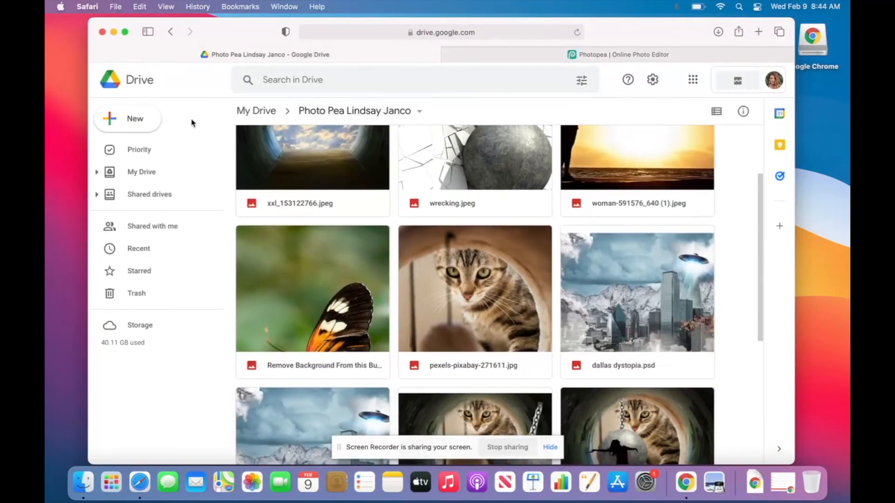
pyautogui.click(137, 125)
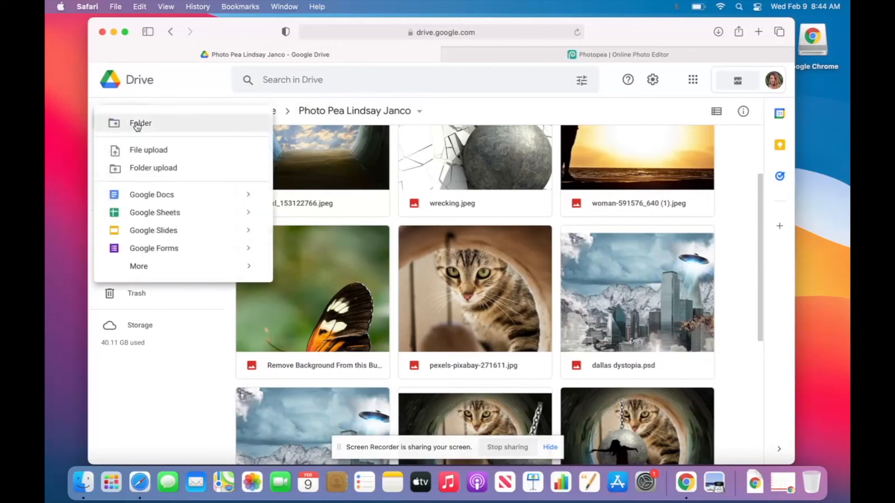
pyautogui.click(195, 155)
pyautogui.click(344, 186)
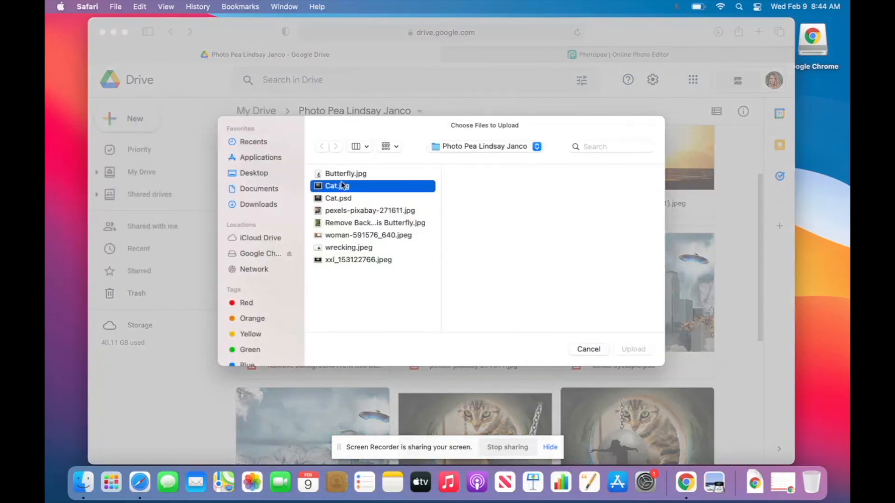
pyautogui.click(645, 347)
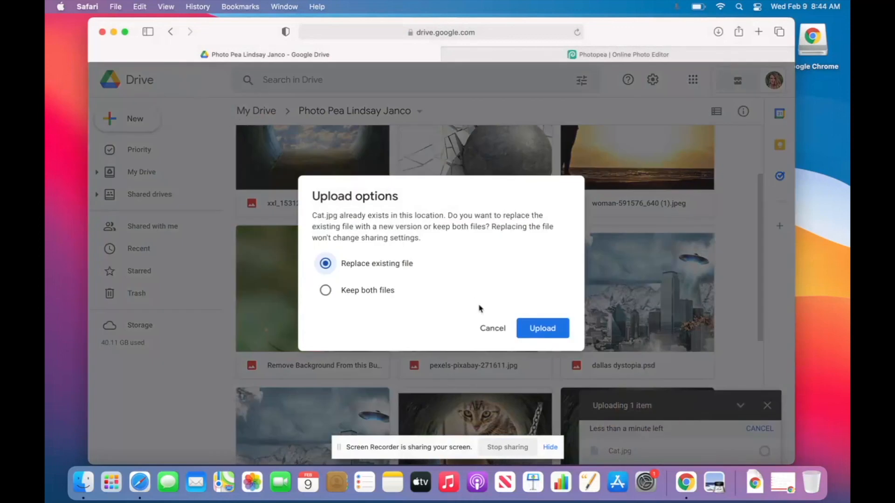
pyautogui.click(565, 327)
# Upload Cat.psd to the same folder, replacing the existing file as a new version.
pyautogui.click(114, 117)
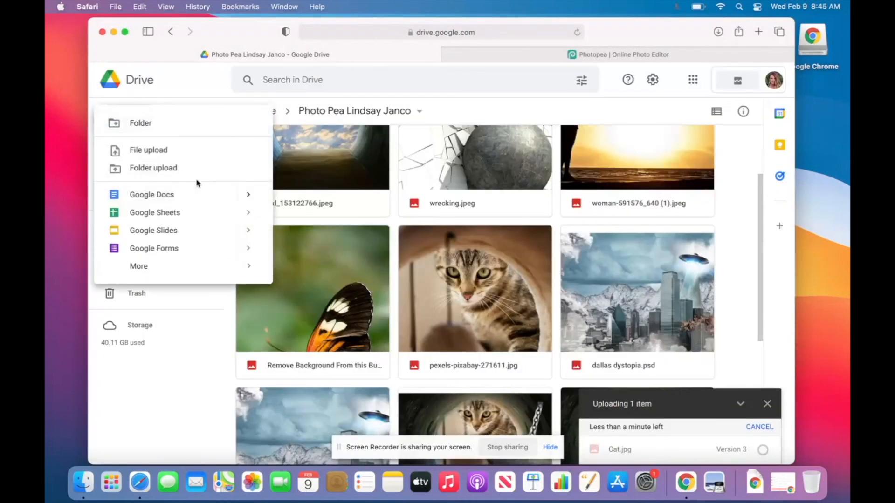
pyautogui.click(188, 152)
pyautogui.click(357, 199)
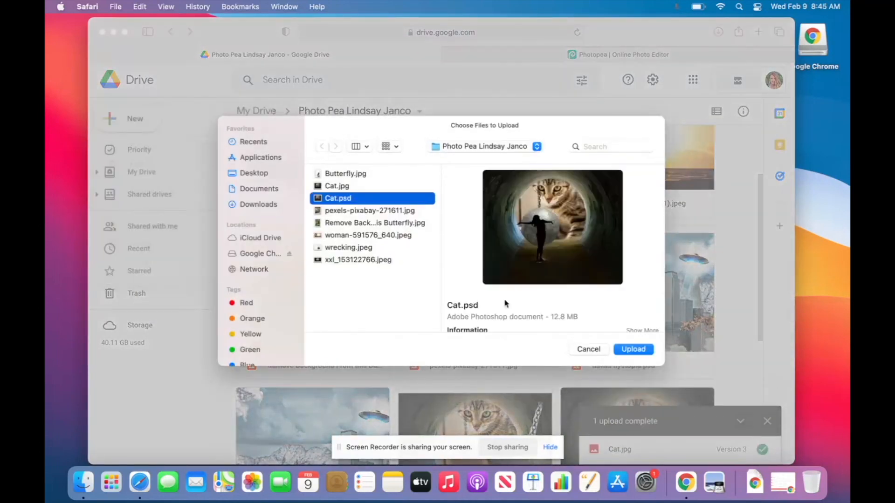
pyautogui.click(633, 349)
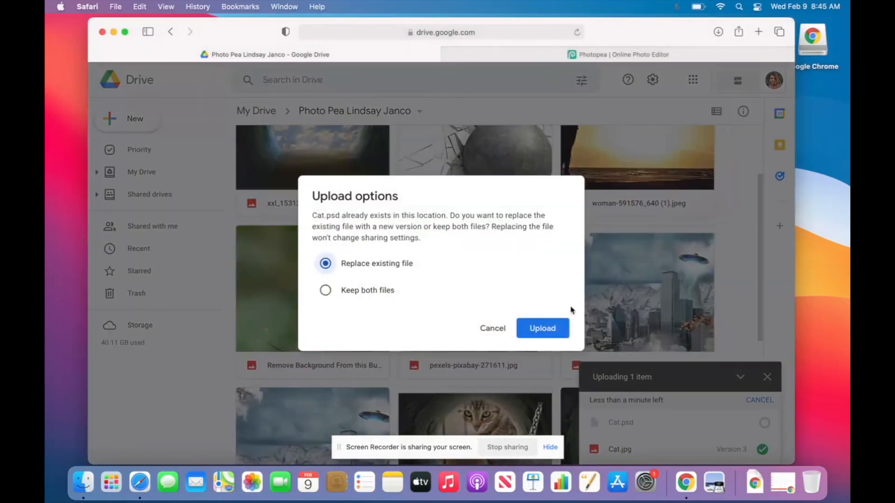
pyautogui.click(553, 327)
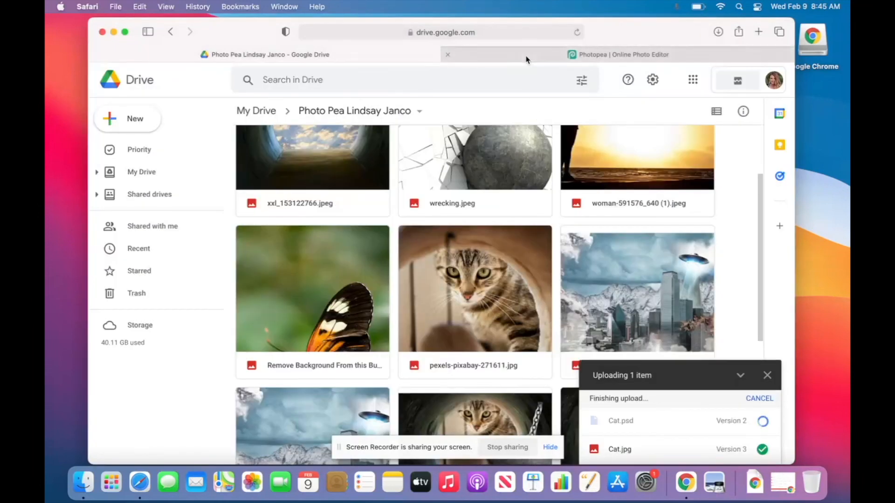
# Close the Photopea tab and open a new blank browser tab.
pyautogui.click(517, 58)
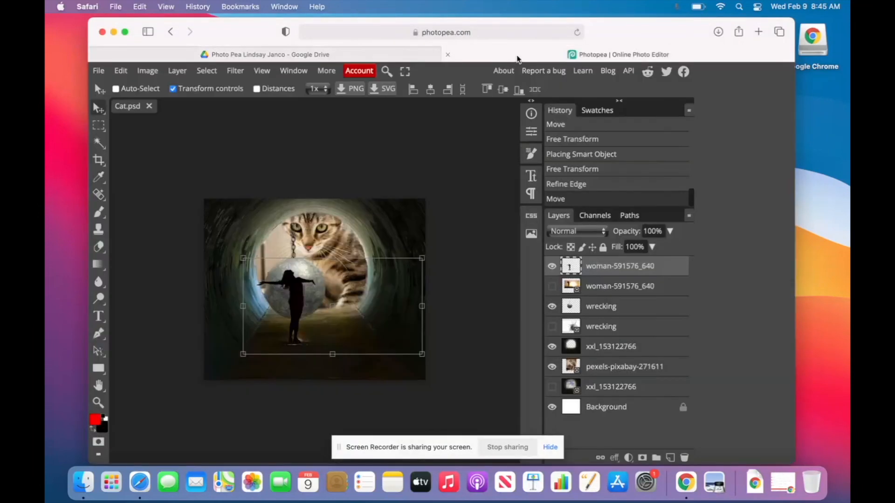
pyautogui.click(447, 55)
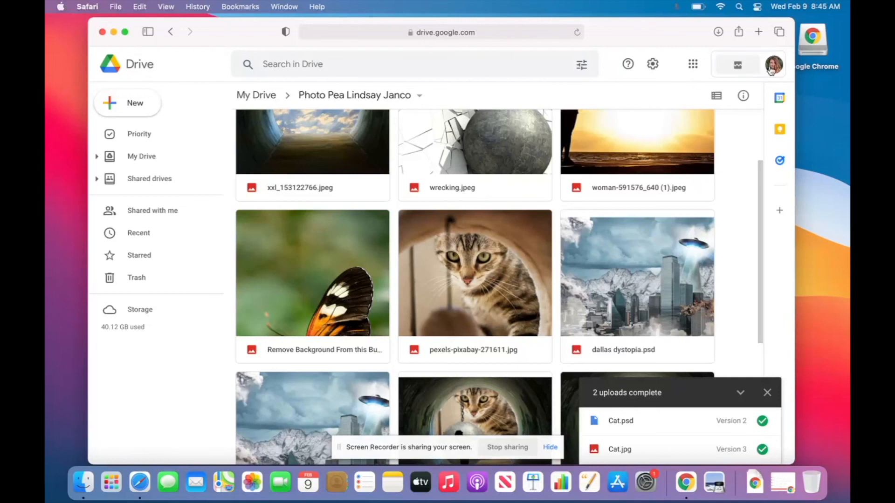
pyautogui.click(758, 33)
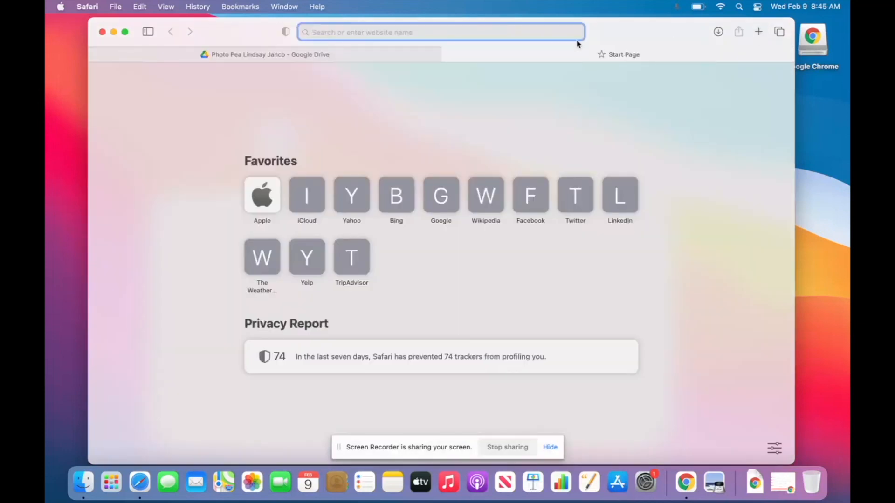
# Load photopea.com and open Cat.psd from the computer, which comes in flattened.
pyautogui.write('photopea.com')
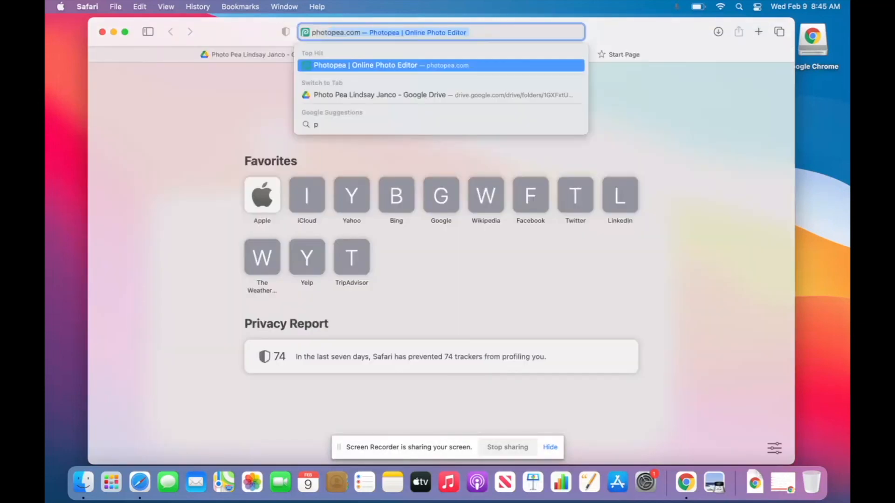
pyautogui.press('Return')
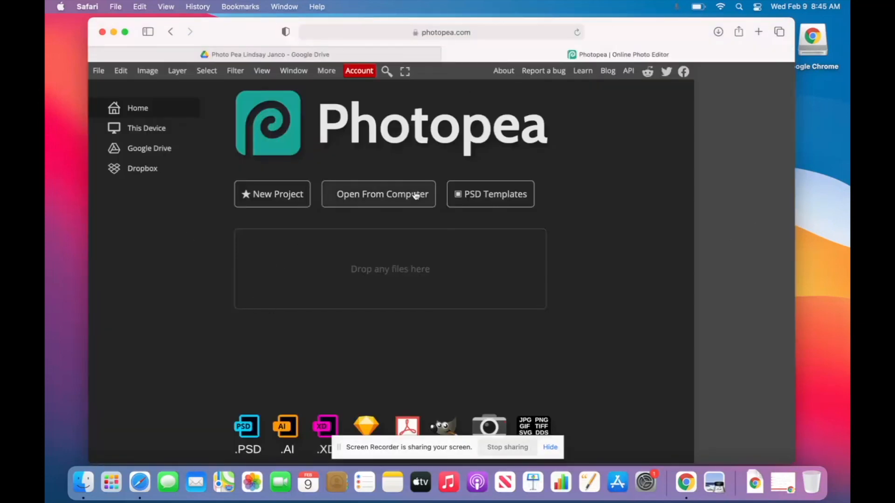
pyautogui.click(415, 196)
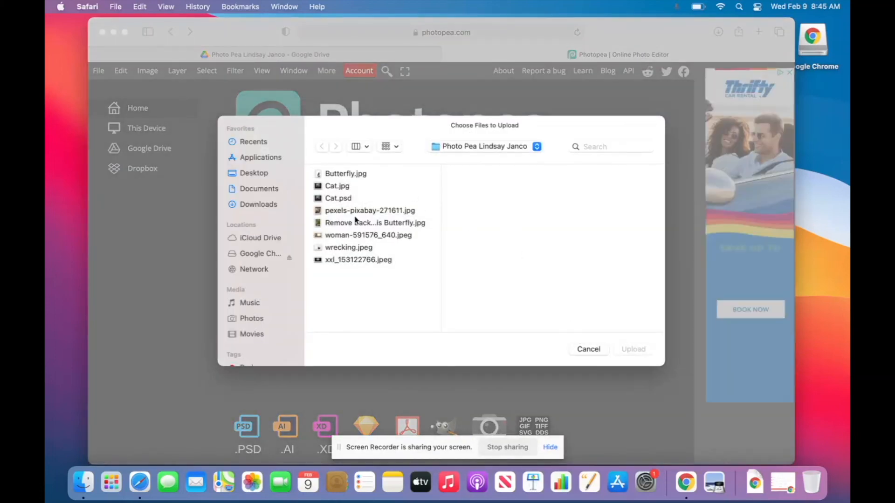
pyautogui.doubleClick(342, 186)
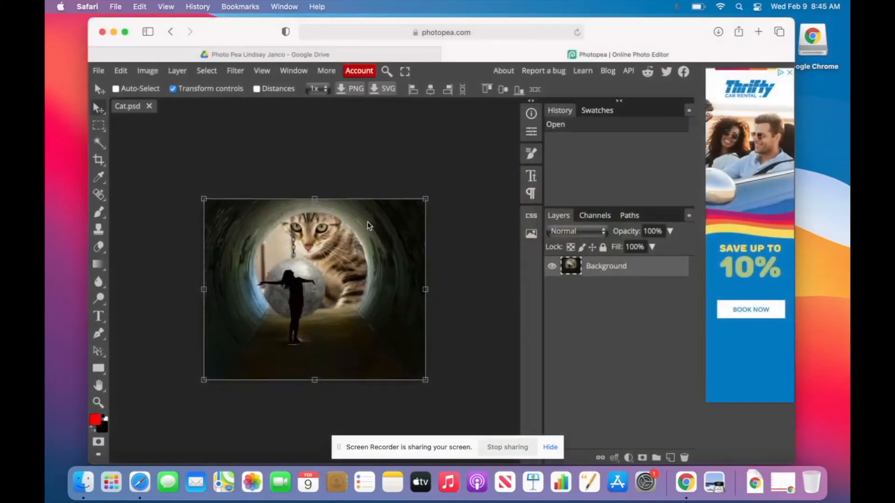
pyautogui.moveTo(304, 312); pyautogui.dragTo(347, 272)
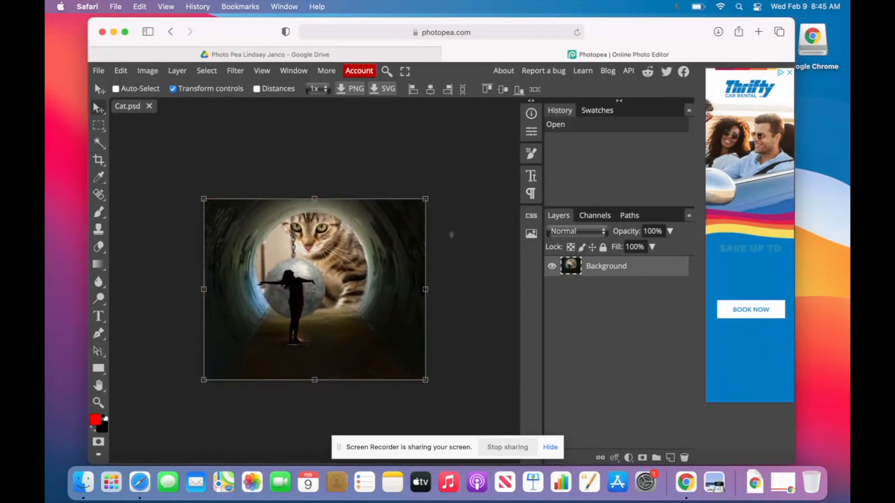
# In a new tab, load Photopea again and open the layered Cat.psd.
pyautogui.click(758, 32)
pyautogui.write('photo')
pyautogui.press('Return')
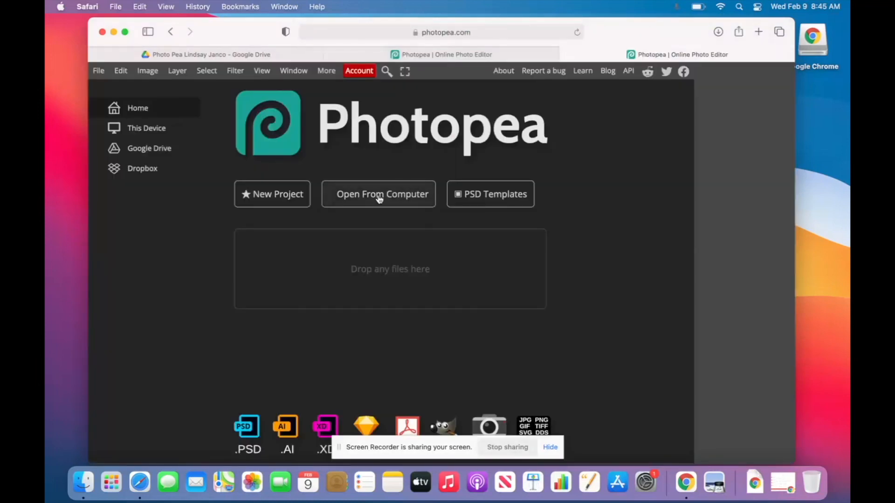
pyautogui.click(380, 198)
pyautogui.doubleClick(343, 200)
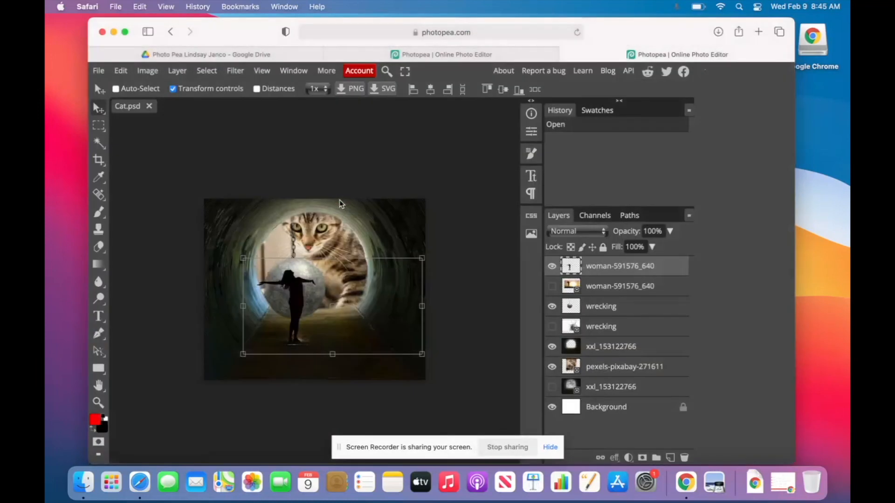
# Reposition the silhouette girl and rotate her to about -8.8°, then open another tab.
pyautogui.moveTo(289, 289); pyautogui.dragTo(289, 286)
pyautogui.moveTo(305, 240); pyautogui.dragTo(278, 213)
pyautogui.moveTo(294, 298)
pyautogui.mouseDown()
pyautogui.moveTo(340, 298)
pyautogui.moveTo(304, 297)
pyautogui.mouseUp()
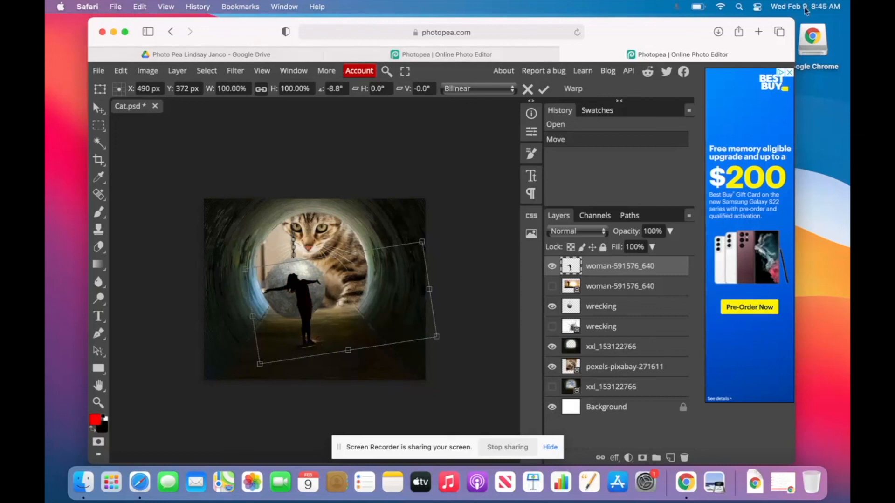
pyautogui.click(758, 32)
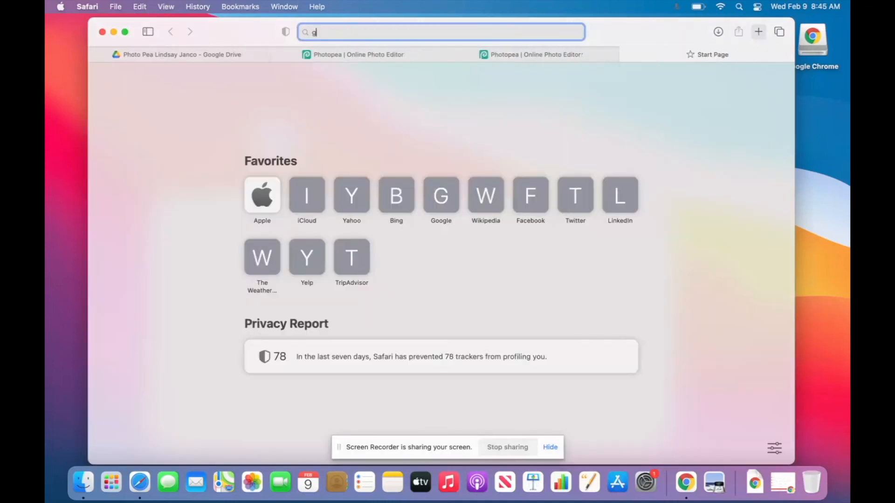
# Search 'google classroom' and follow the Google Classroom result.
pyautogui.write('google classroom')
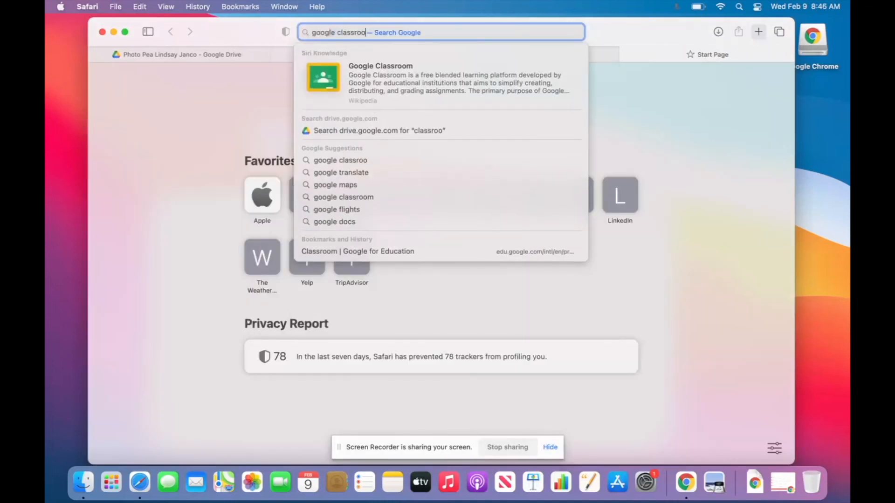
pyautogui.press('Return')
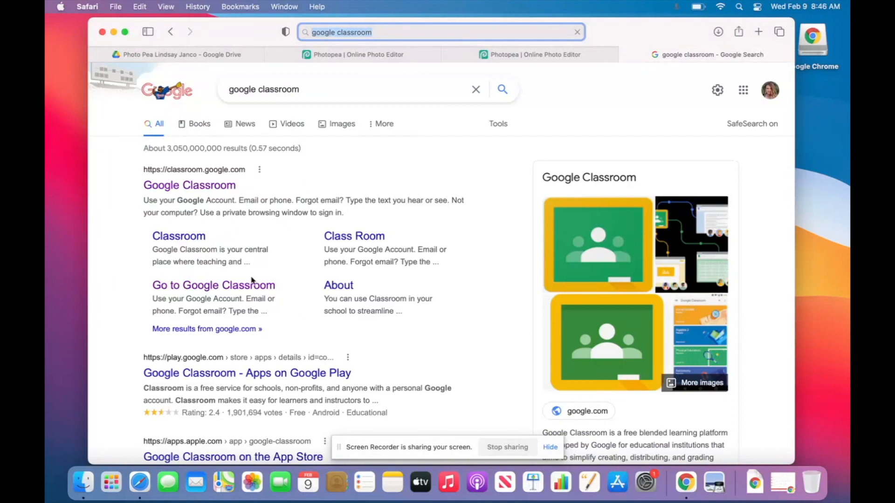
pyautogui.click(257, 284)
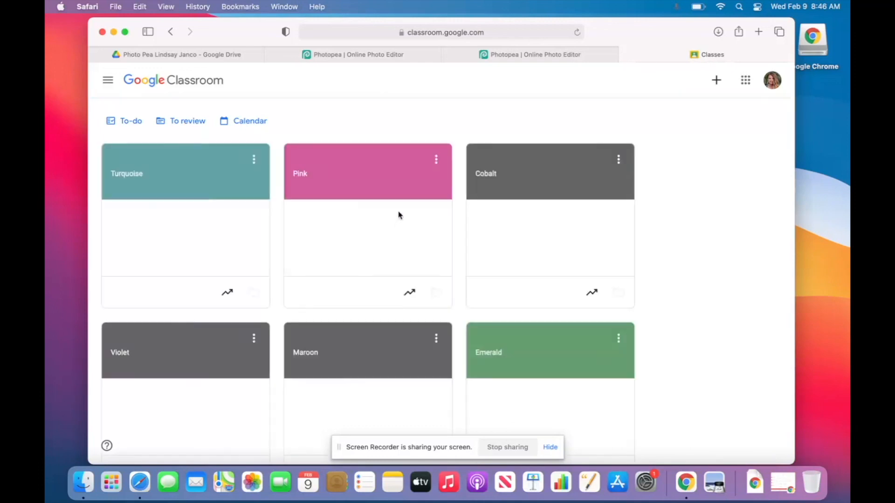
# In the Pink 7th Grade Art class's Classwork, expand 'Submit Practice Files Here' (0 turned in, 16 assigned).
pyautogui.click(320, 173)
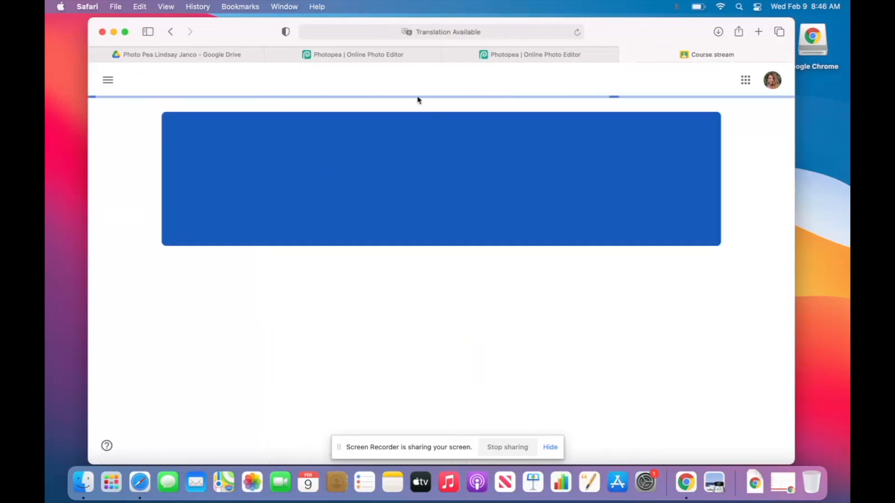
pyautogui.click(415, 81)
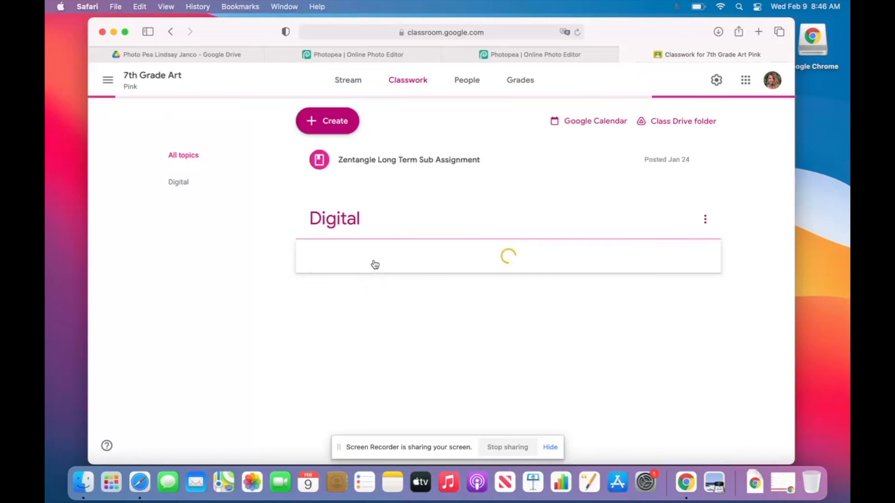
pyautogui.click(384, 264)
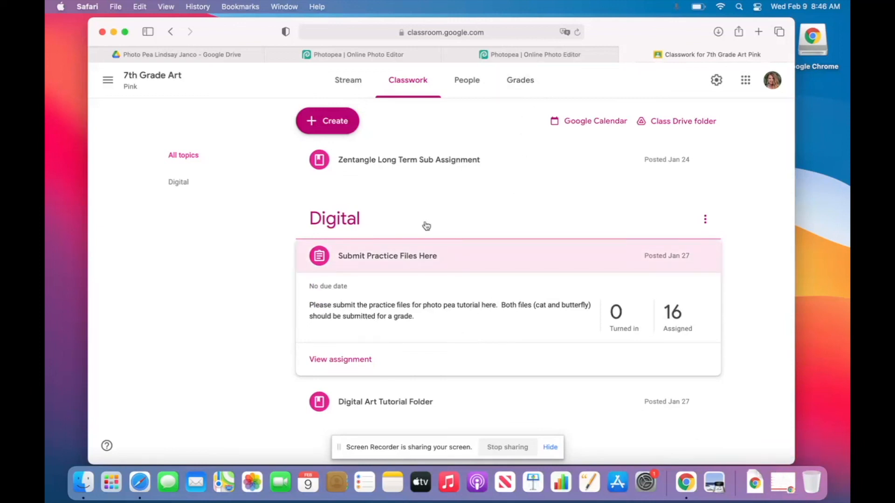
pyautogui.click(62, 7)
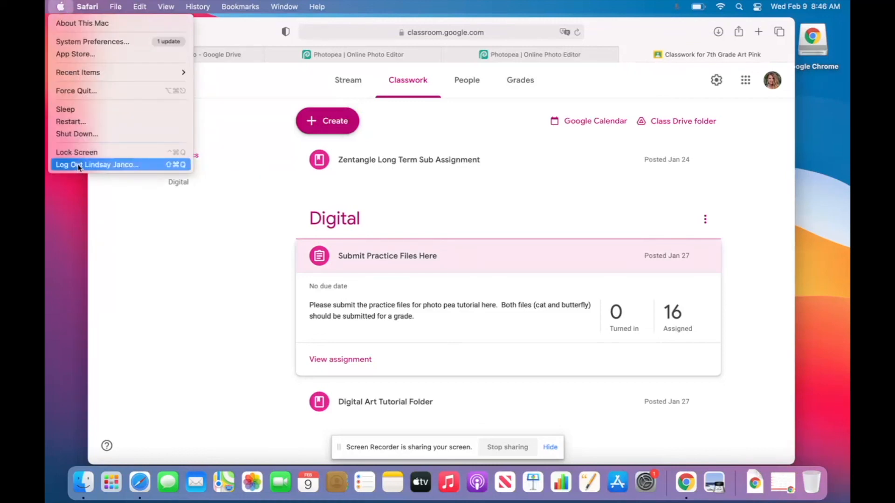